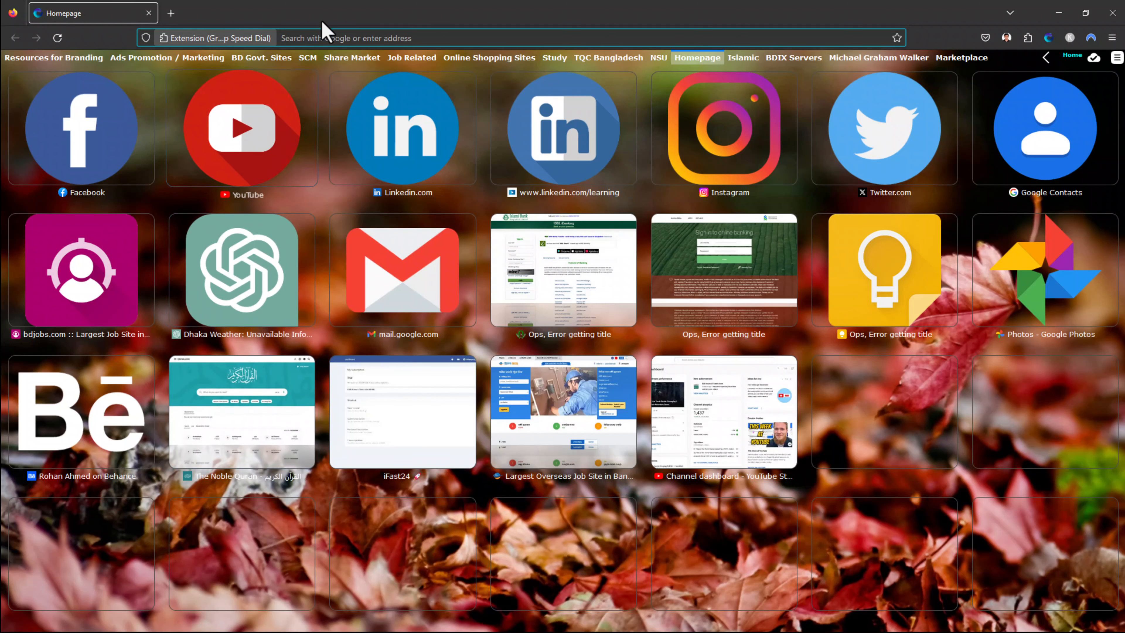
Go to Google from the address bar and search for 'dbid'
click(333, 38)
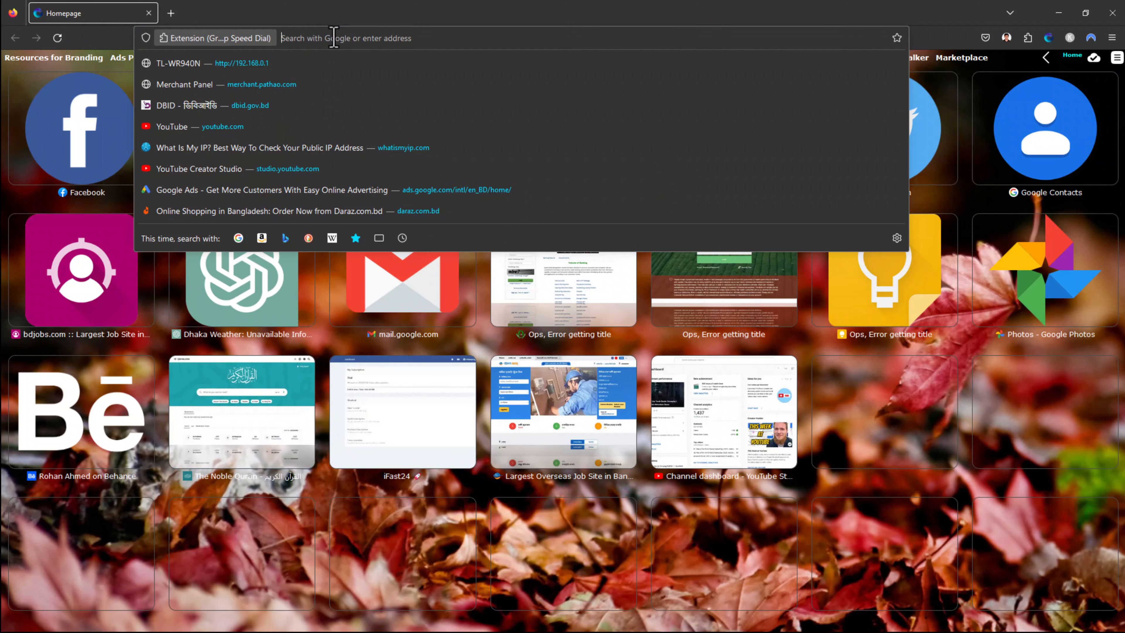
text(google.com)
key(Return)
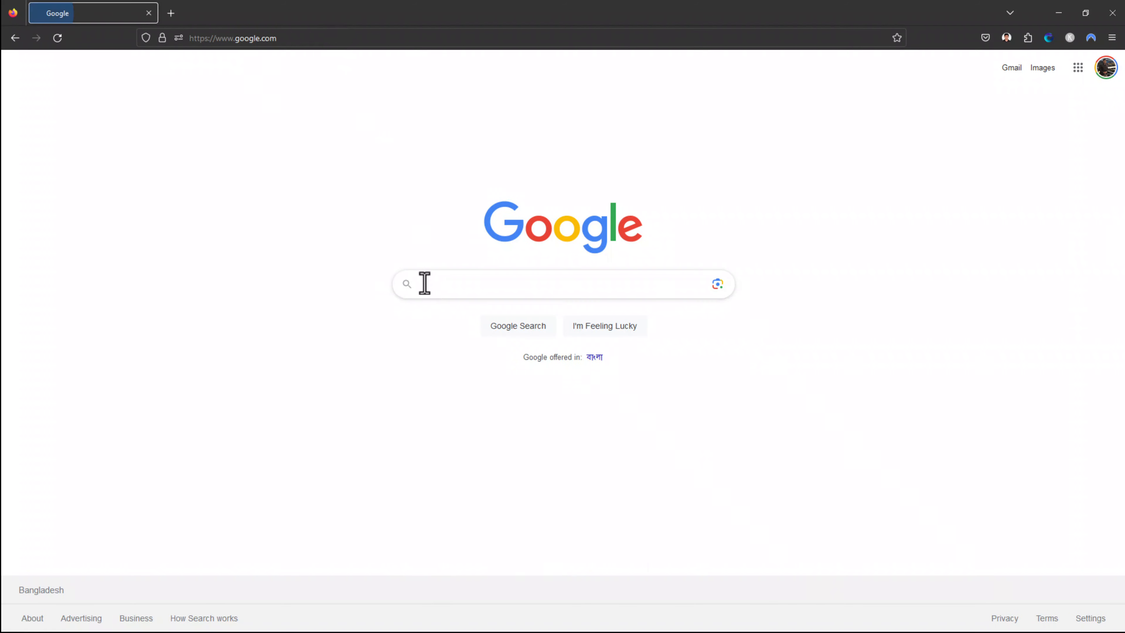
click(432, 289)
text(d)
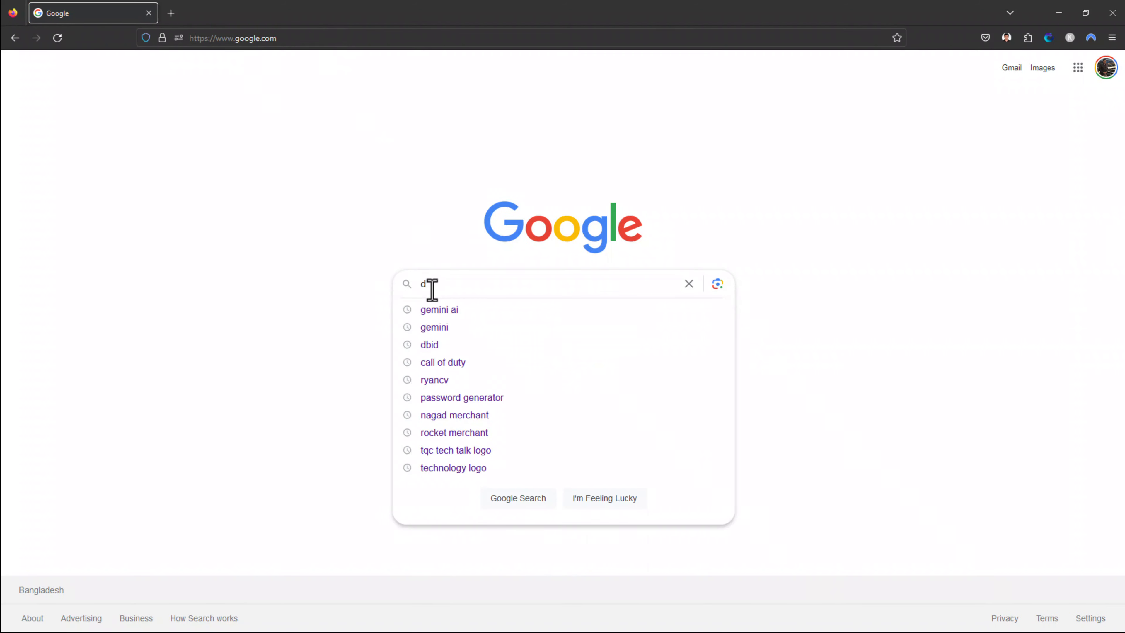
text(bid)
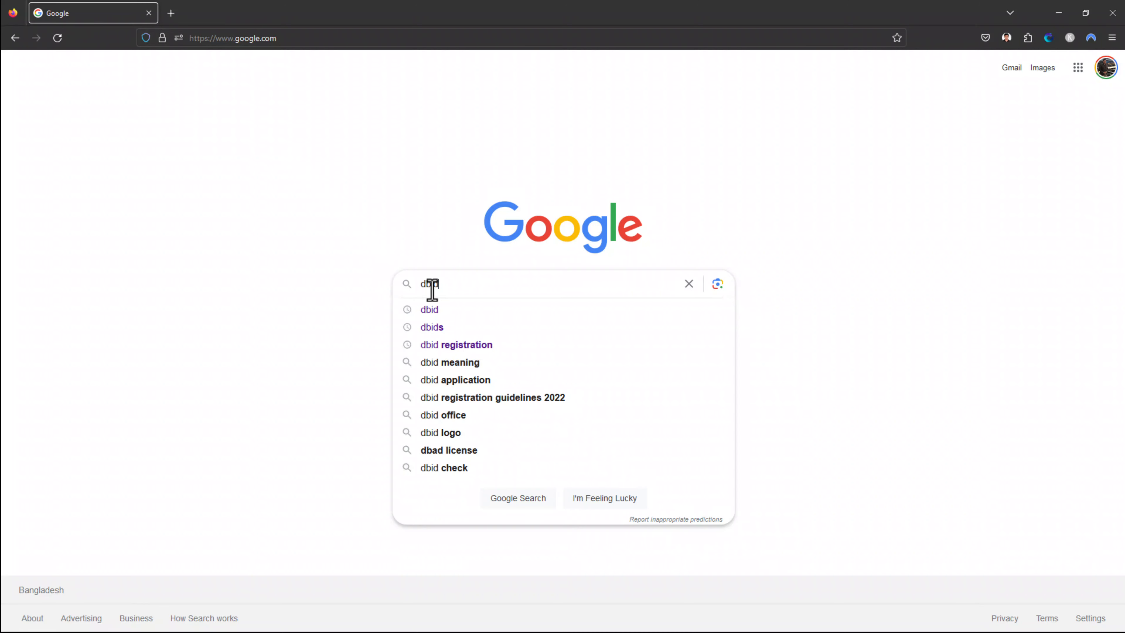
key(Return)
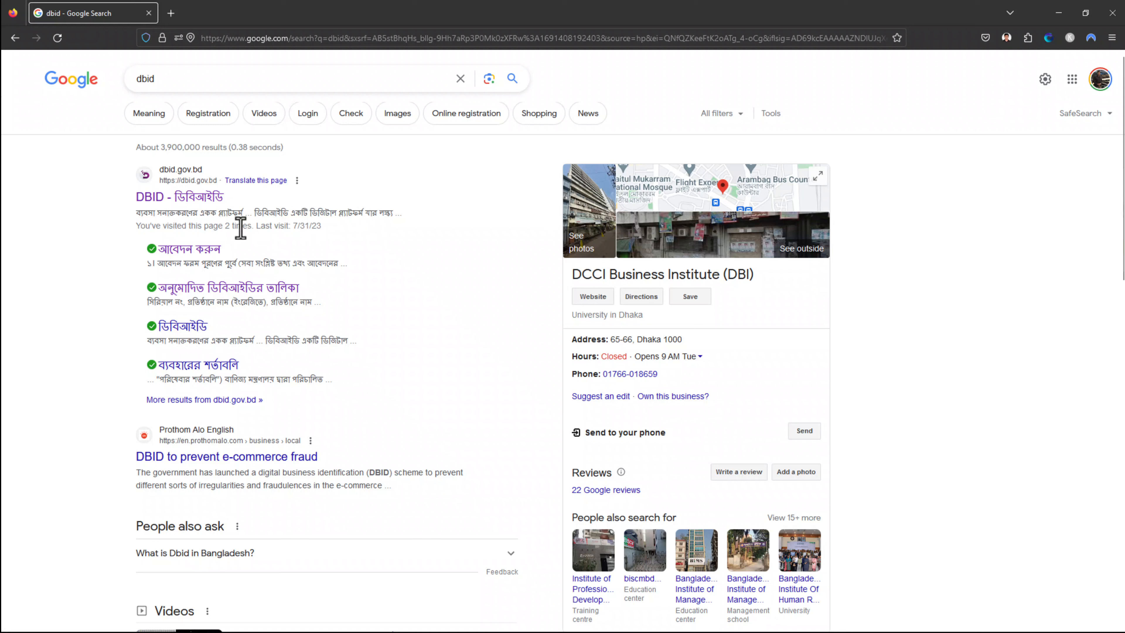
Open the dbid.gov.bd result, switch the site to English, and bring up Login options
click(202, 204)
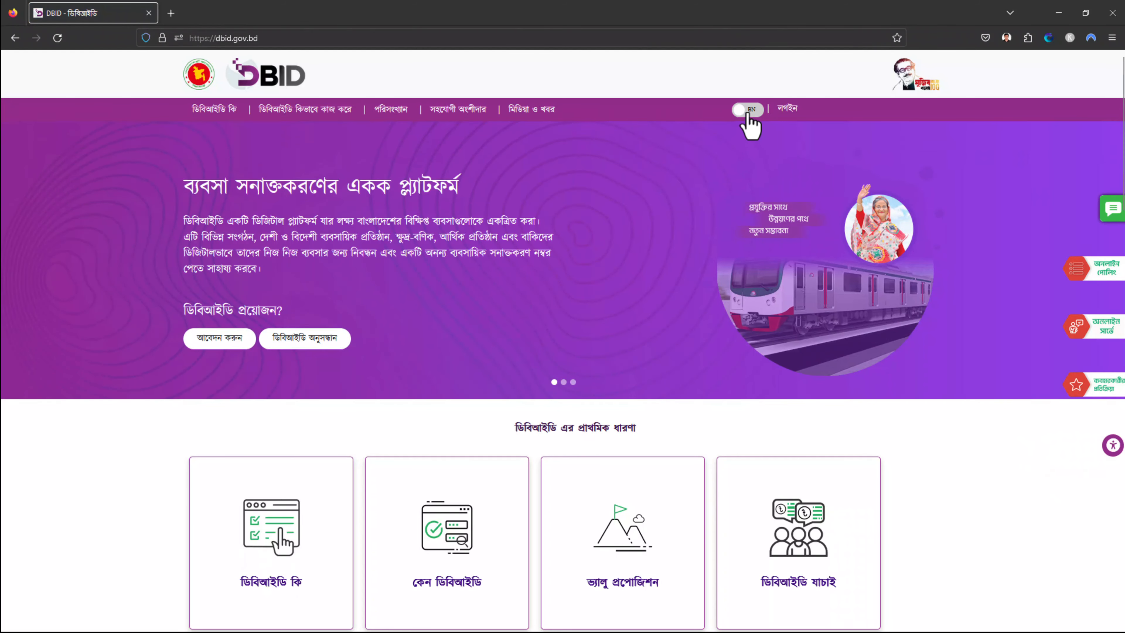
click(747, 114)
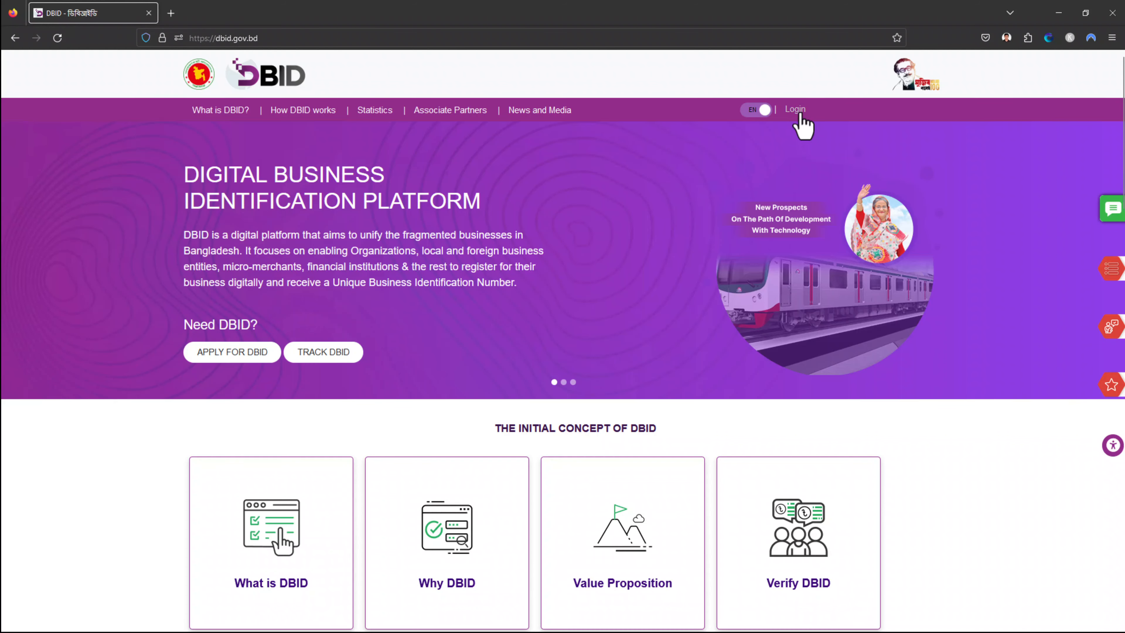
click(795, 111)
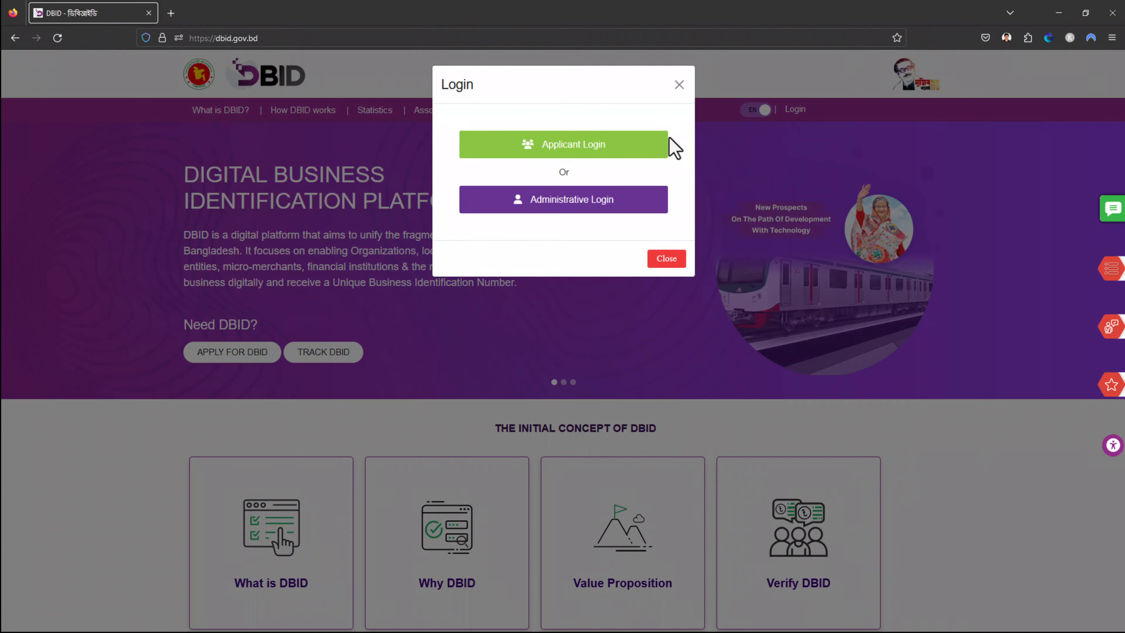
Sign in to myGov as an applicant with the account e-mail and password, approving DBID's access
click(615, 151)
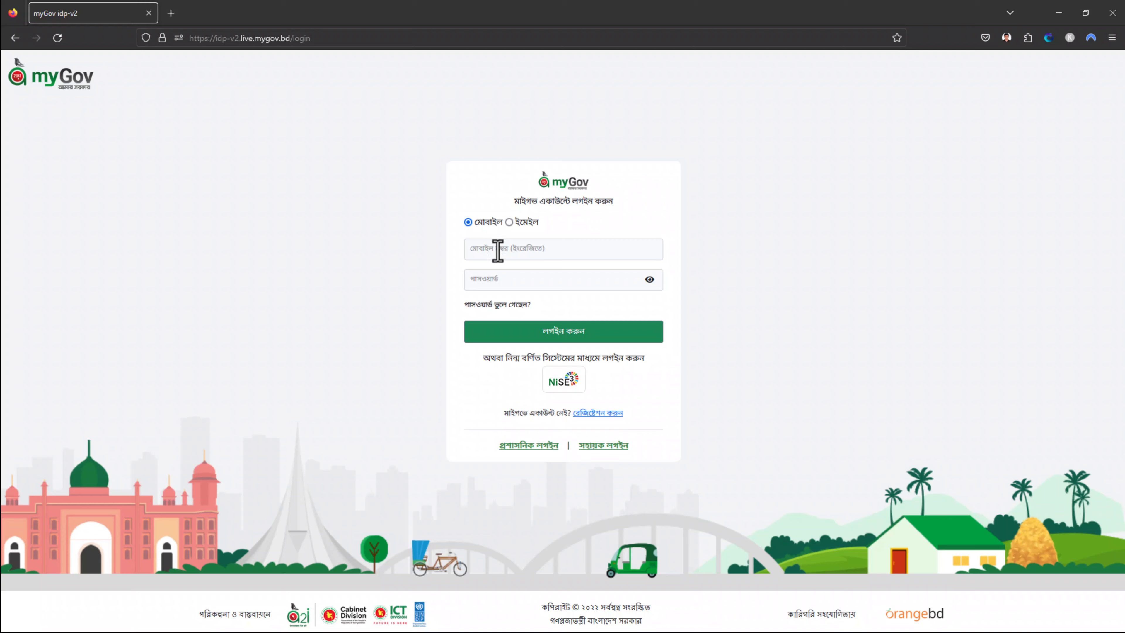
click(509, 223)
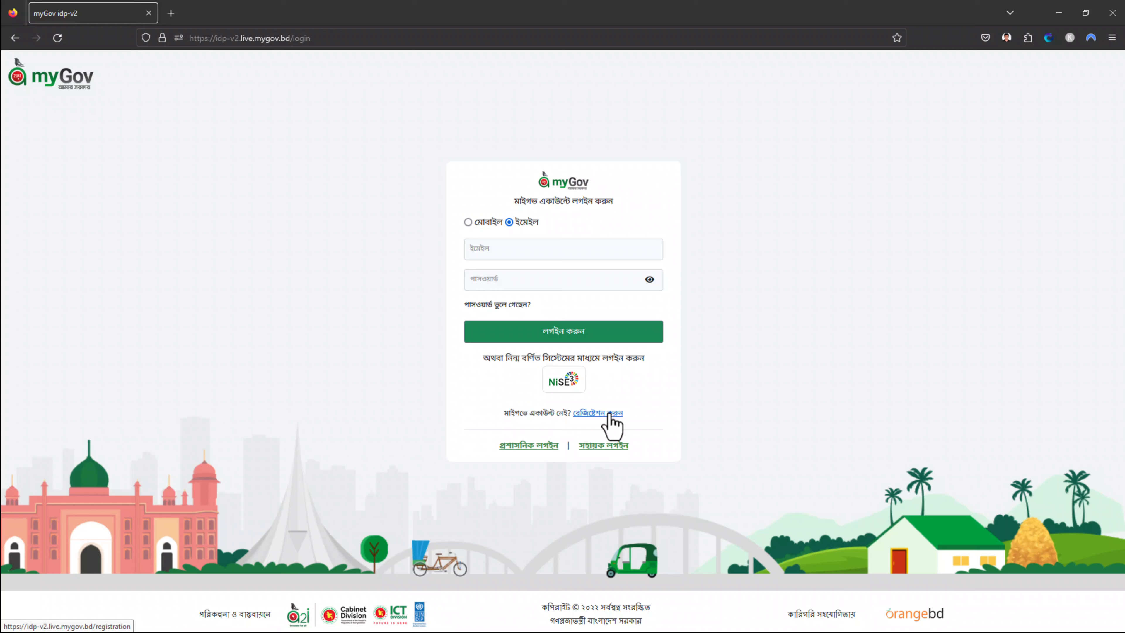
click(532, 245)
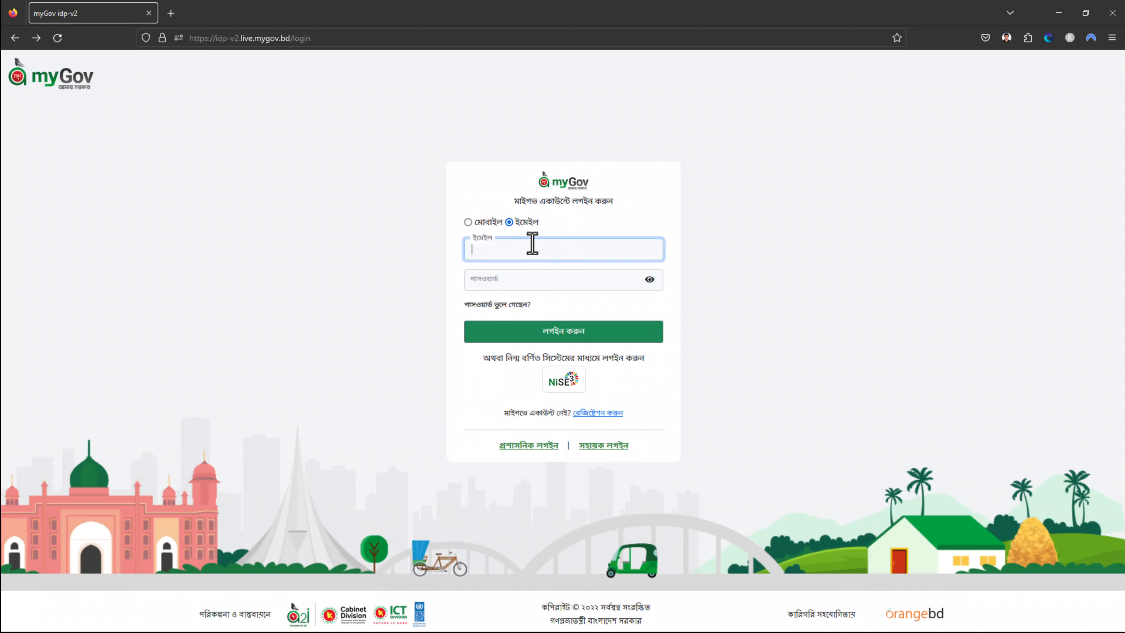
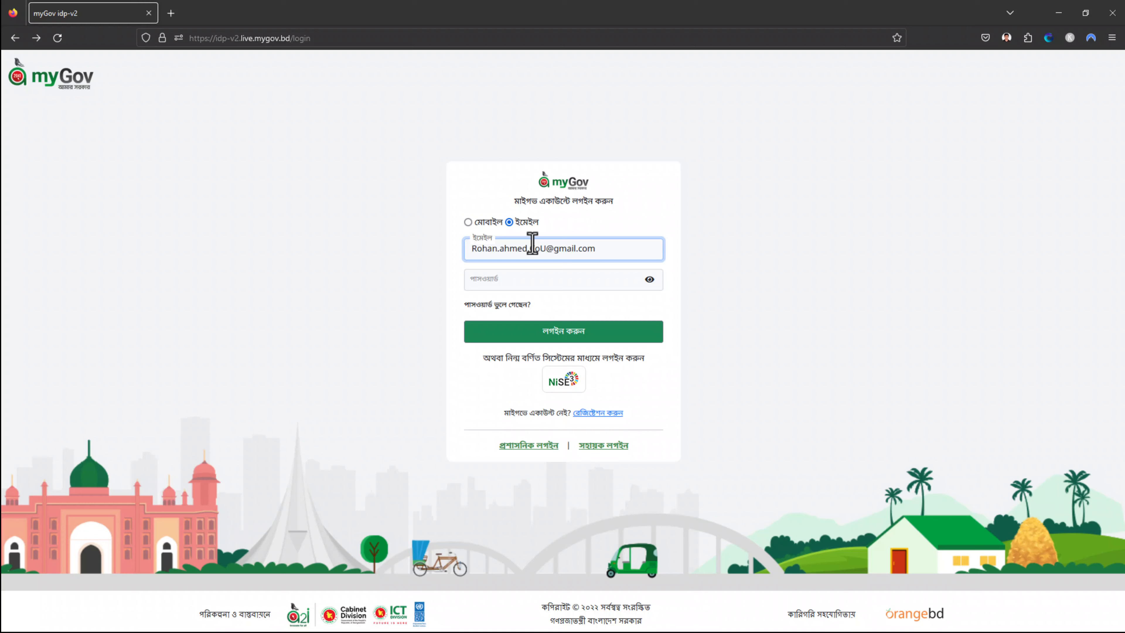
click(525, 283)
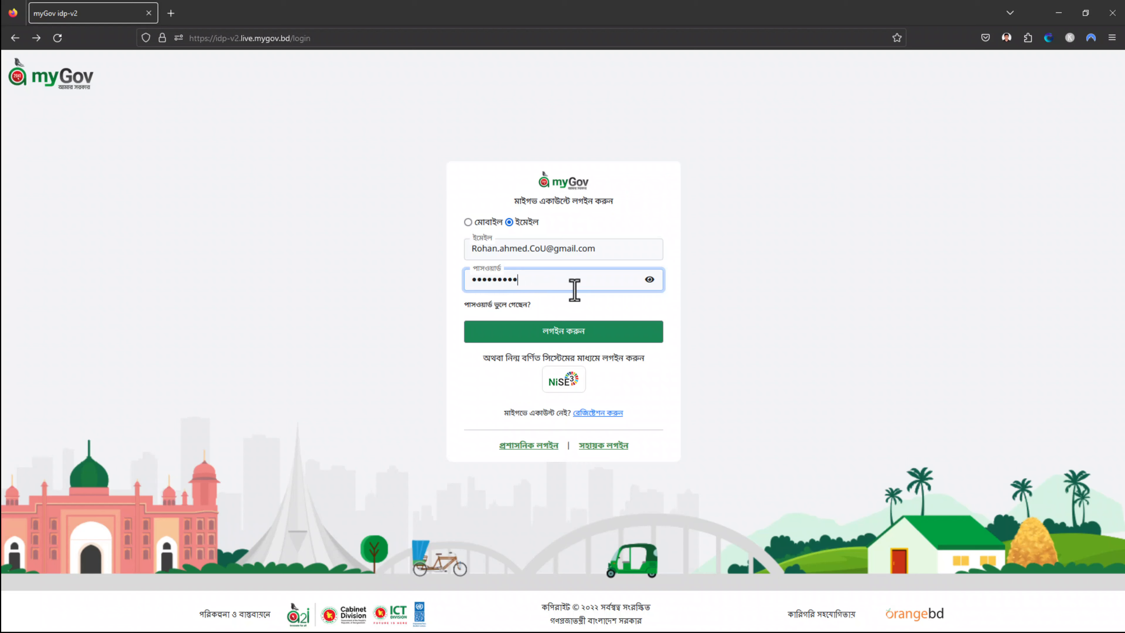
click(583, 333)
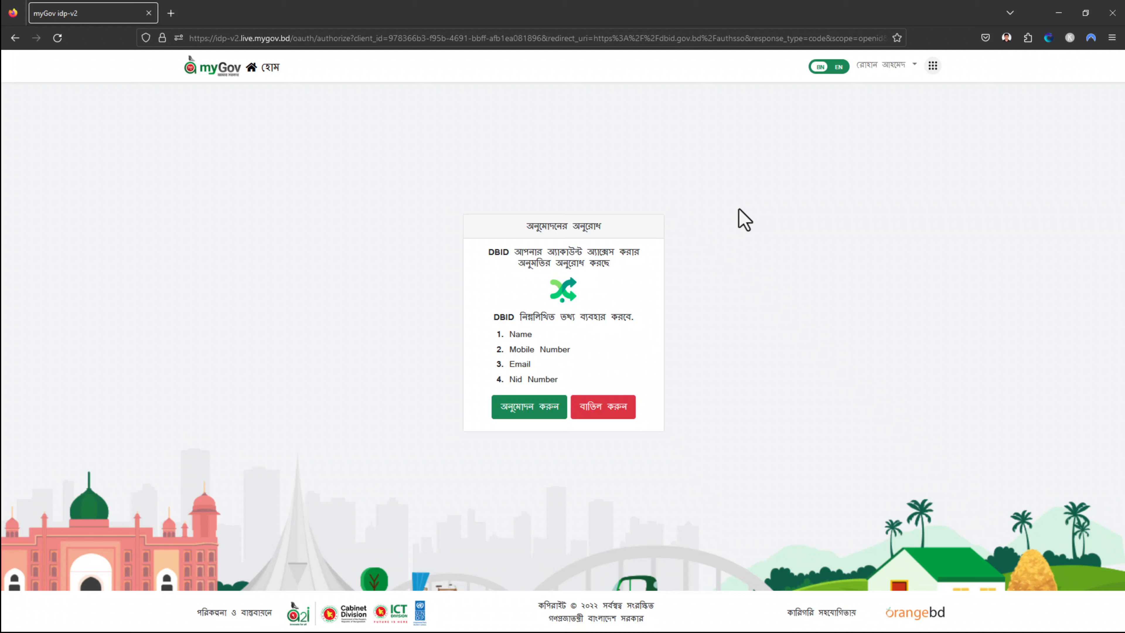
click(532, 411)
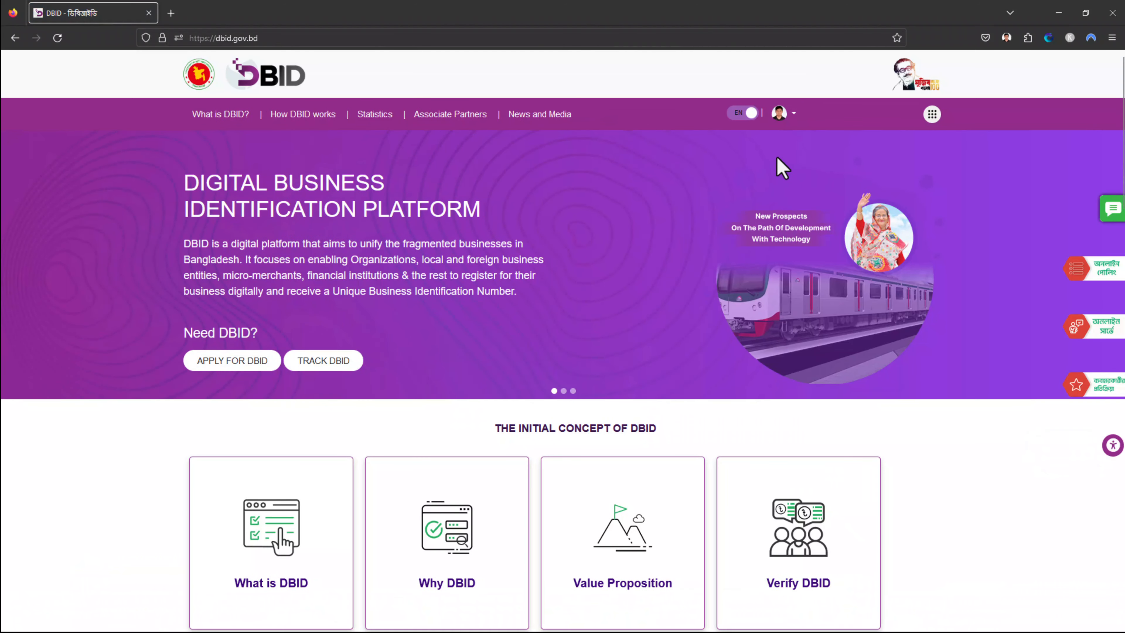
Open the APPLY FOR DBID information page, moving the download prompt aside
click(787, 115)
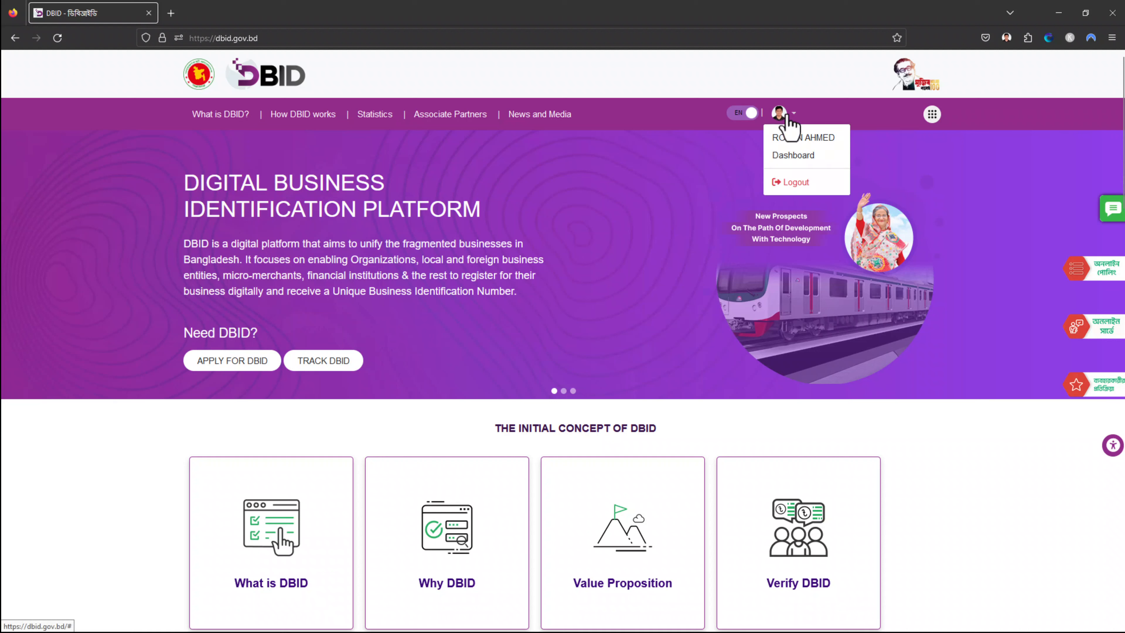
click(786, 116)
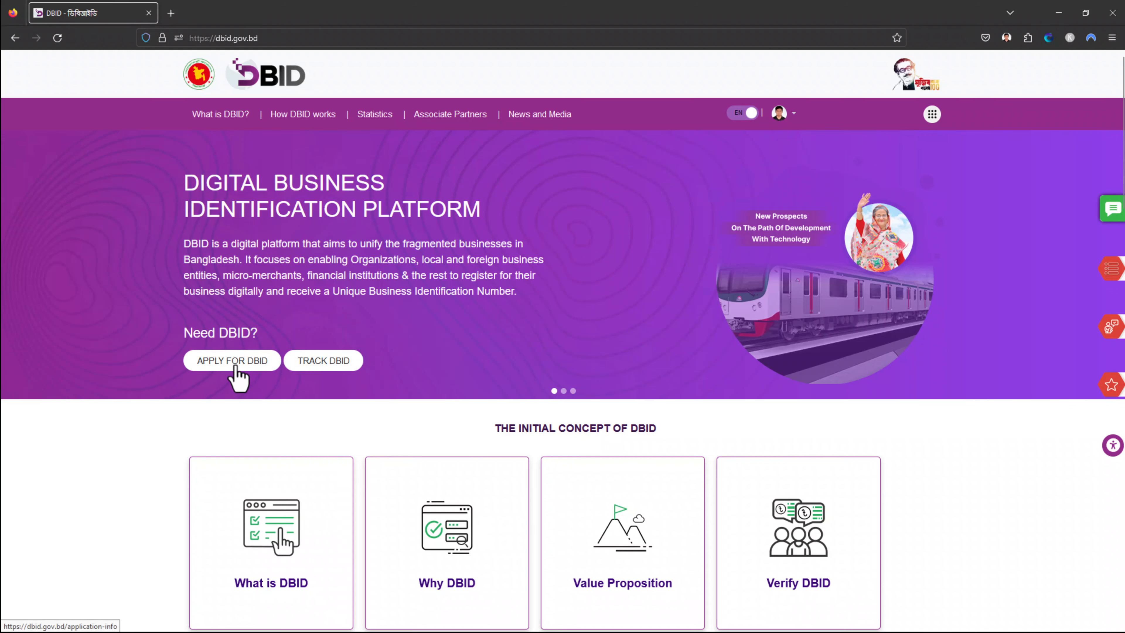
click(236, 367)
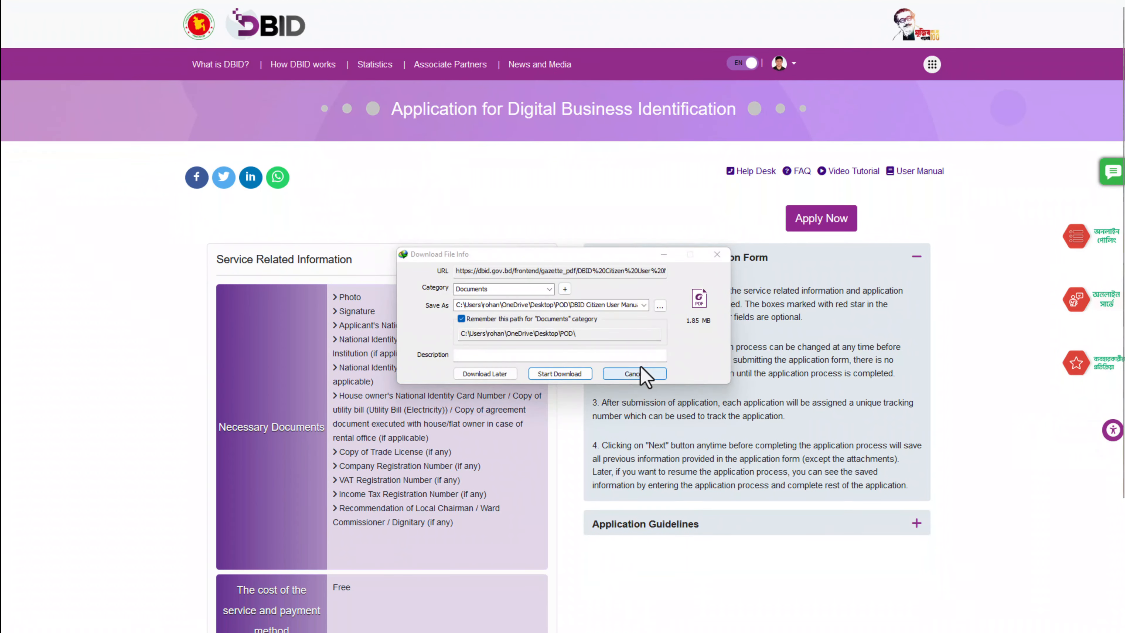
drag(554, 256, 229, 112)
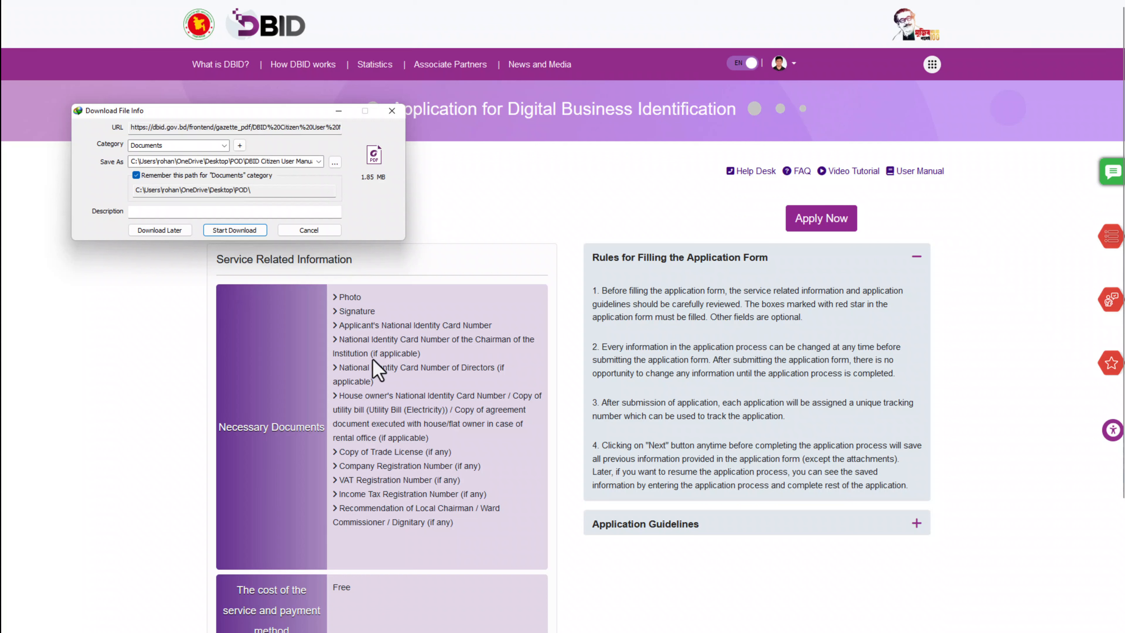
scroll(441, 377, down, 3)
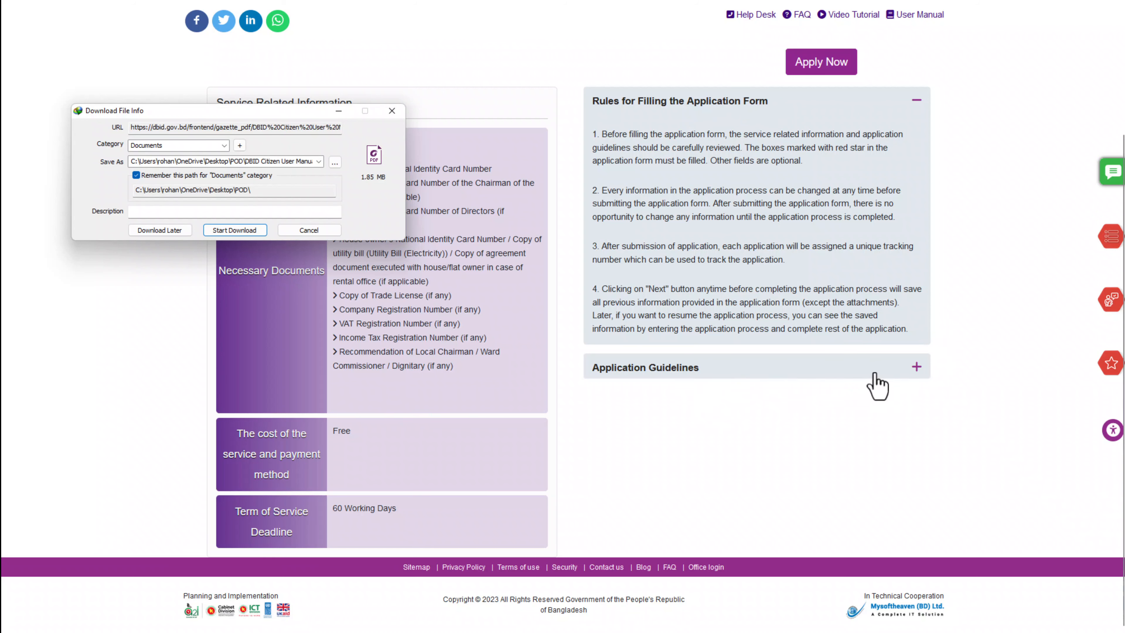
Expand Application Guidelines, then download and open the DBID Citizen User Manual PDF
click(913, 367)
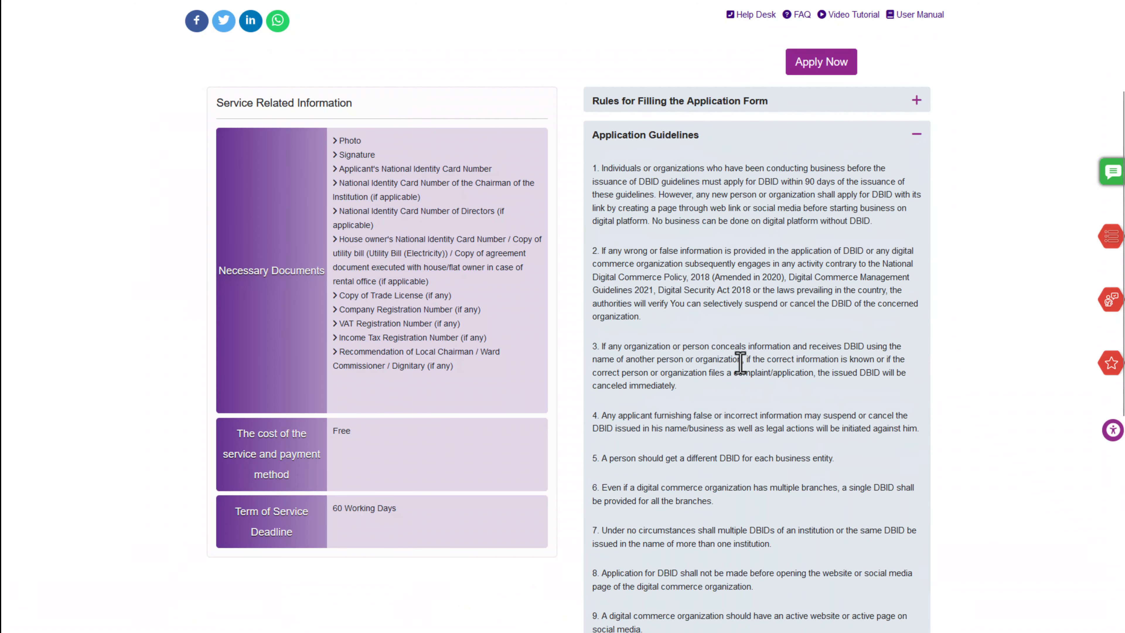
scroll(621, 212, down, 7)
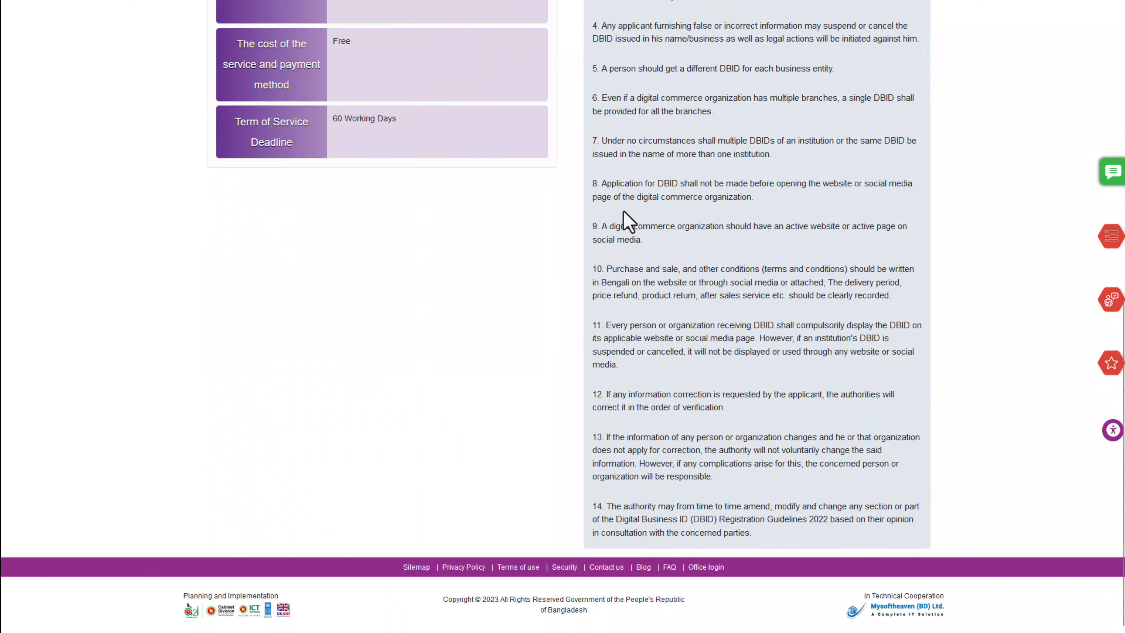
scroll(634, 266, up, 12)
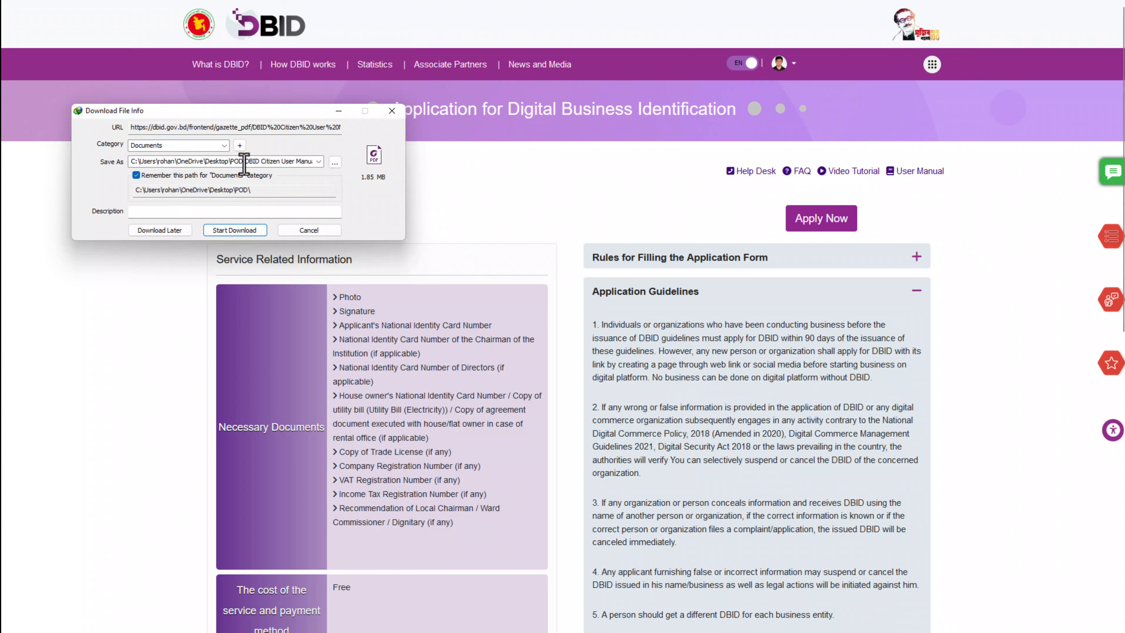
click(274, 165)
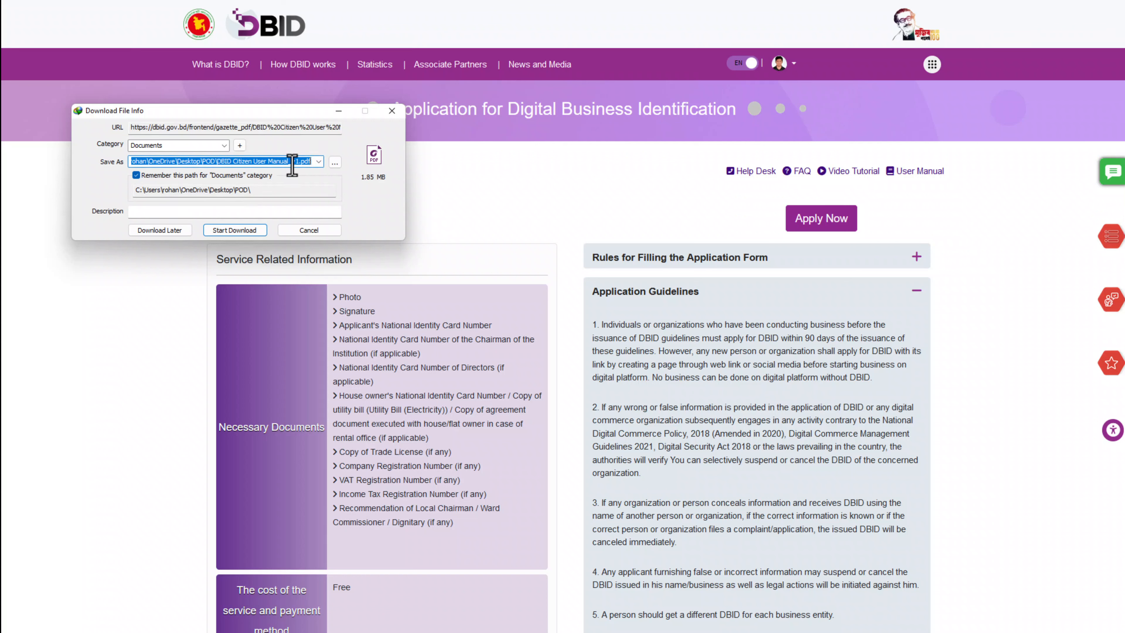
click(244, 232)
click(472, 360)
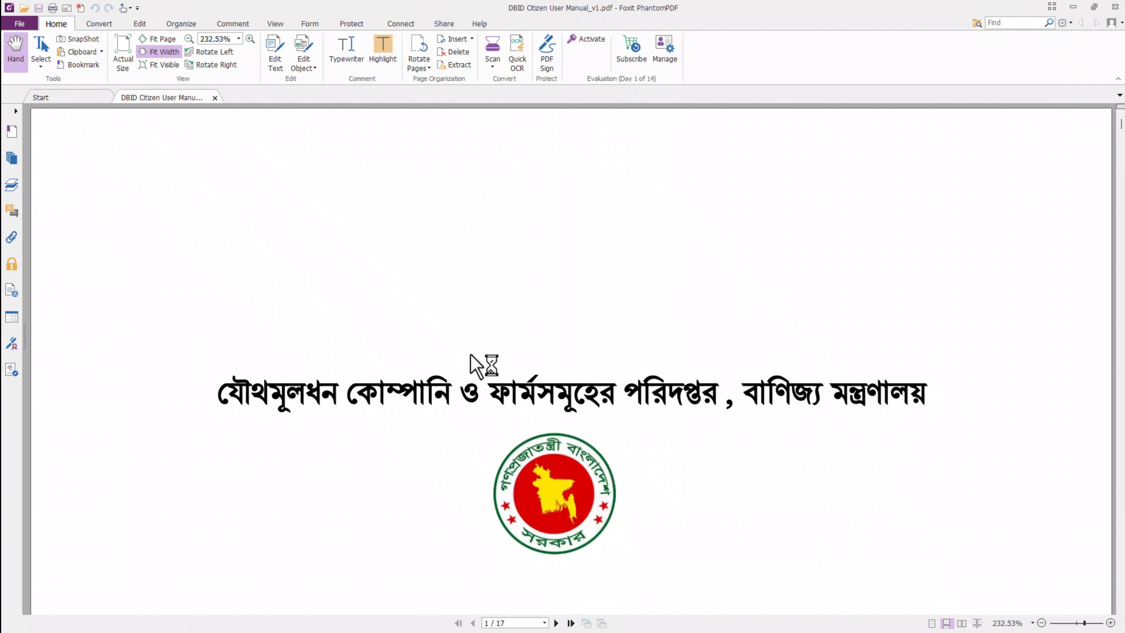
View the user manual full screen, page to page 14, then close it
key(F11)
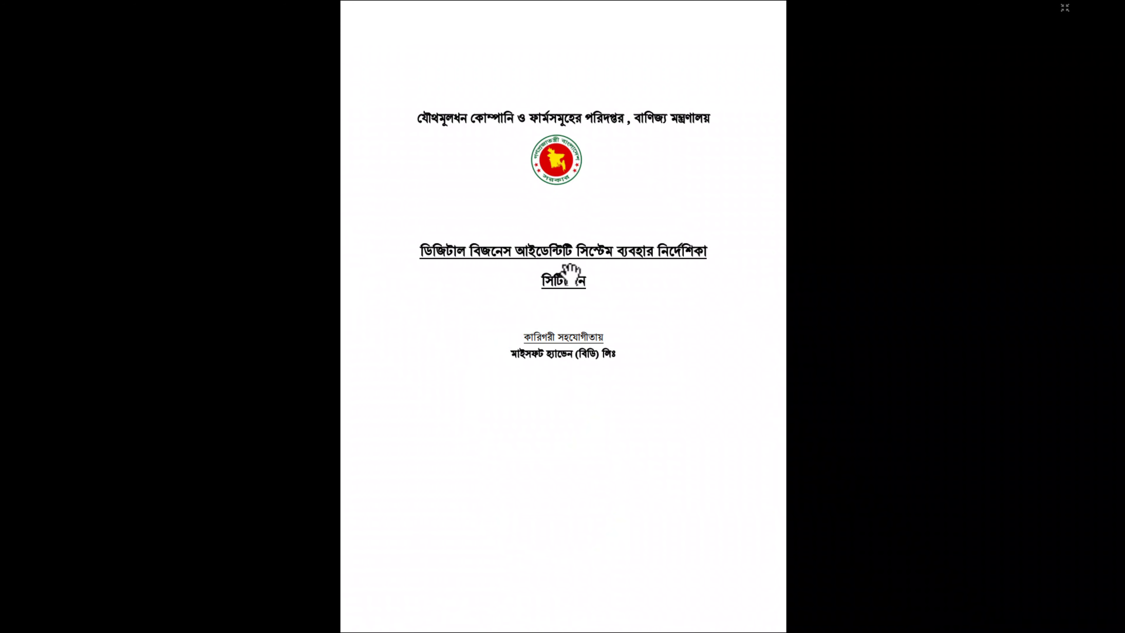
scroll(583, 257, down, 13)
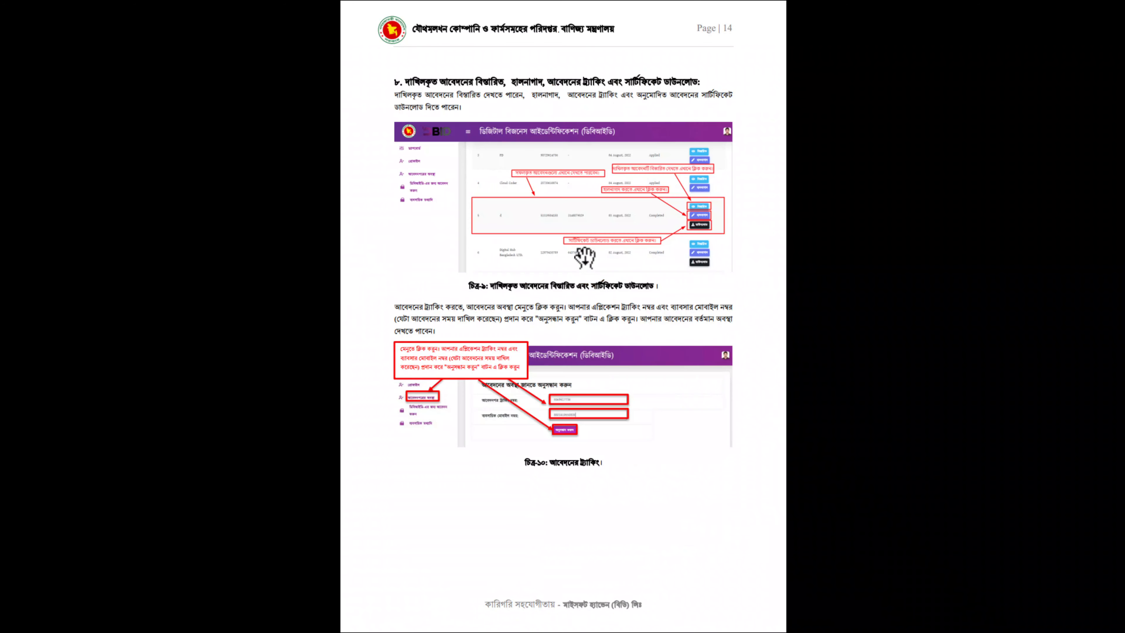
key(Escape)
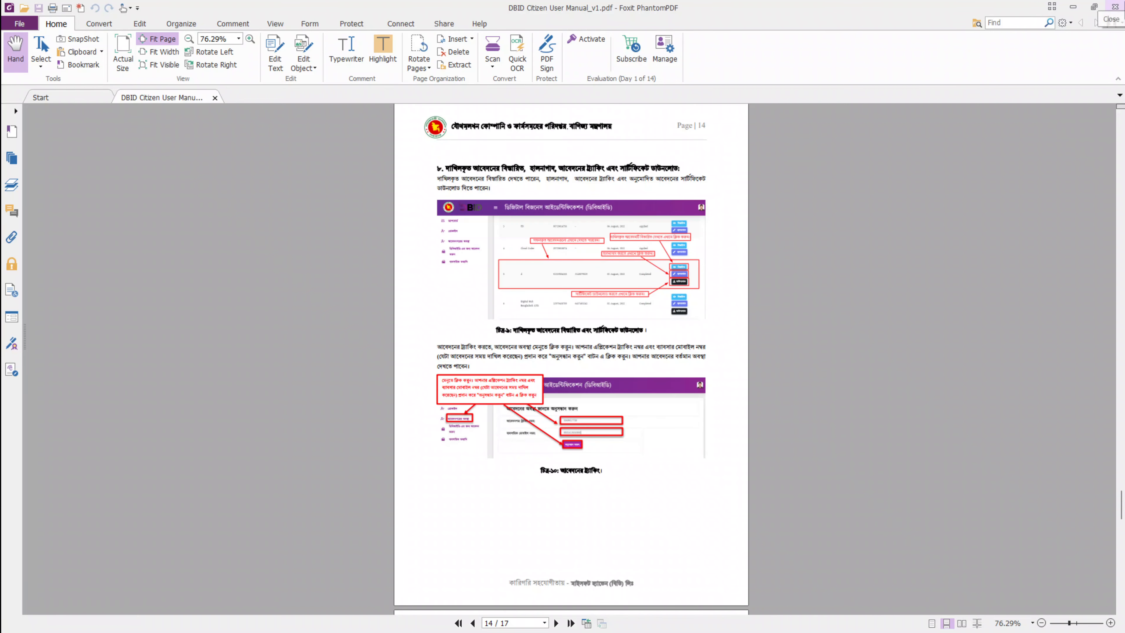
click(1115, 7)
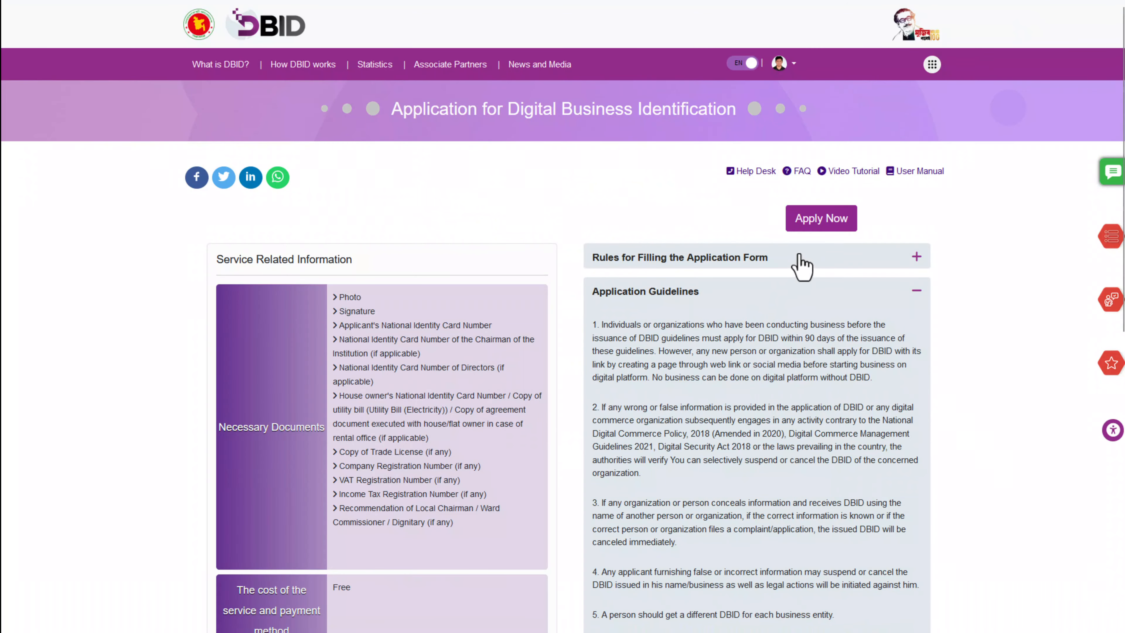
Start the DBID application form and edit the gazette file's save path in the download prompt
click(813, 221)
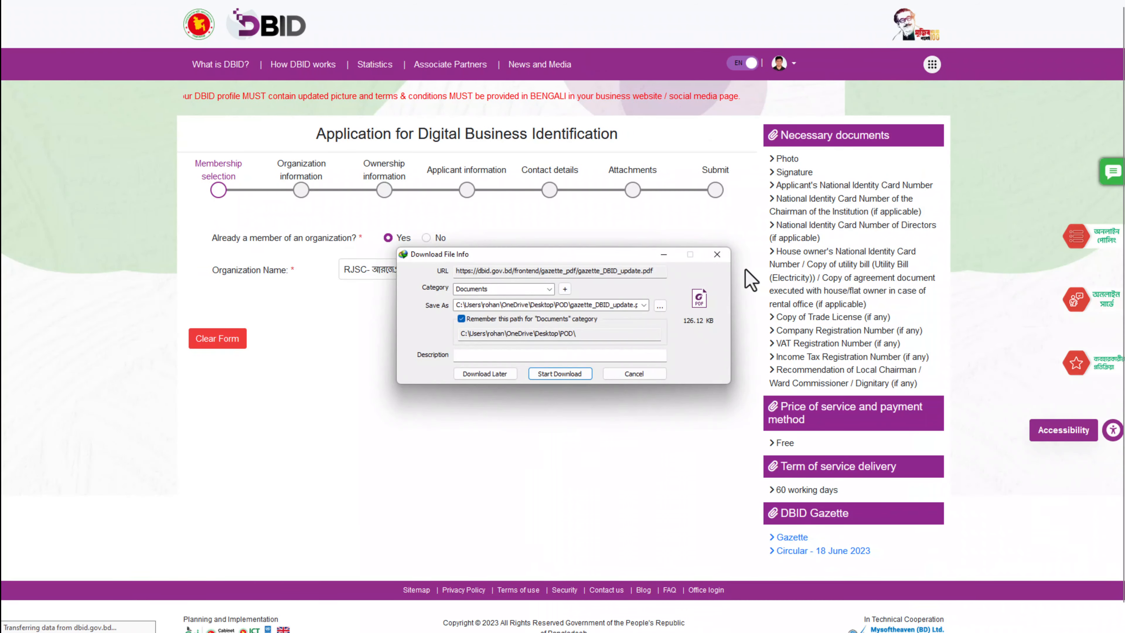
click(588, 308)
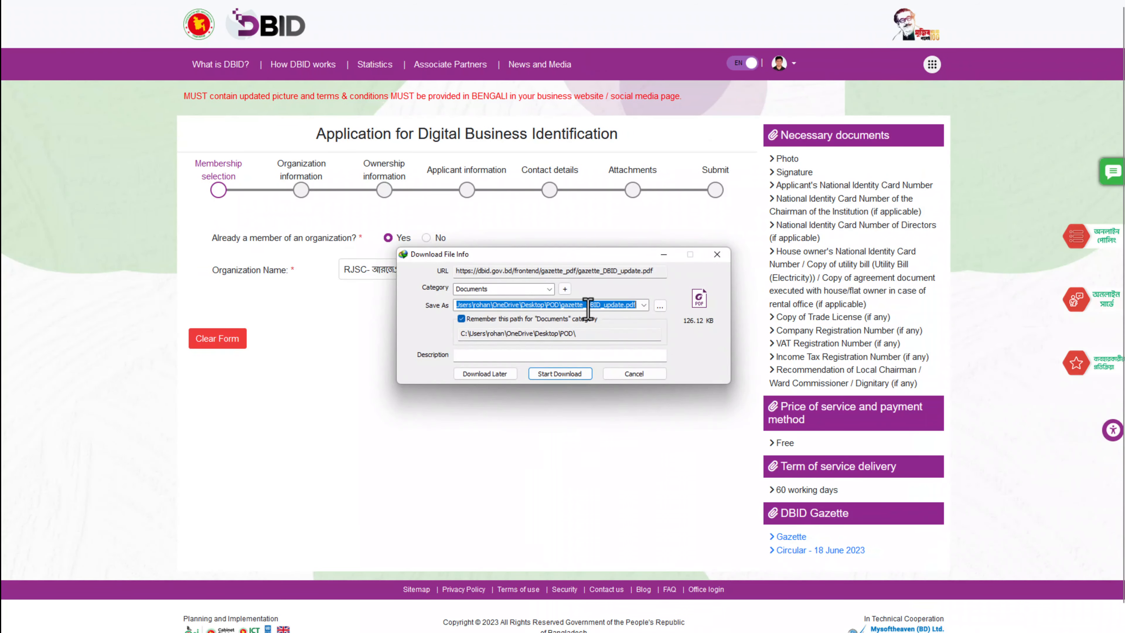
click(589, 307)
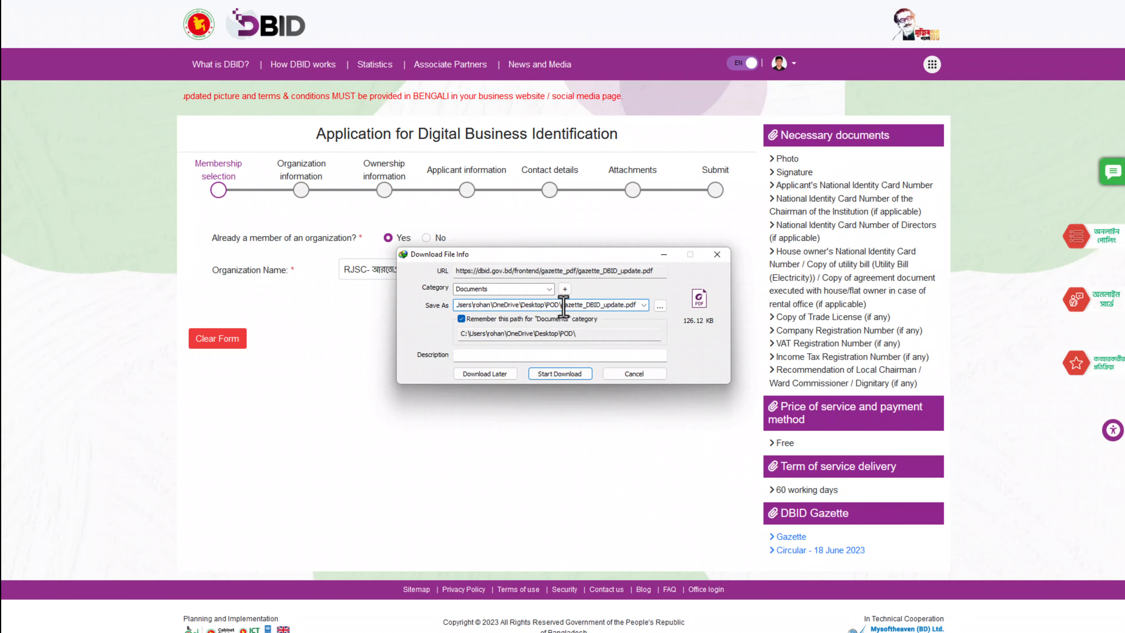
drag(560, 306, 631, 308)
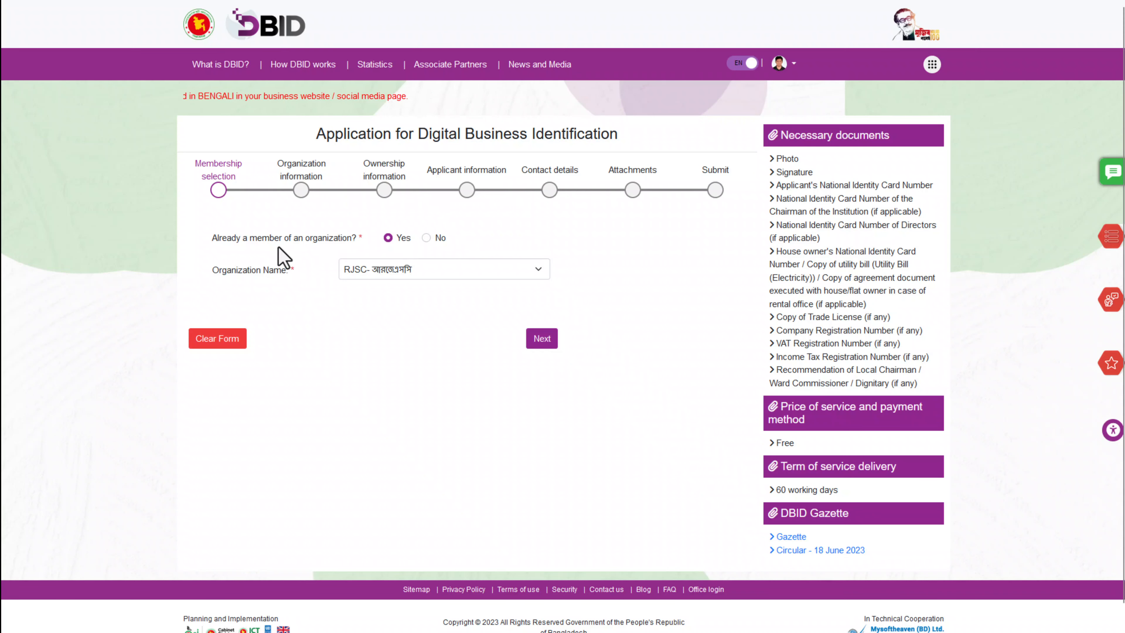
Choose RJSC as the member organization and continue to Organization information
click(375, 269)
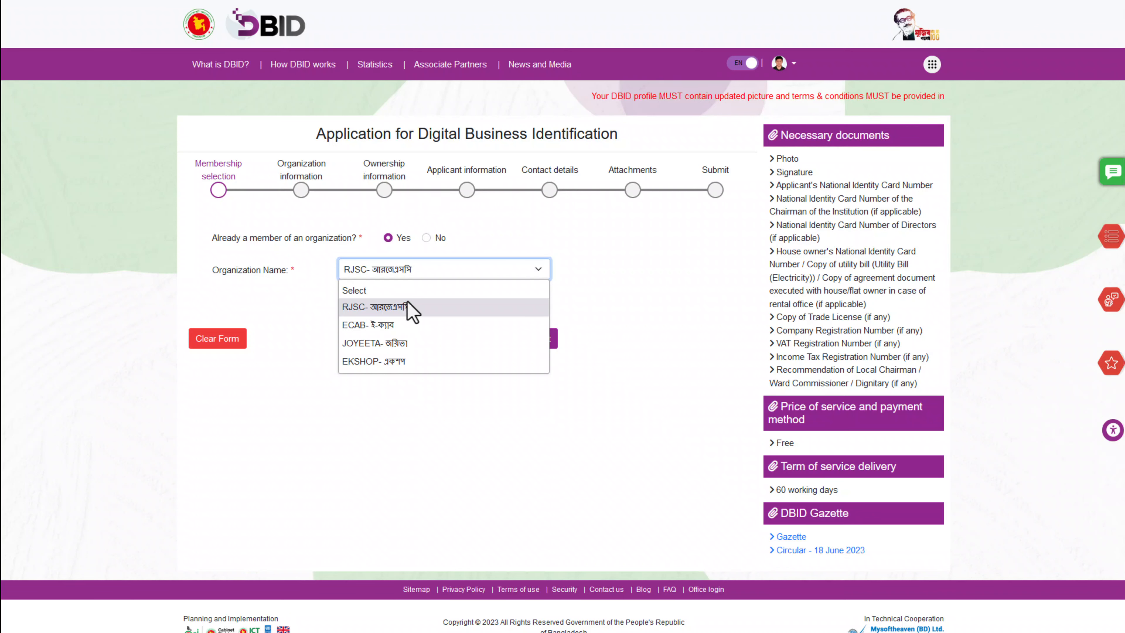
click(397, 306)
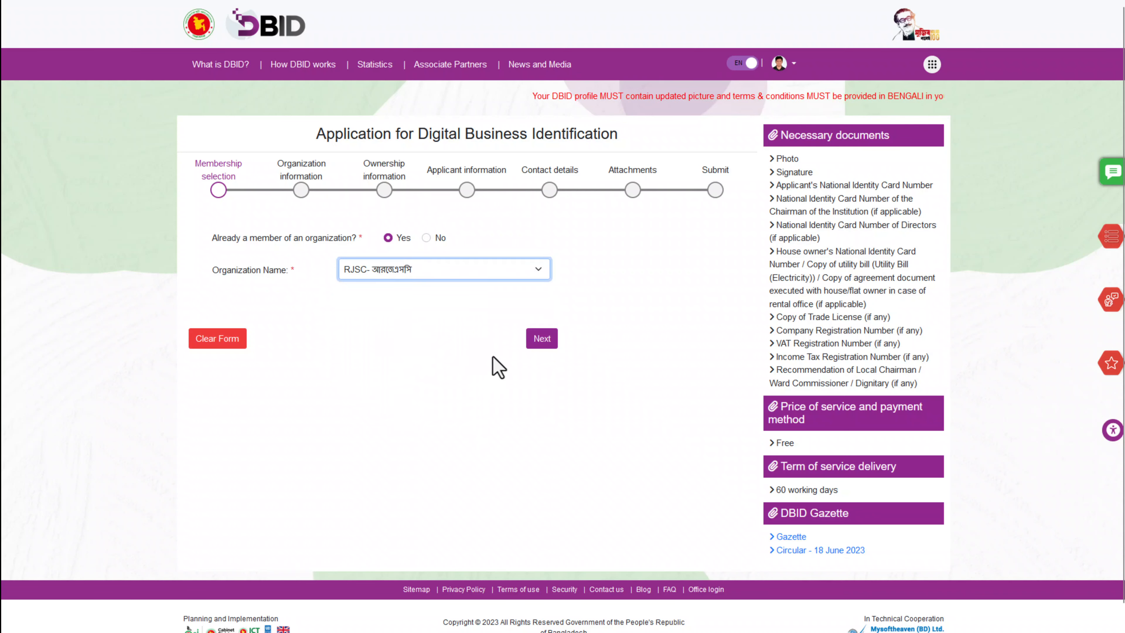
click(540, 341)
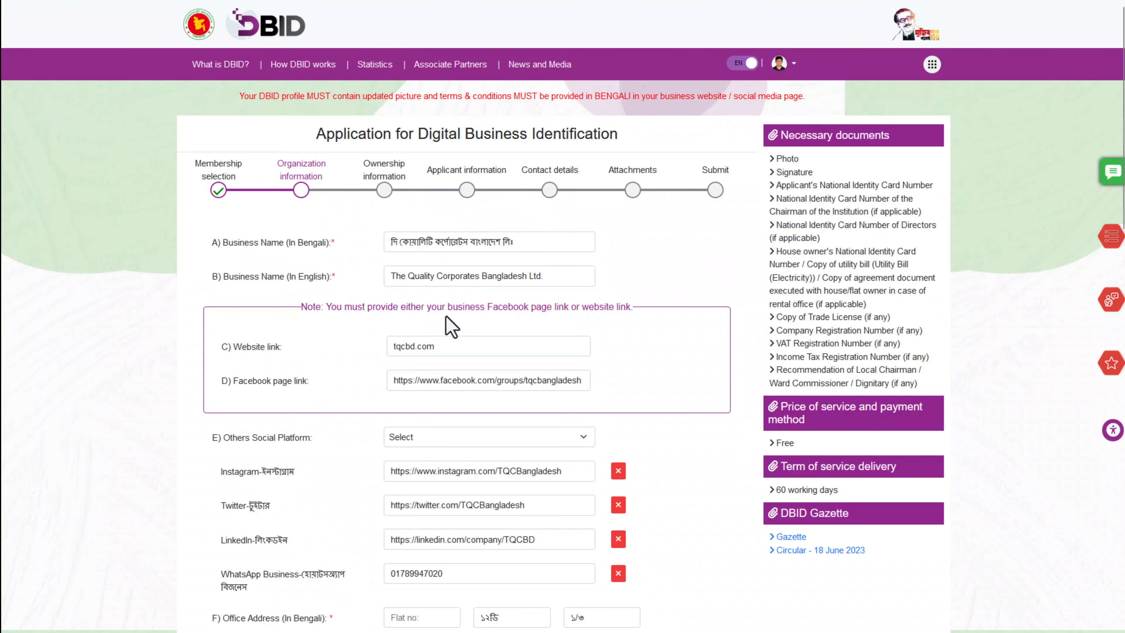
Review the Bengali business name and remove the trailing period from the English name
scroll(482, 305, down, 3)
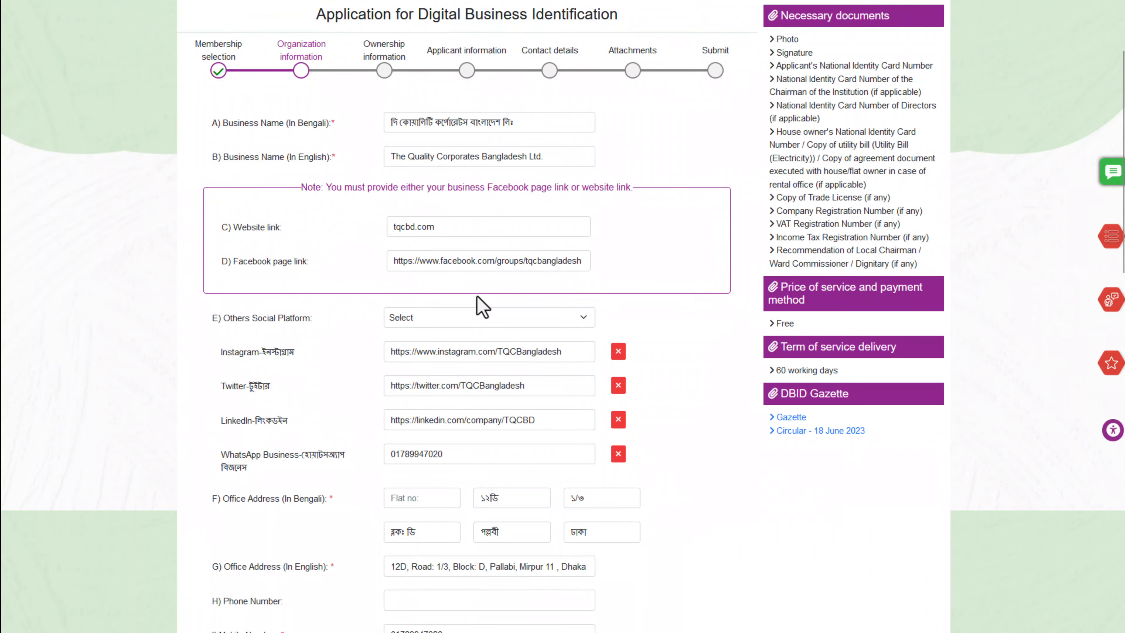
scroll(482, 306, down, 5)
scroll(477, 295, down, 4)
scroll(477, 296, up, 12)
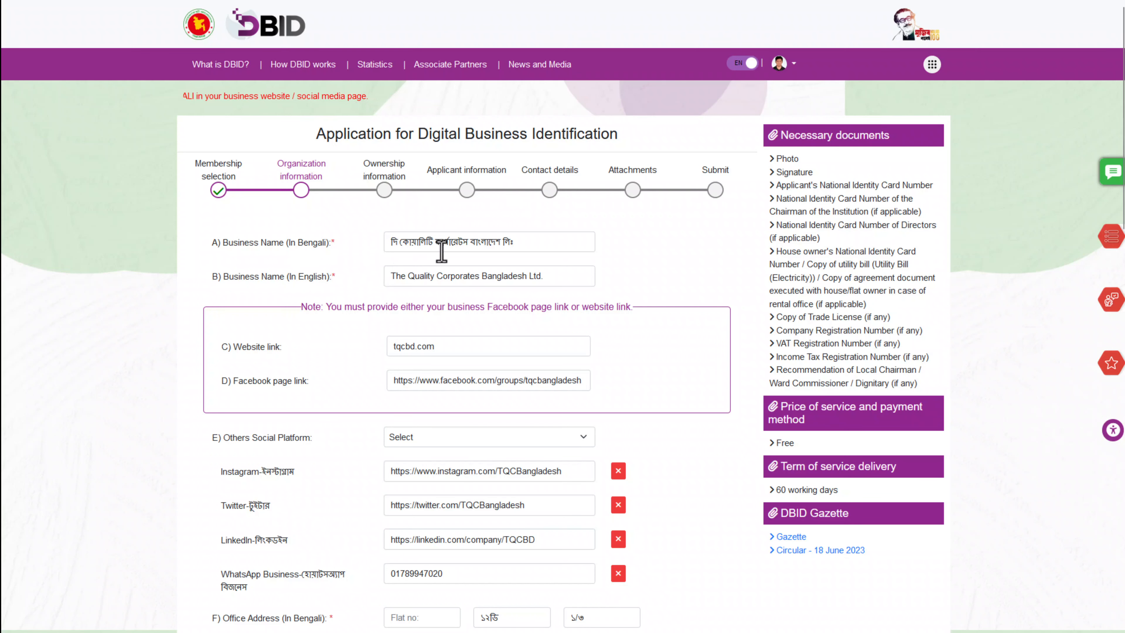
triple_click(250, 245)
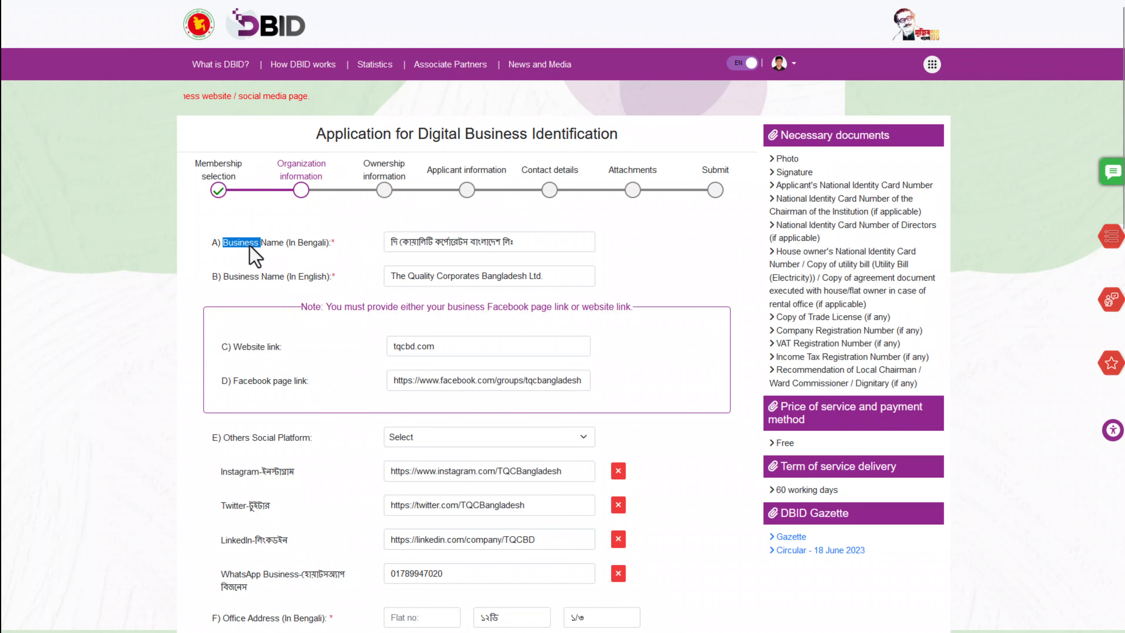
click(452, 246)
drag(577, 243, 308, 263)
click(308, 264)
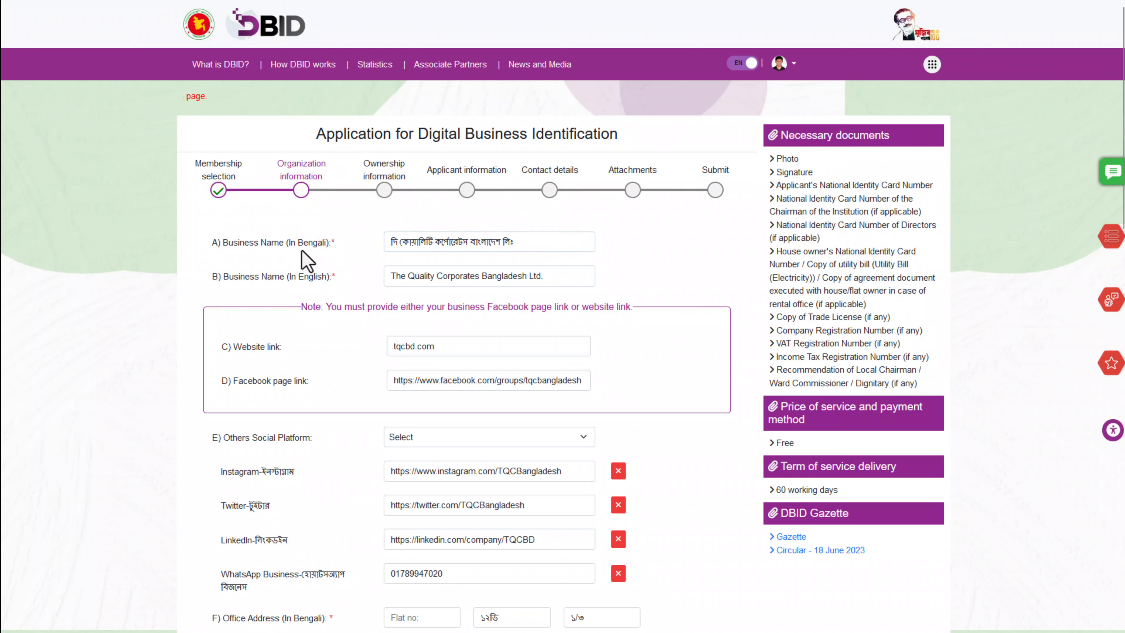
triple_click(266, 278)
click(538, 277)
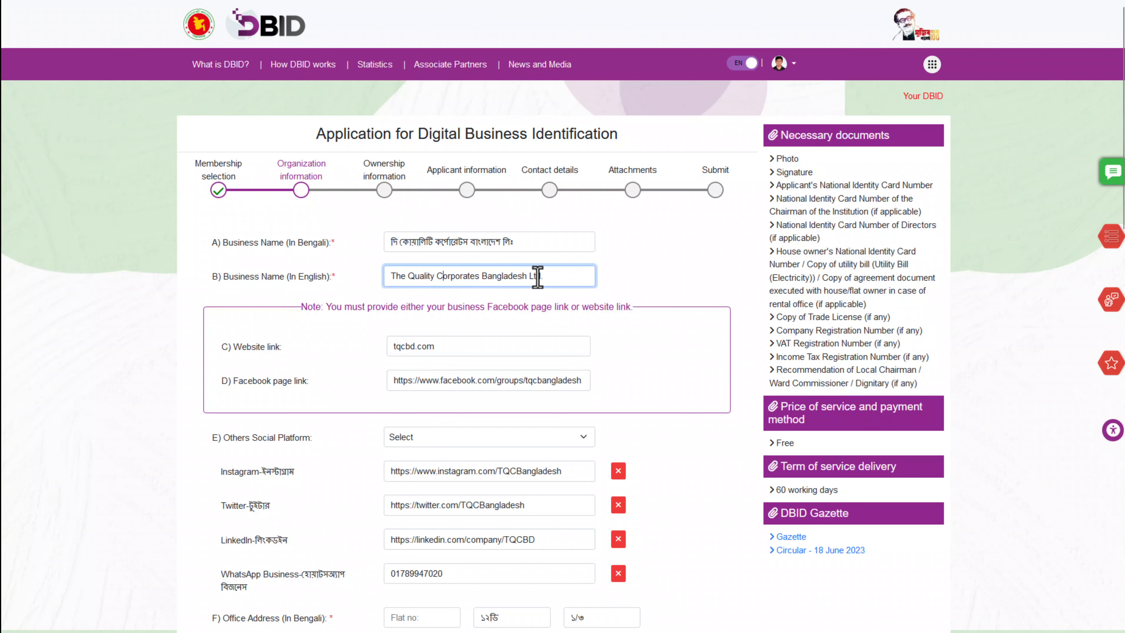
drag(550, 277, 349, 279)
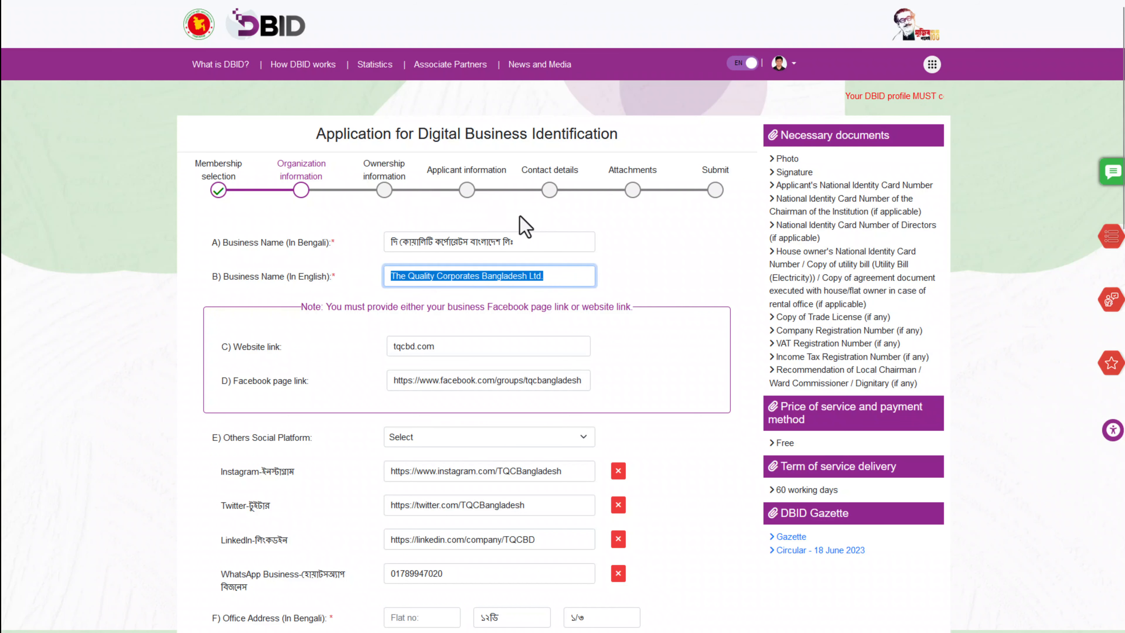
Review the website link tqcbd.com and the Facebook page URL
scroll(525, 226, down, 2)
triple_click(257, 233)
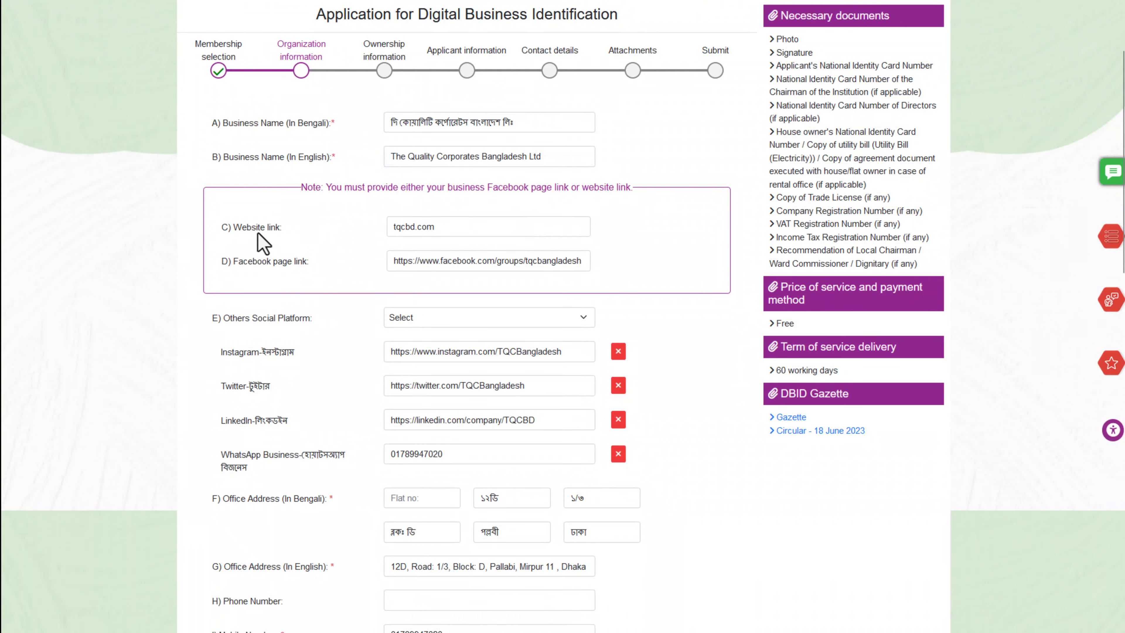
click(273, 234)
click(447, 228)
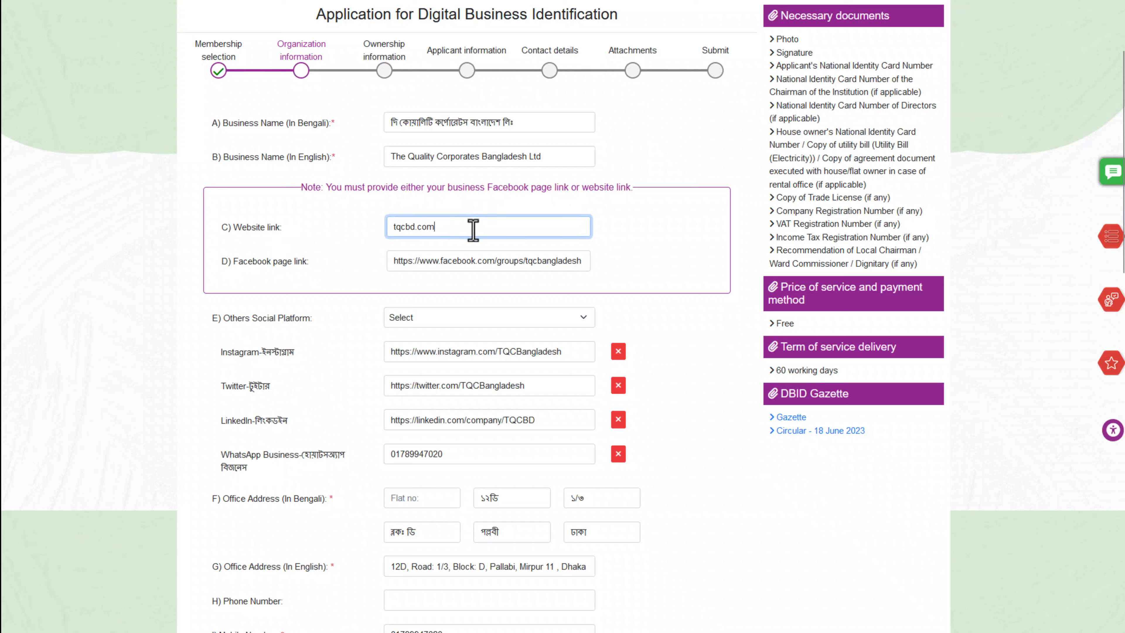
drag(473, 230, 371, 229)
click(372, 229)
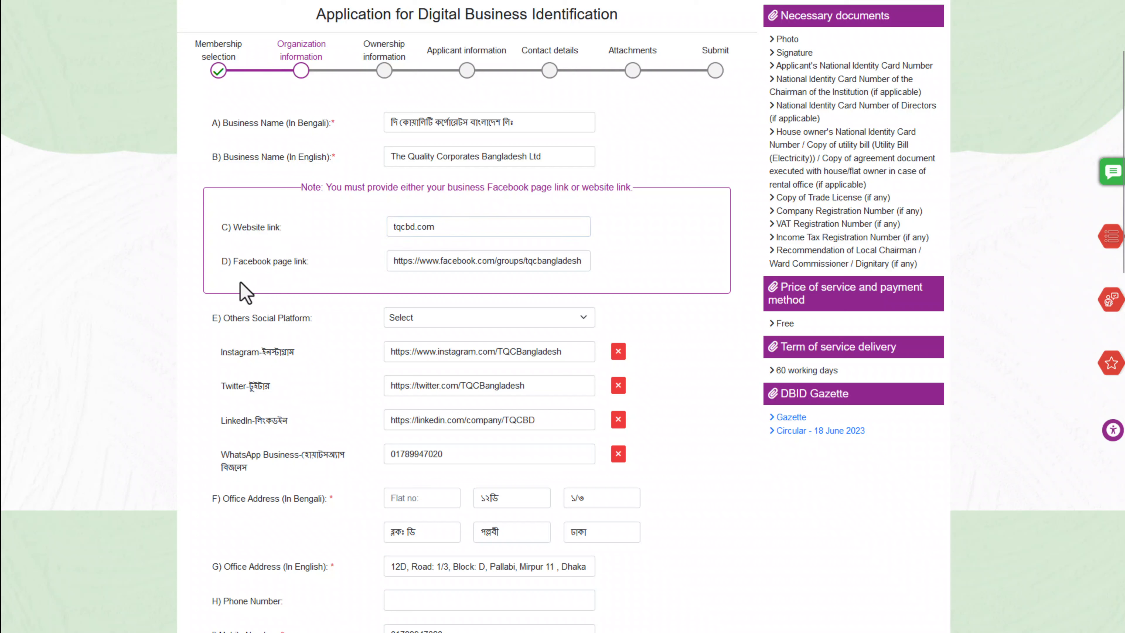
triple_click(253, 264)
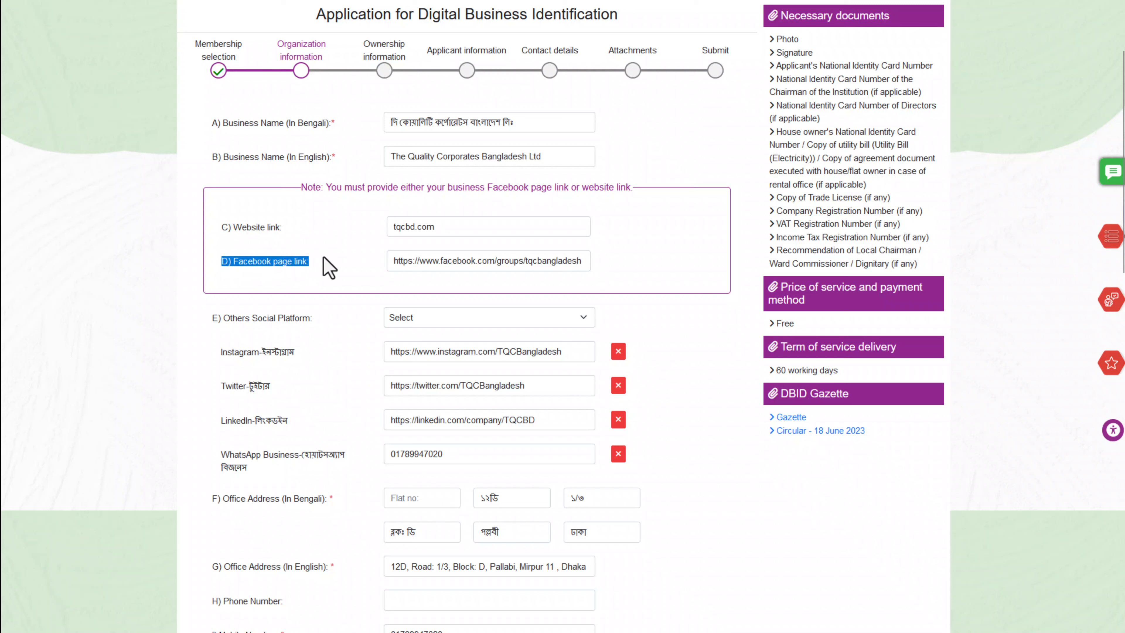
triple_click(488, 264)
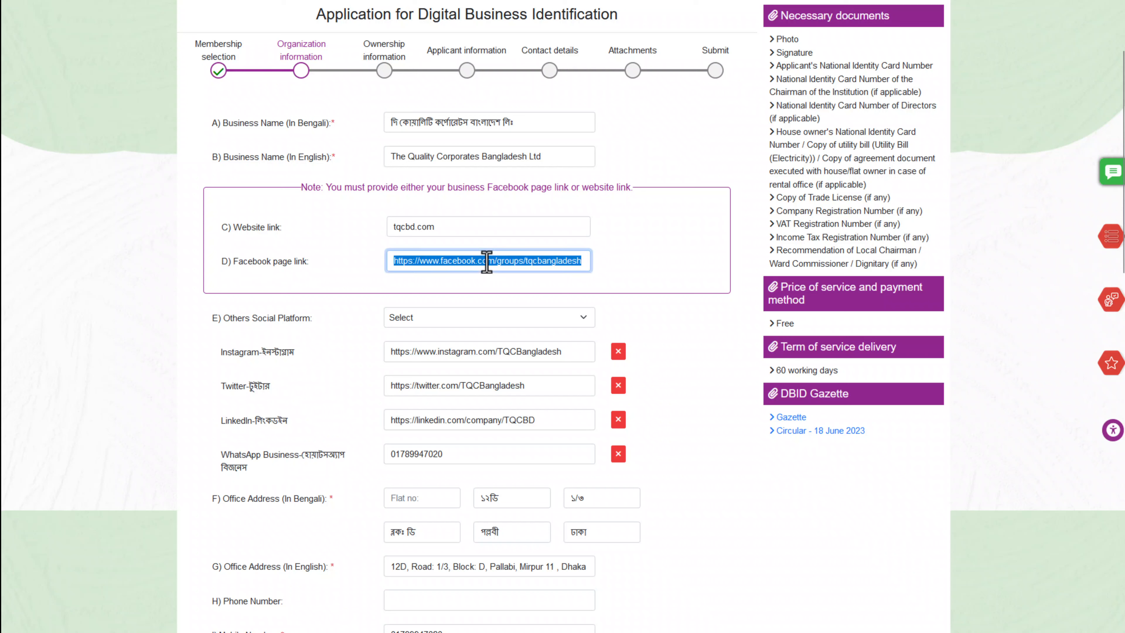
click(636, 239)
Check the Digital Business Identification heading, then move down to the office address fields
scroll(382, 191, up, 3)
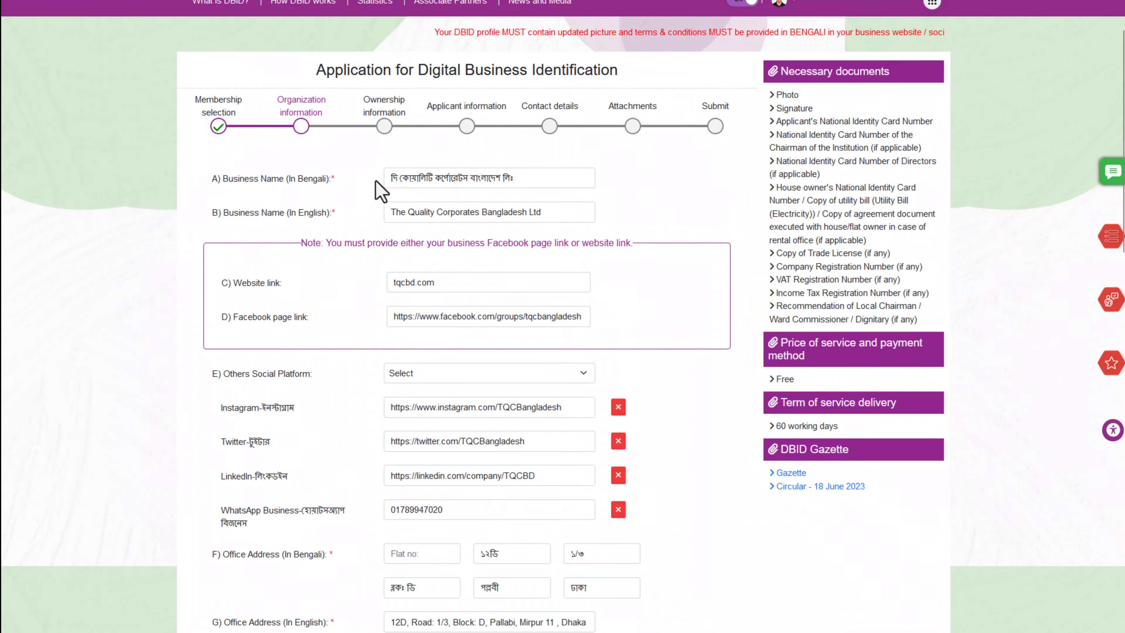
drag(417, 133, 616, 129)
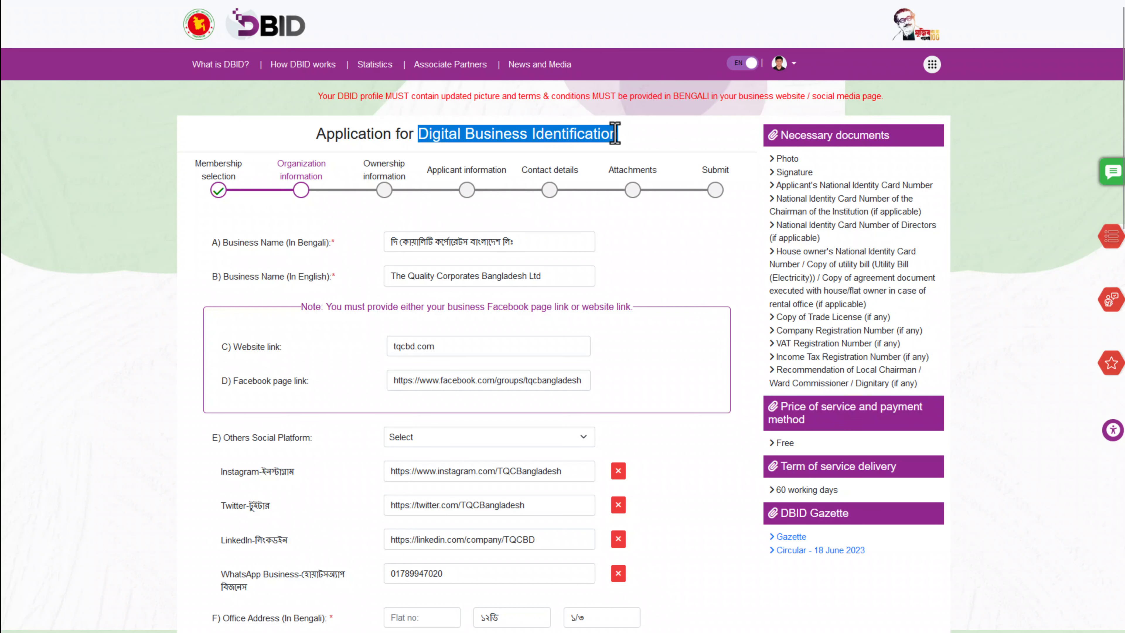
click(615, 132)
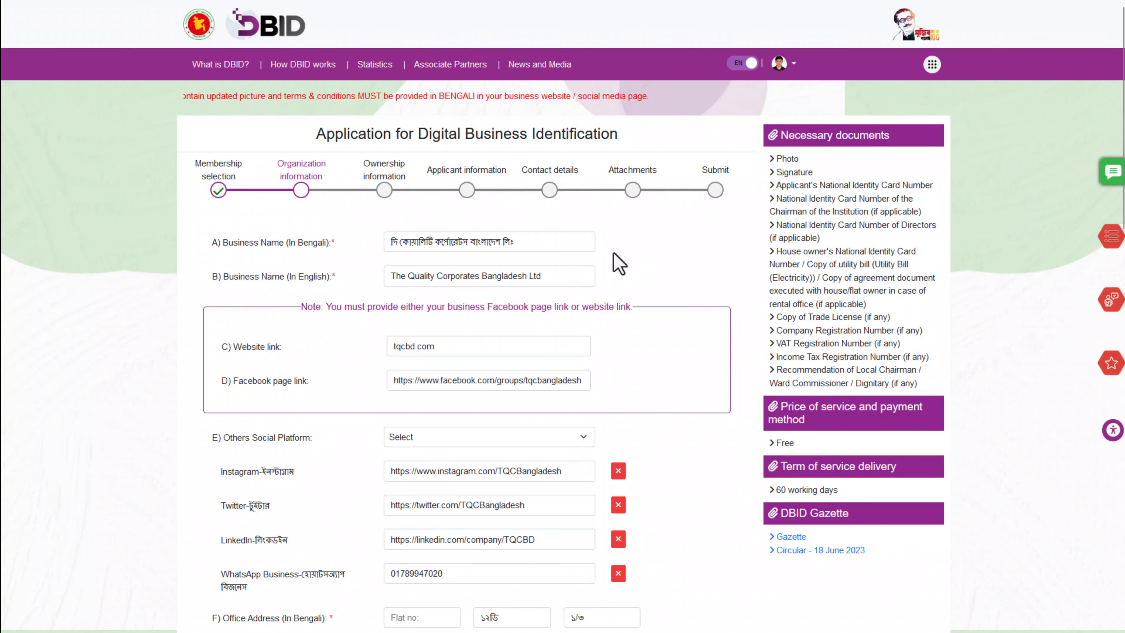
scroll(643, 270, down, 1)
scroll(644, 270, down, 1)
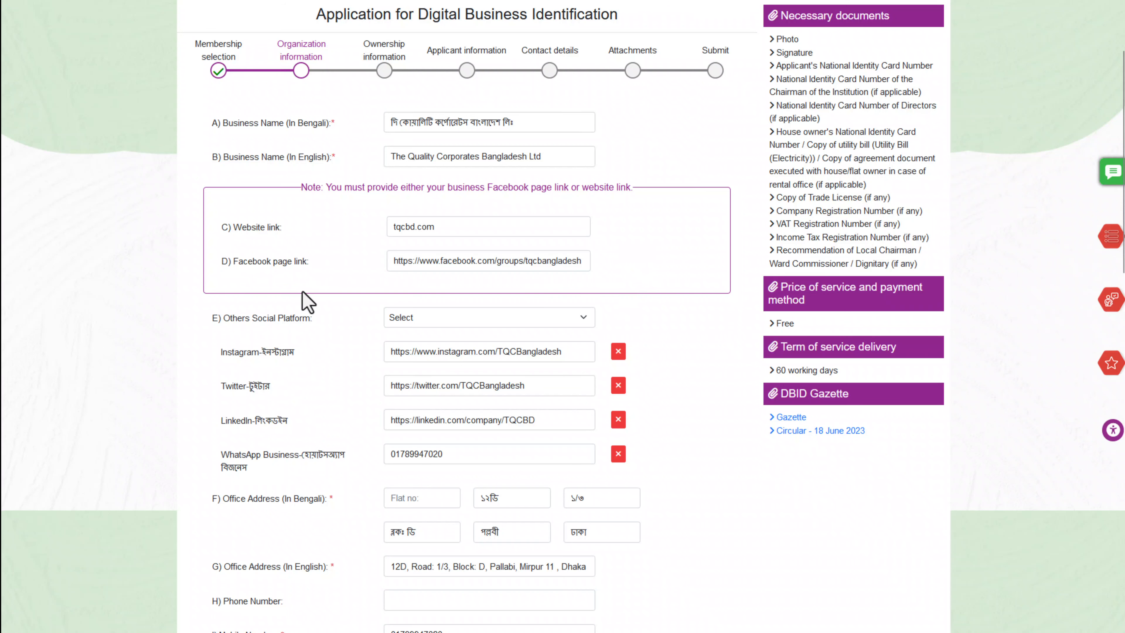
scroll(231, 366, down, 2)
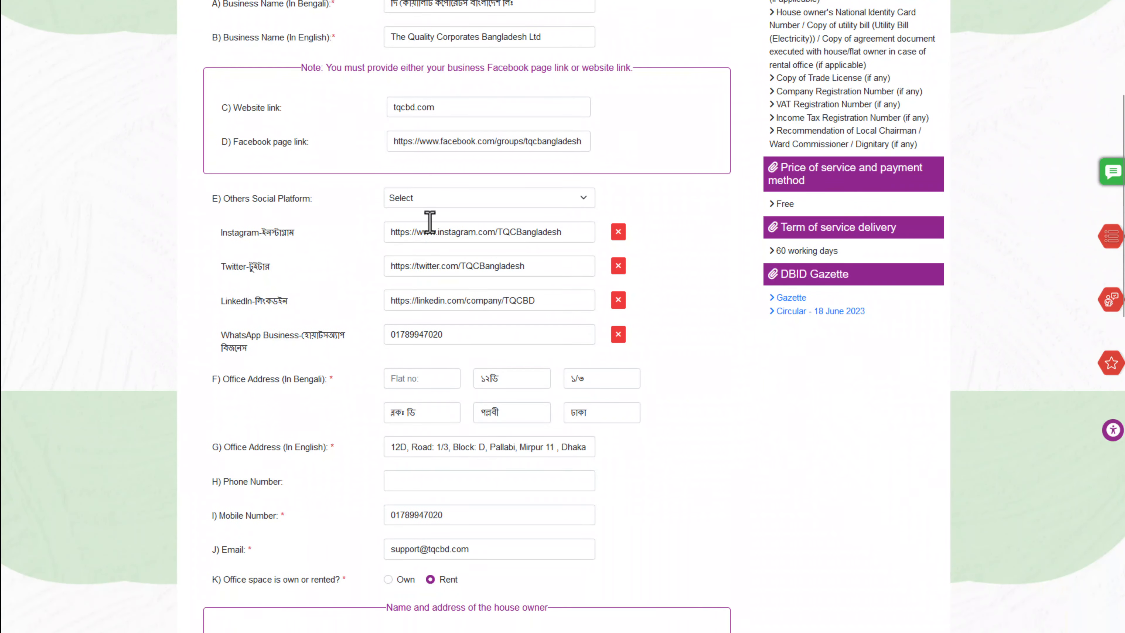
click(435, 200)
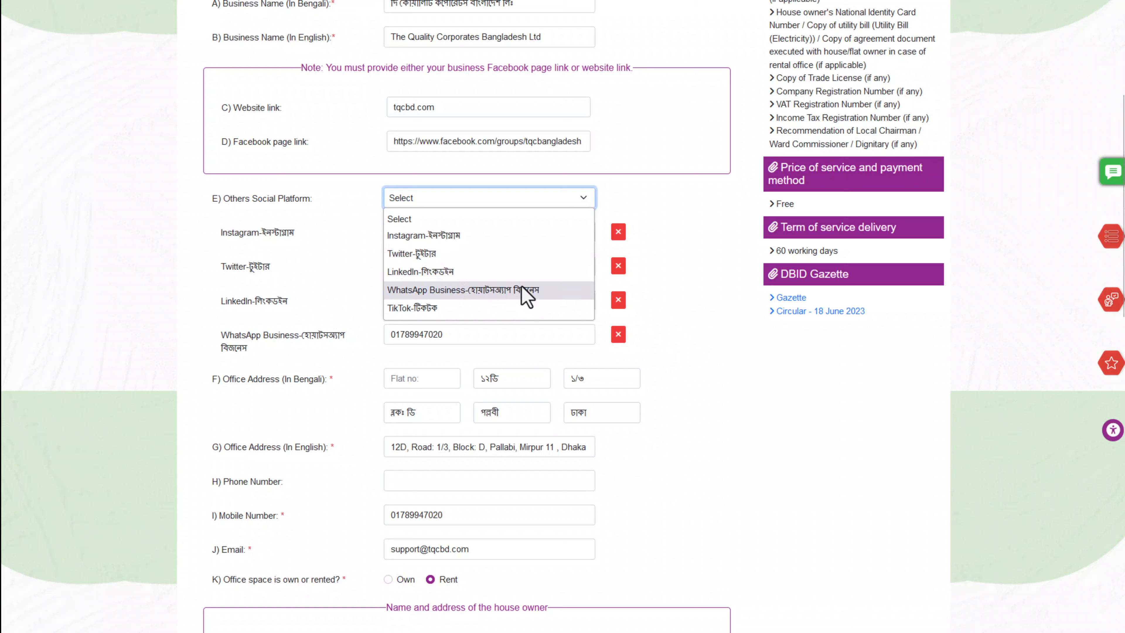
click(124, 273)
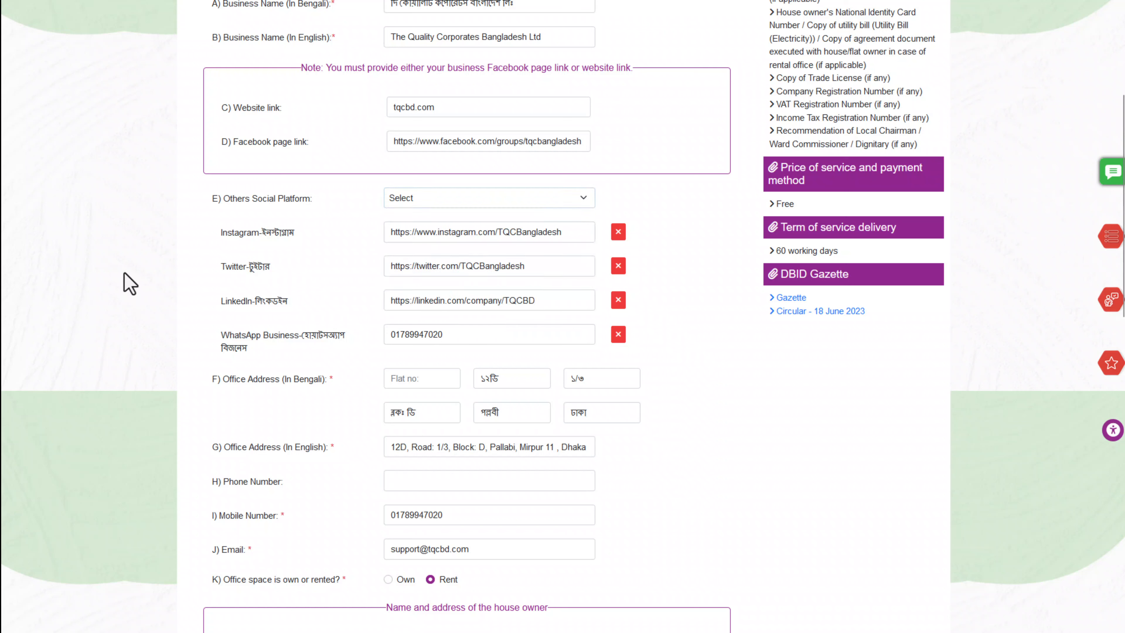
click(430, 203)
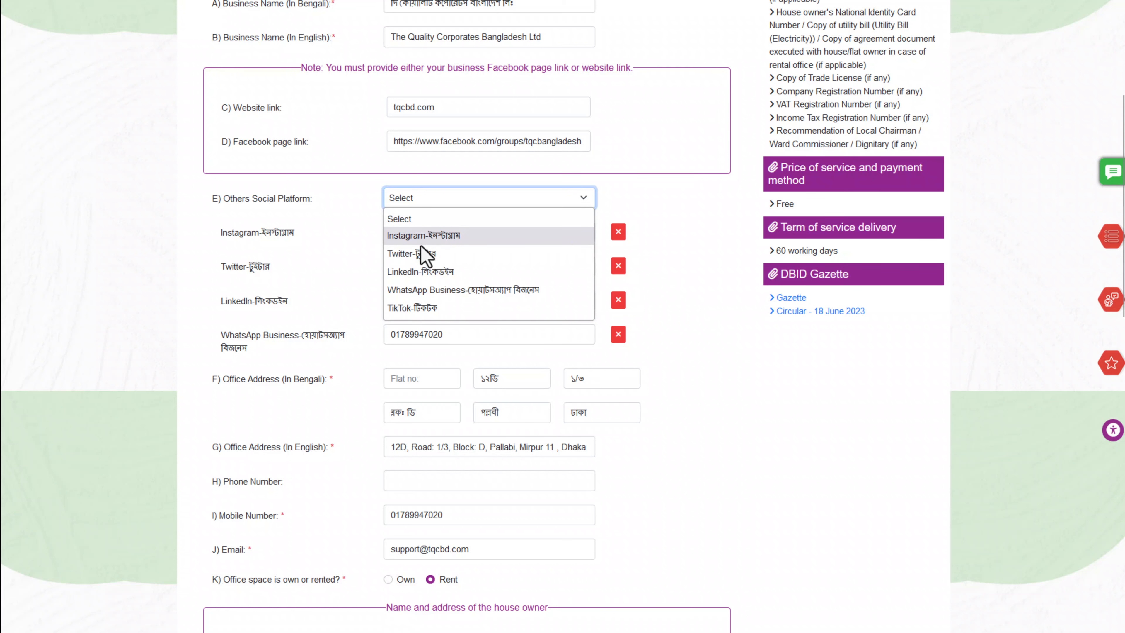
click(184, 284)
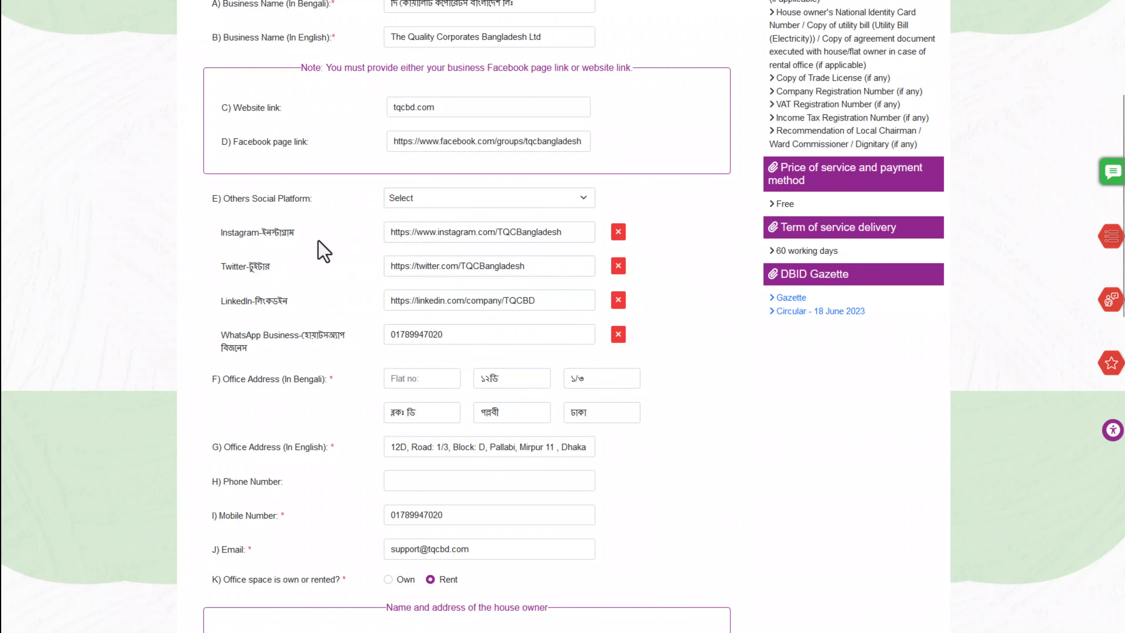
scroll(230, 263, down, 3)
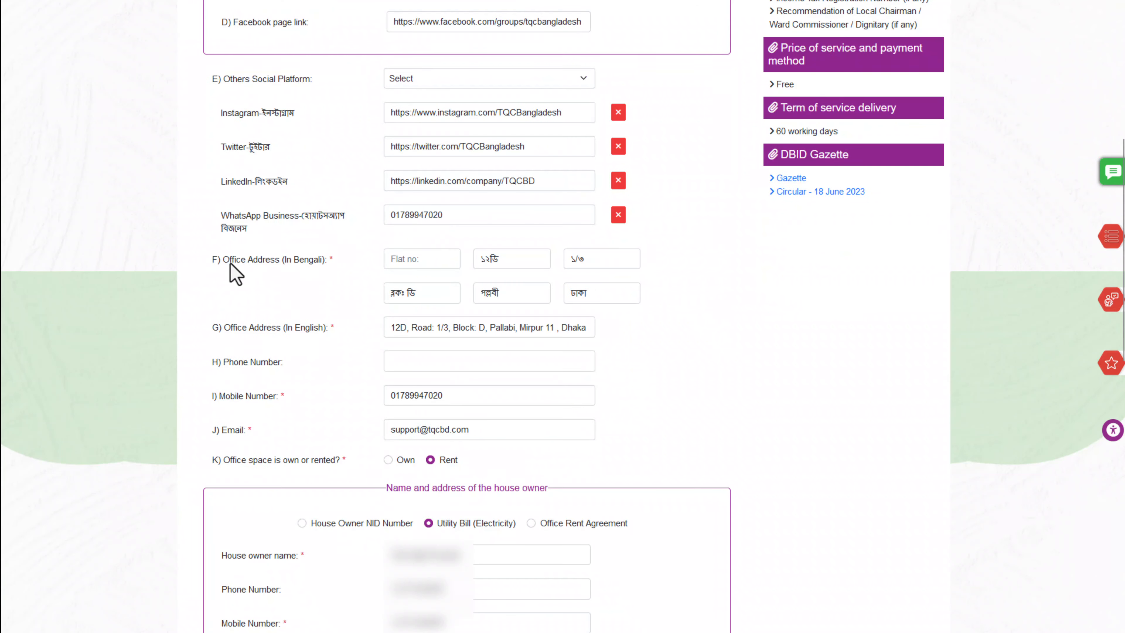
triple_click(230, 262)
click(249, 266)
scroll(697, 252, down, 3)
triple_click(255, 207)
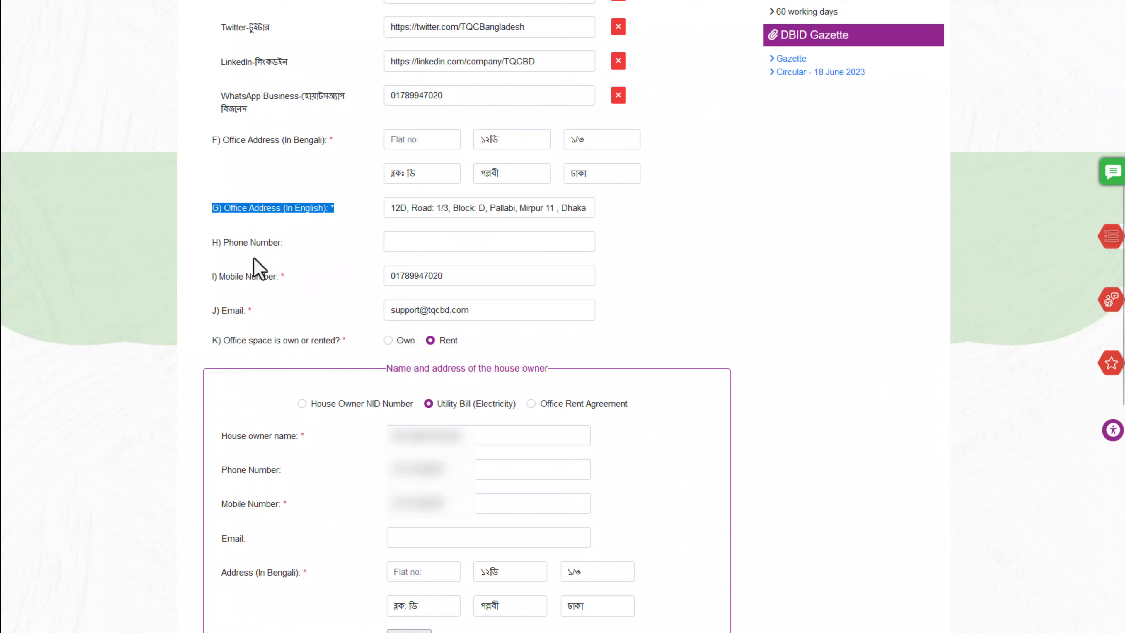
triple_click(246, 243)
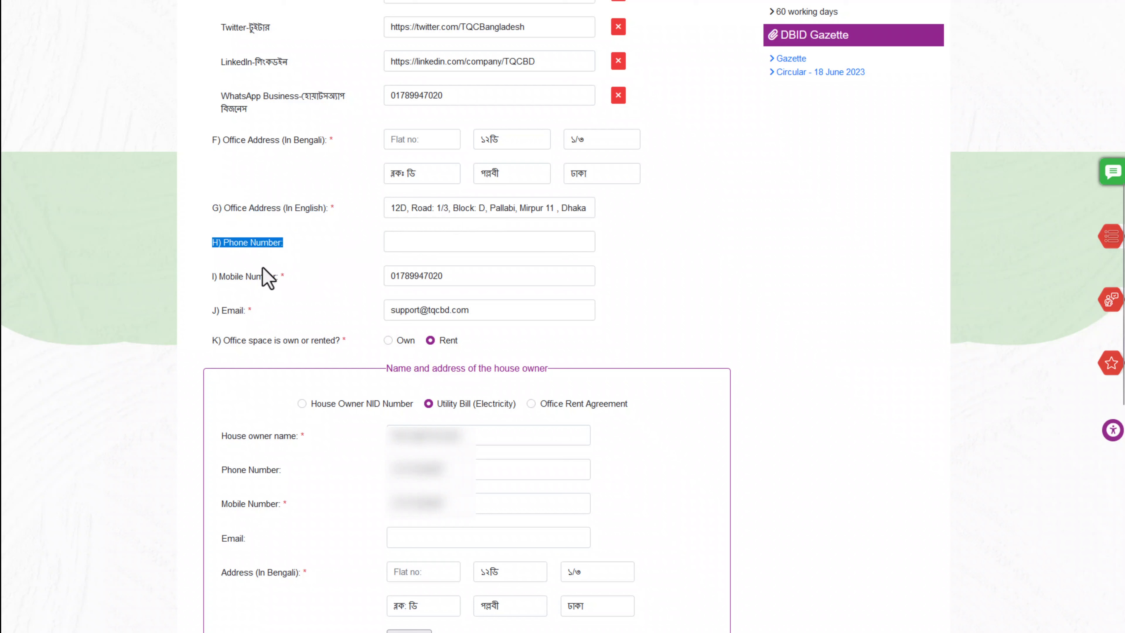
click(255, 277)
triple_click(255, 277)
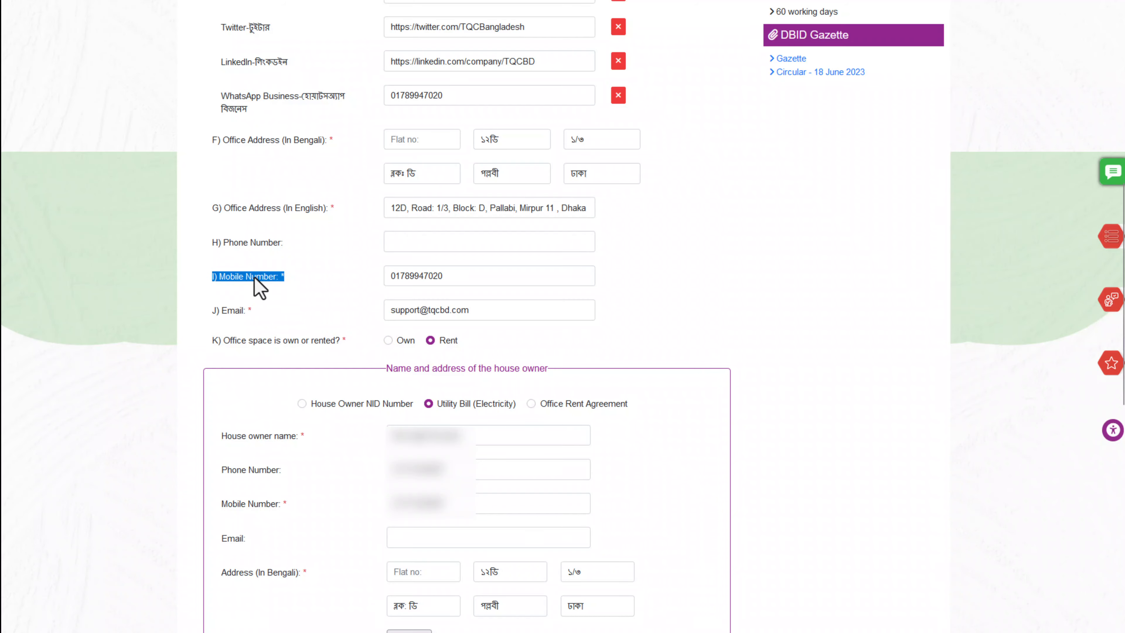
click(449, 278)
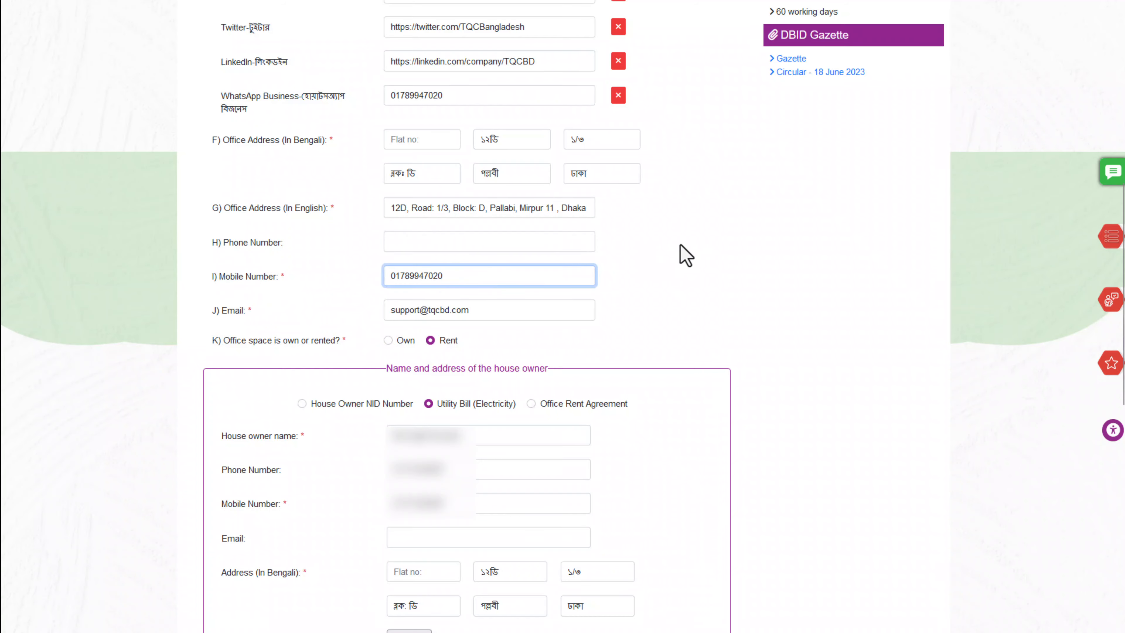
scroll(679, 253, down, 3)
click(240, 205)
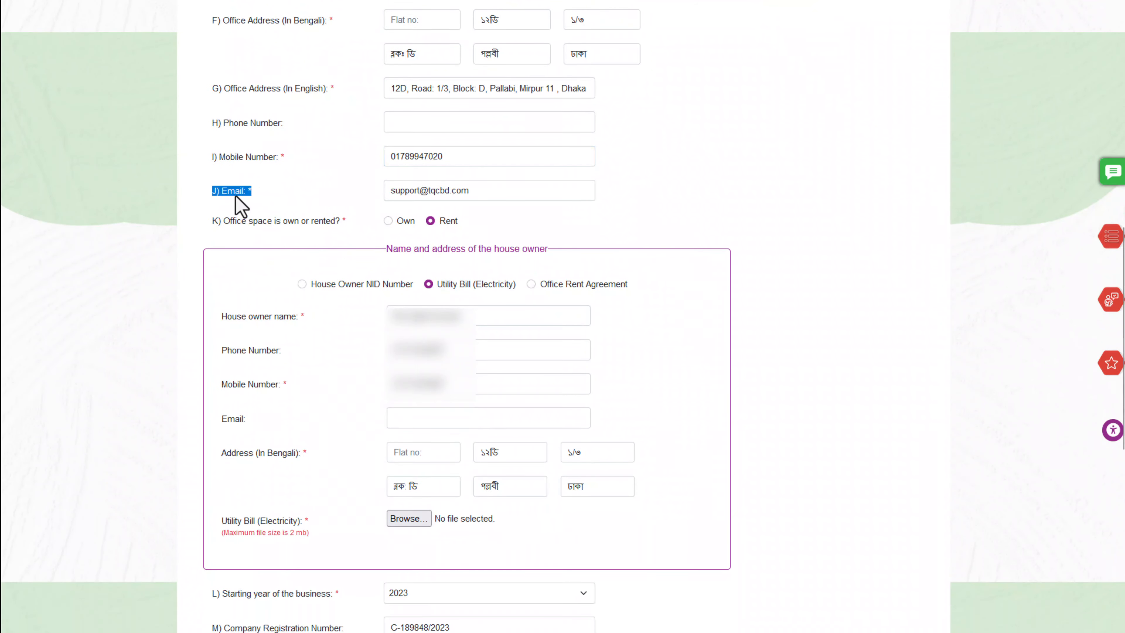
click(240, 206)
click(480, 191)
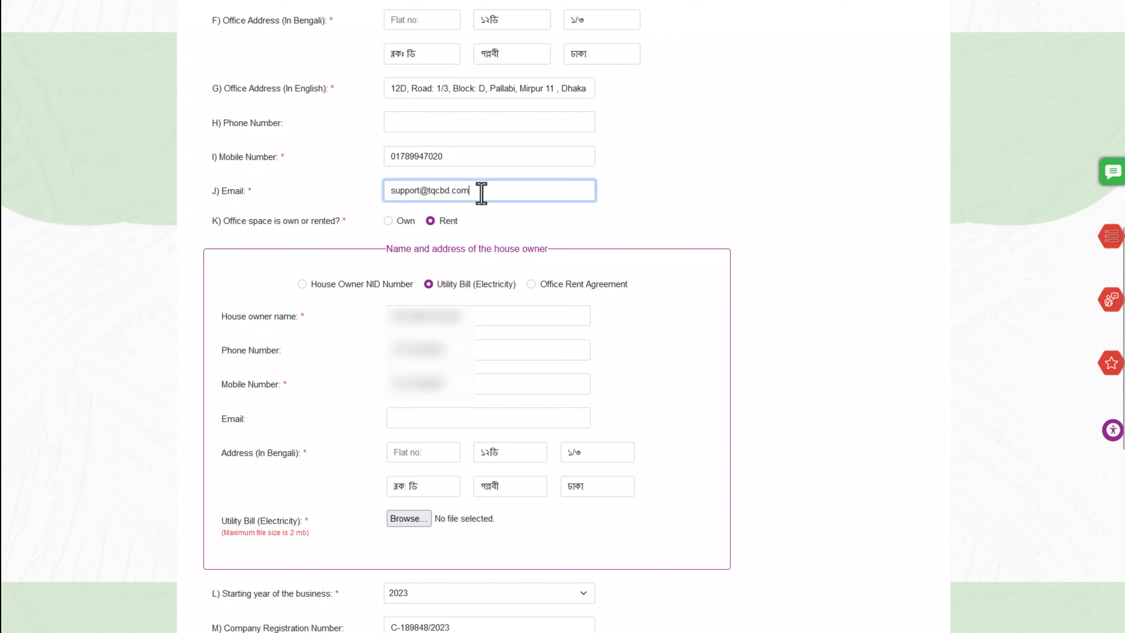
click(623, 199)
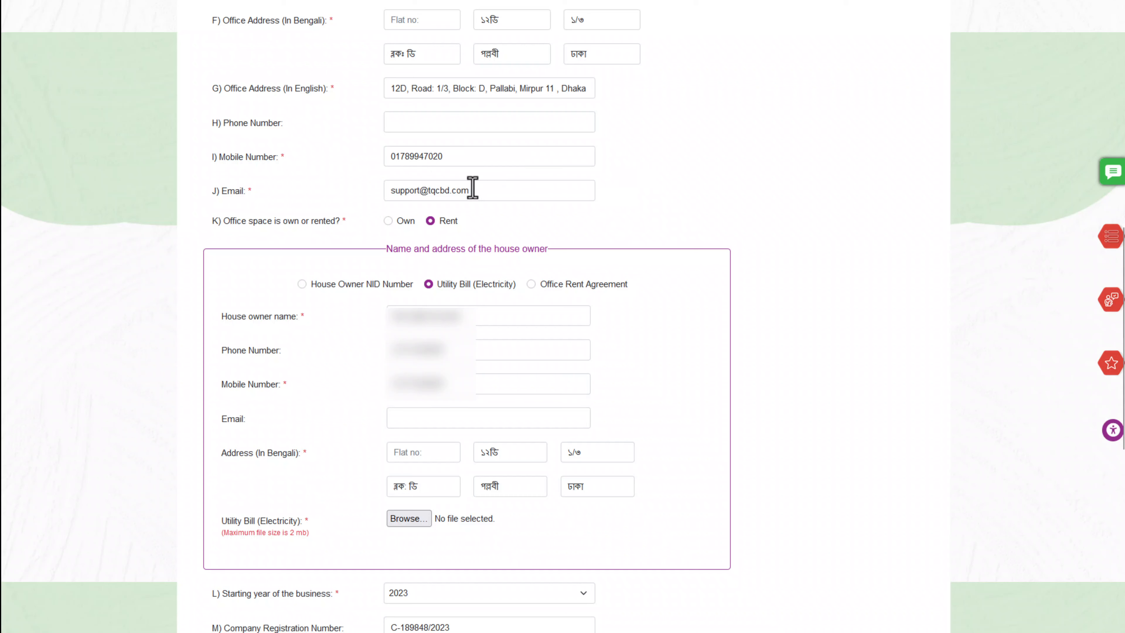
triple_click(251, 222)
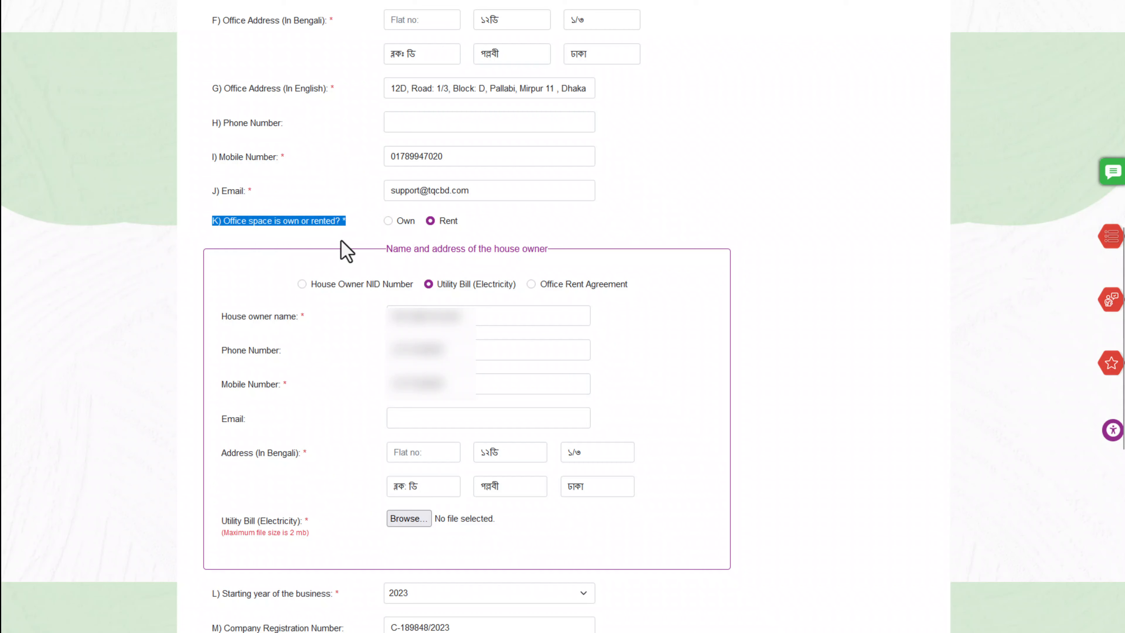
click(193, 228)
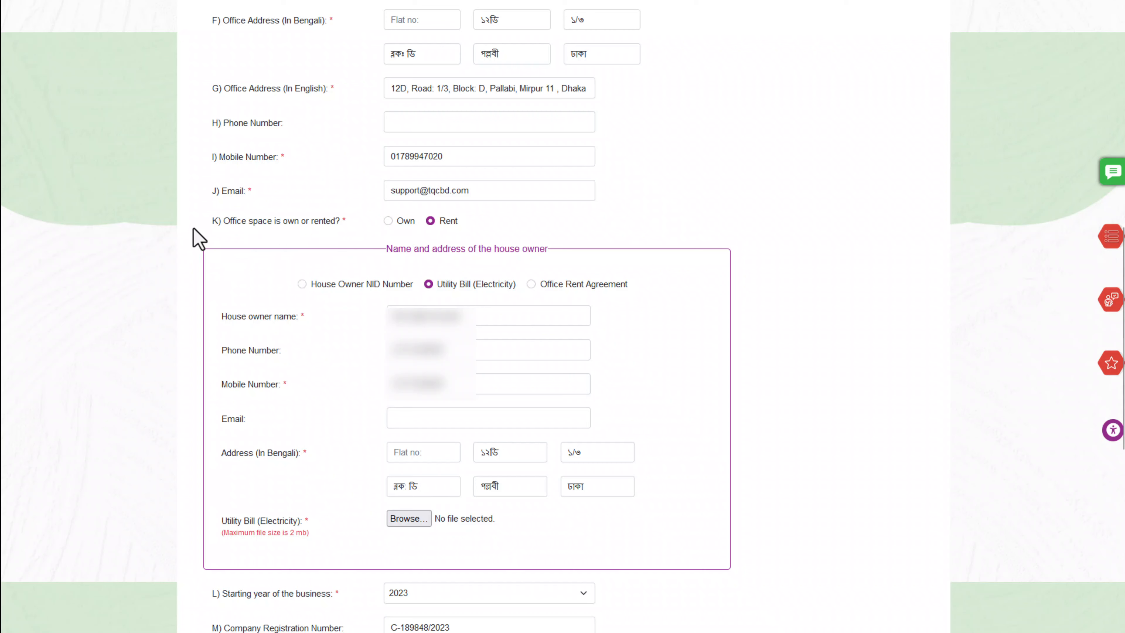
Try the Rent/Own and utility-bill/rent-agreement options, finally setting office space to Own
click(388, 221)
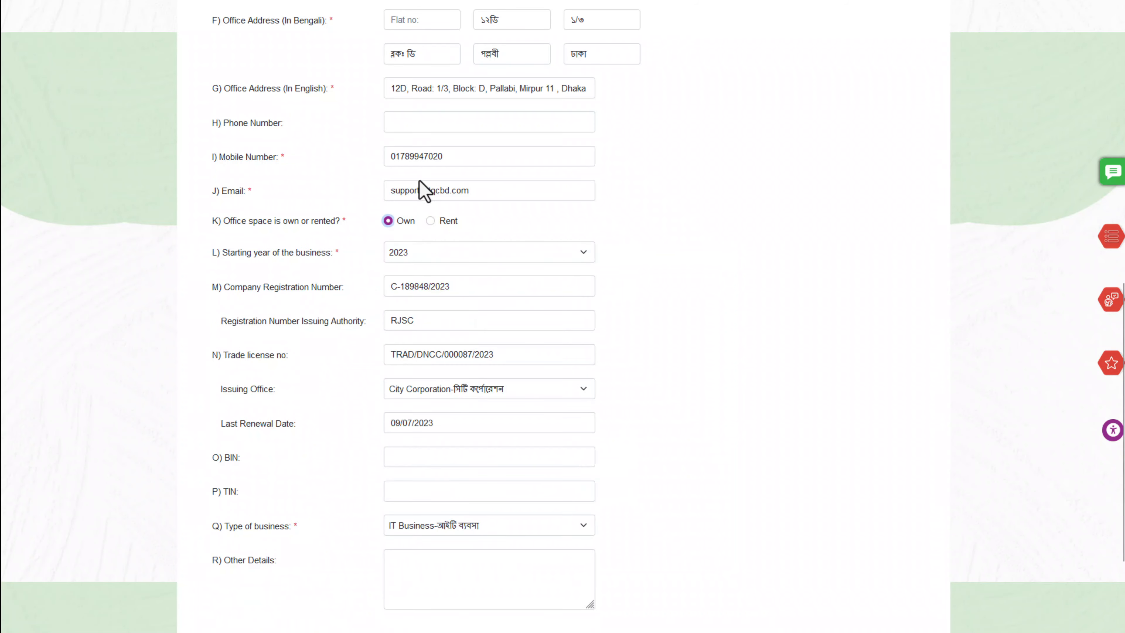
scroll(425, 182, down, 1)
click(430, 161)
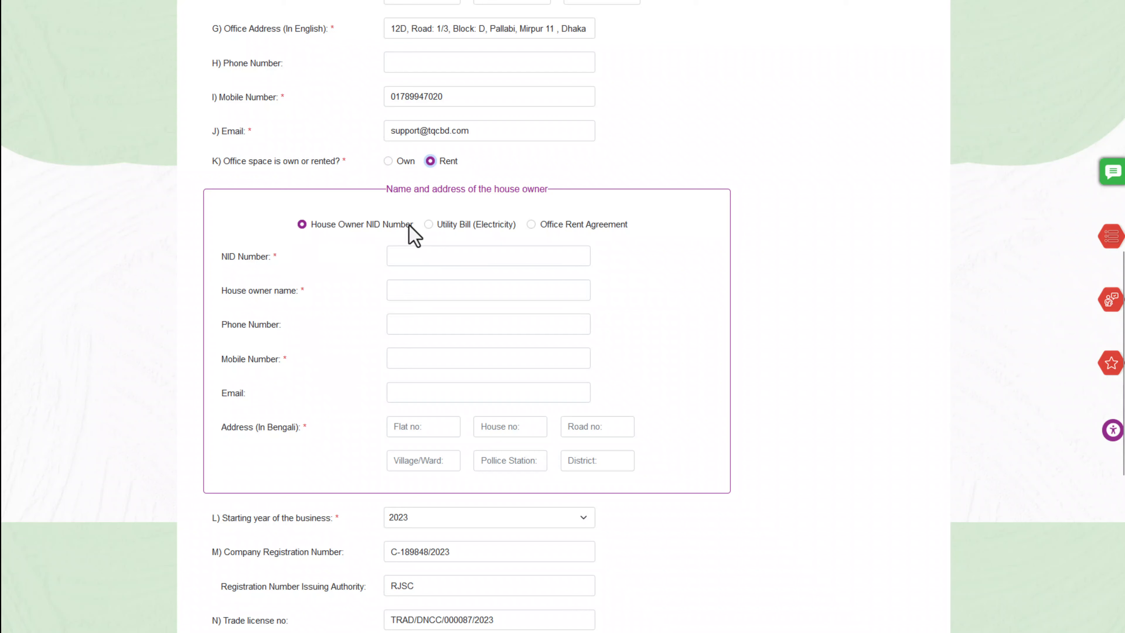
drag(447, 226, 515, 227)
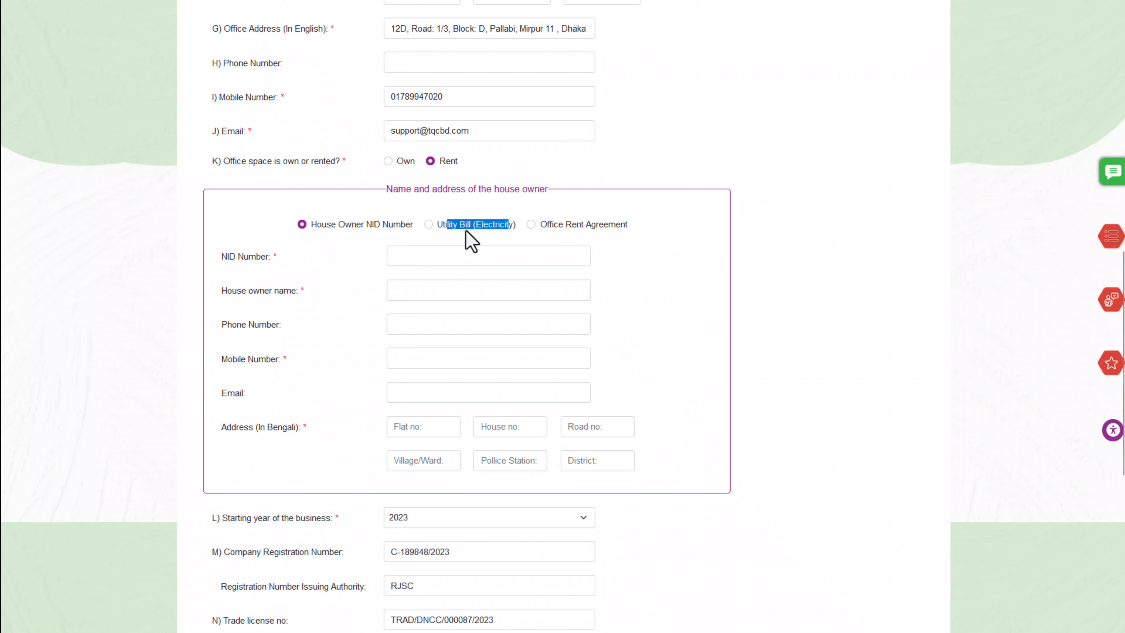
click(428, 225)
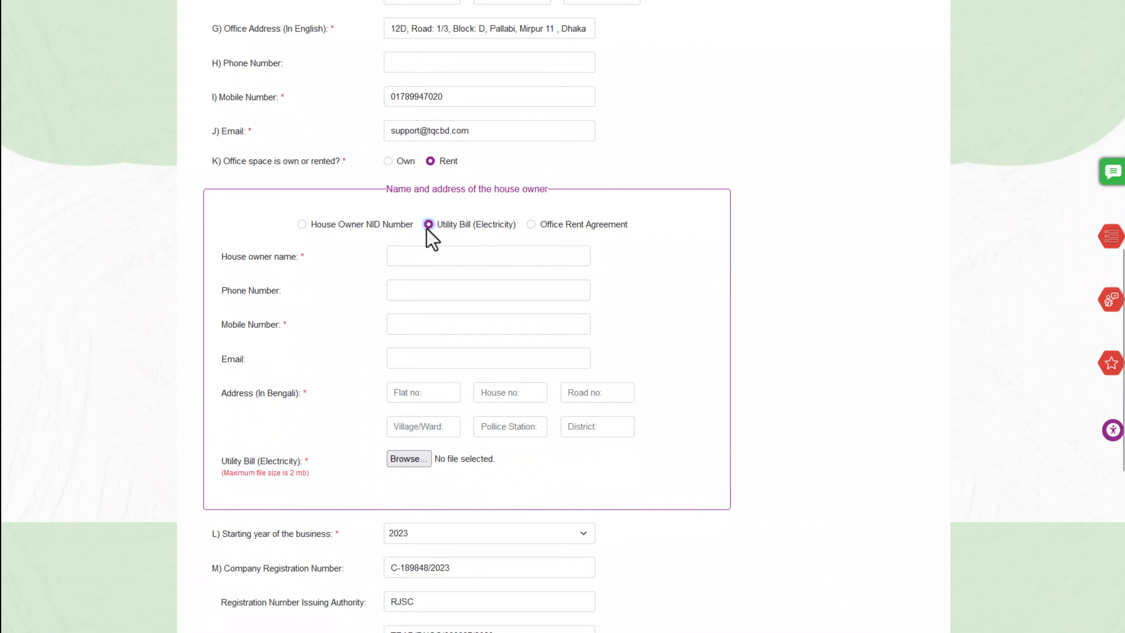
click(556, 225)
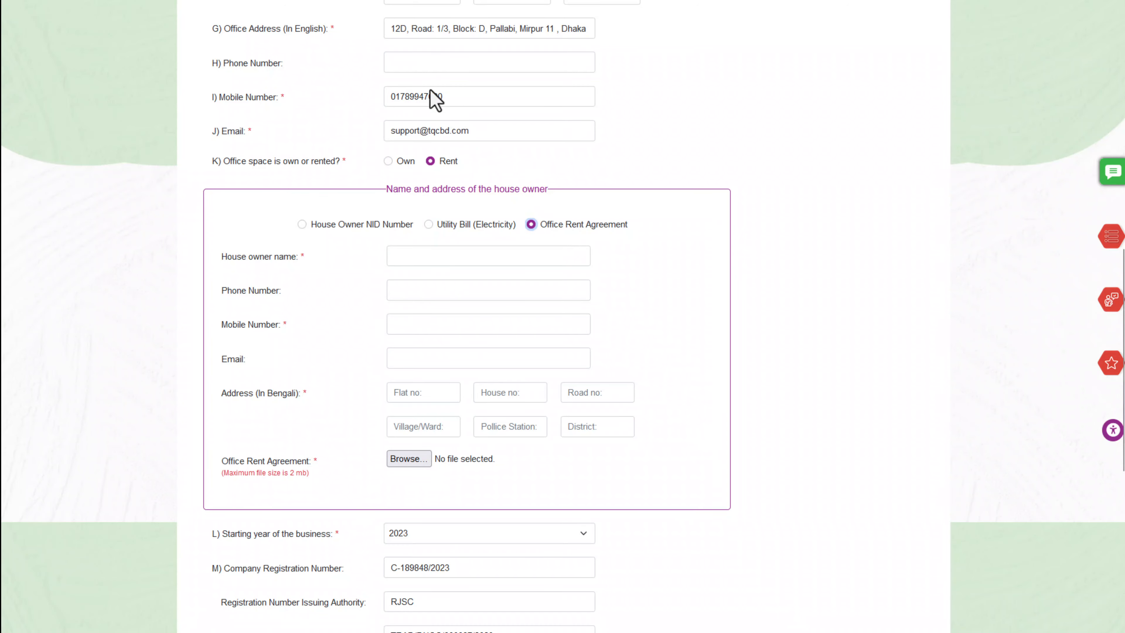
scroll(429, 95, down, 3)
click(429, 105)
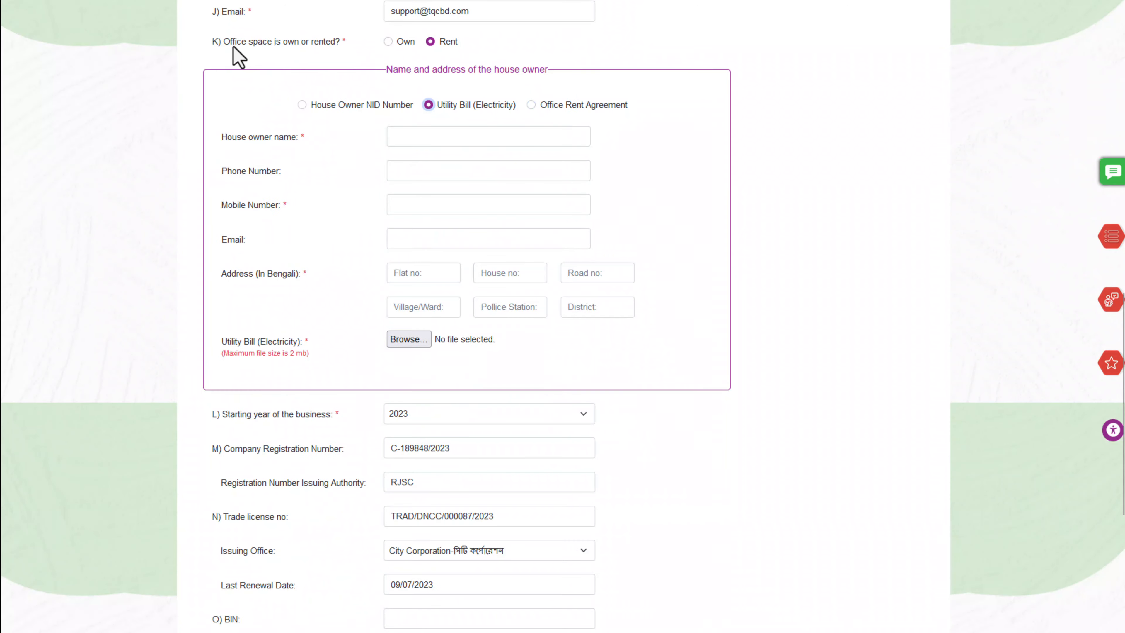
click(389, 42)
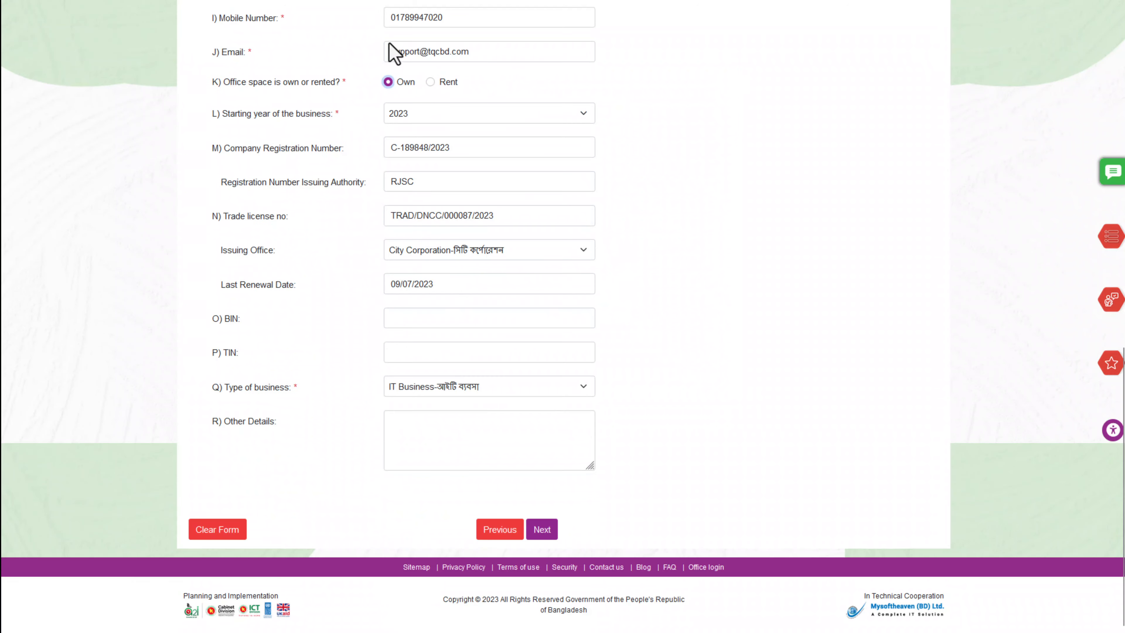
scroll(413, 196, up, 3)
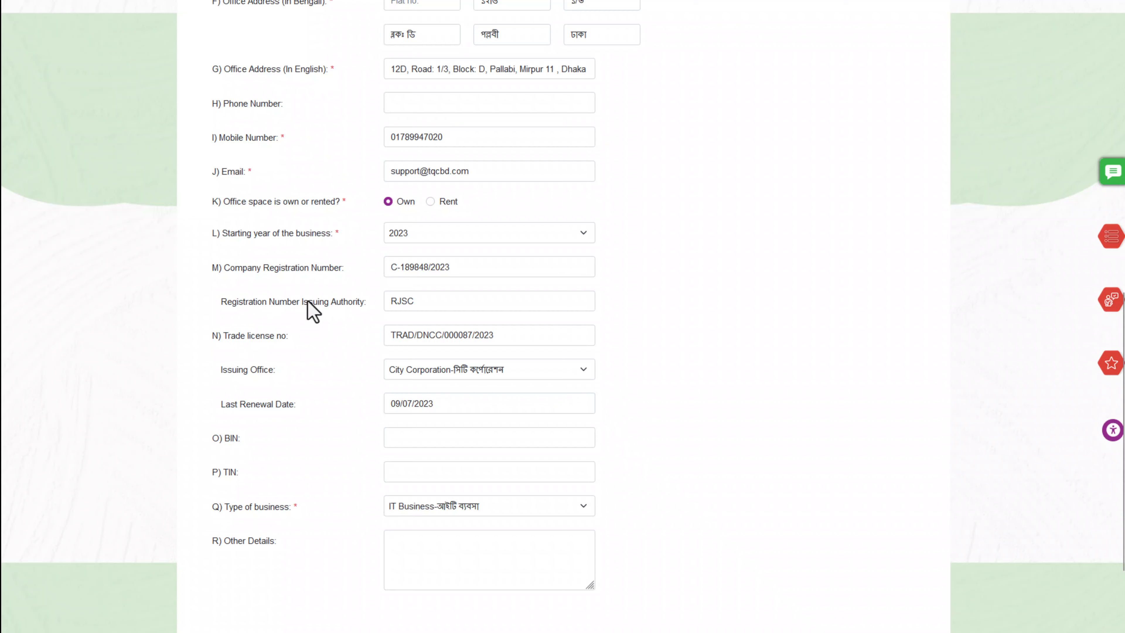
click(423, 303)
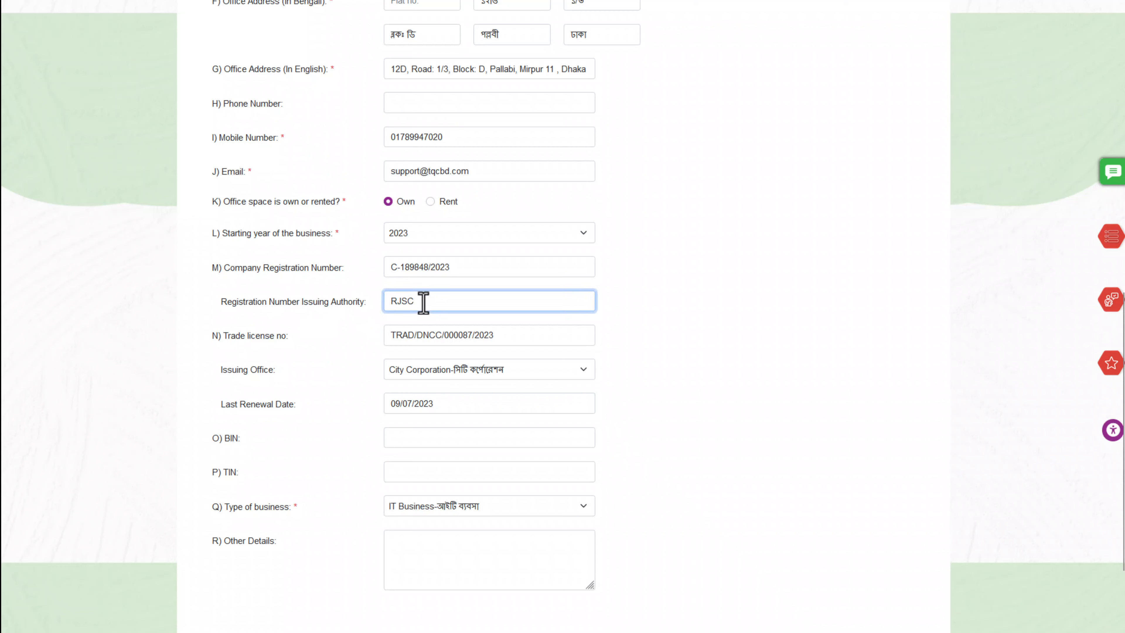
drag(226, 336, 305, 337)
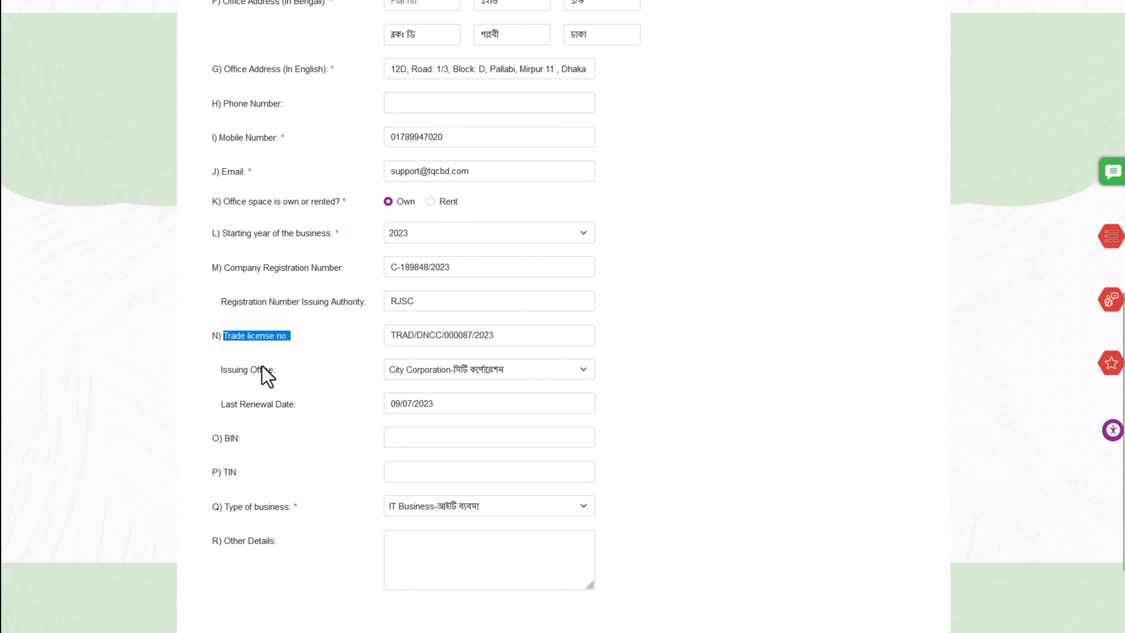
drag(221, 371, 294, 372)
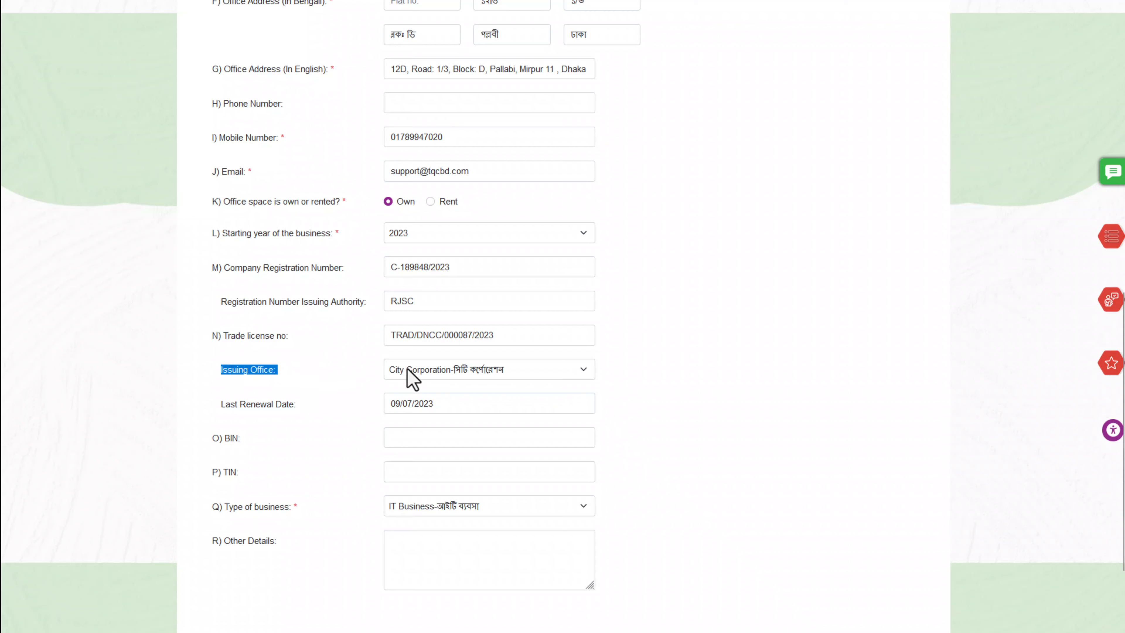
drag(223, 409, 314, 411)
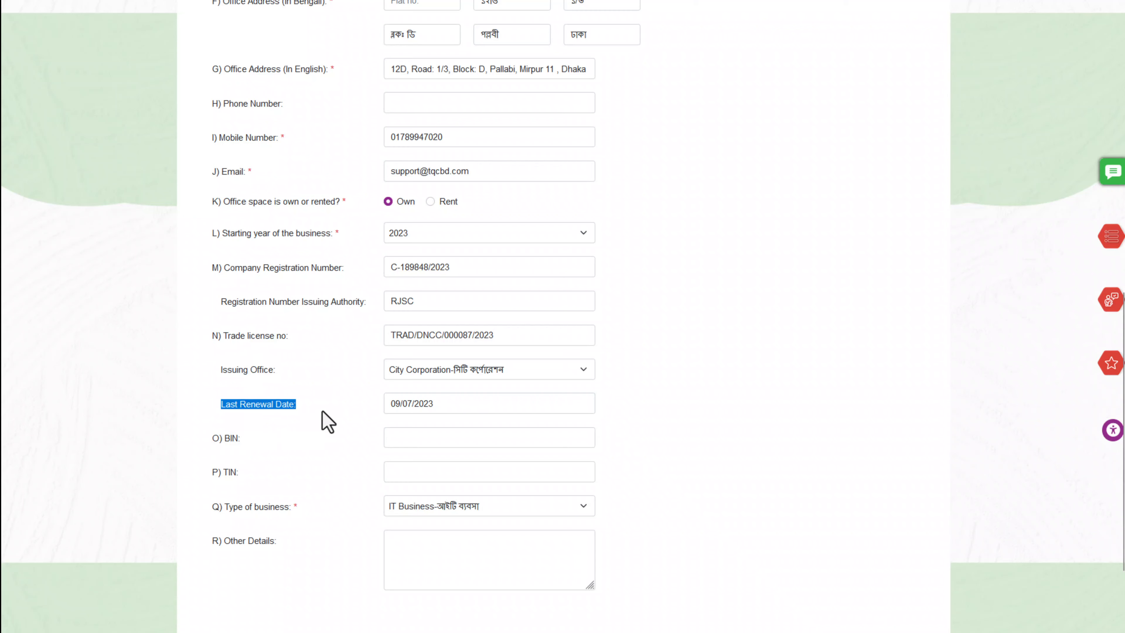
click(453, 402)
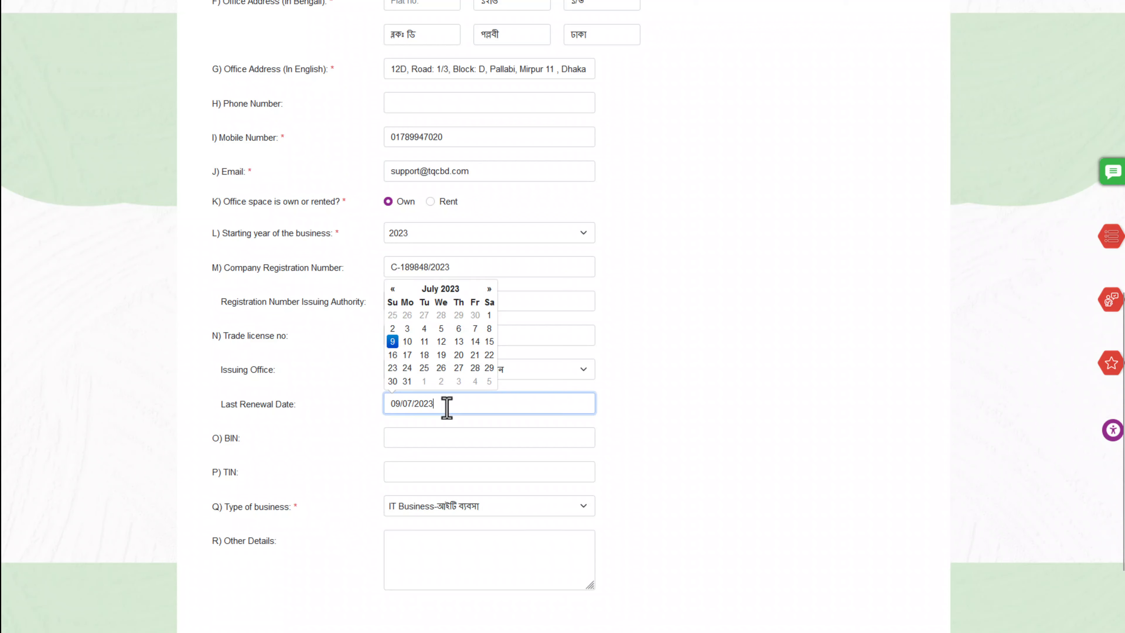
click(682, 287)
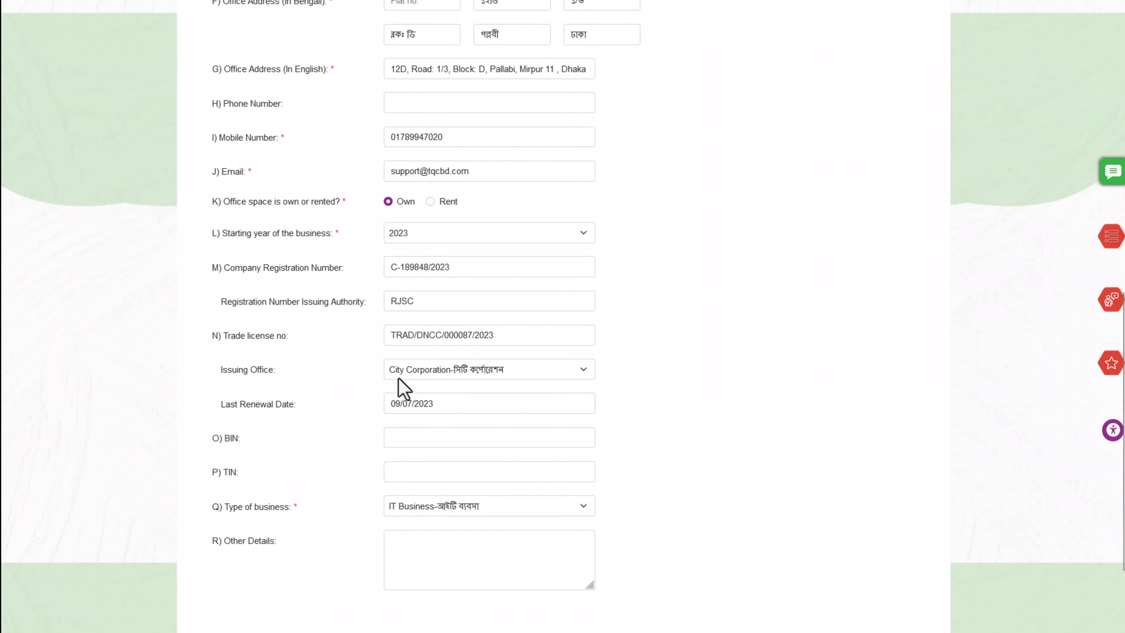
drag(500, 335, 385, 335)
click(648, 294)
click(443, 407)
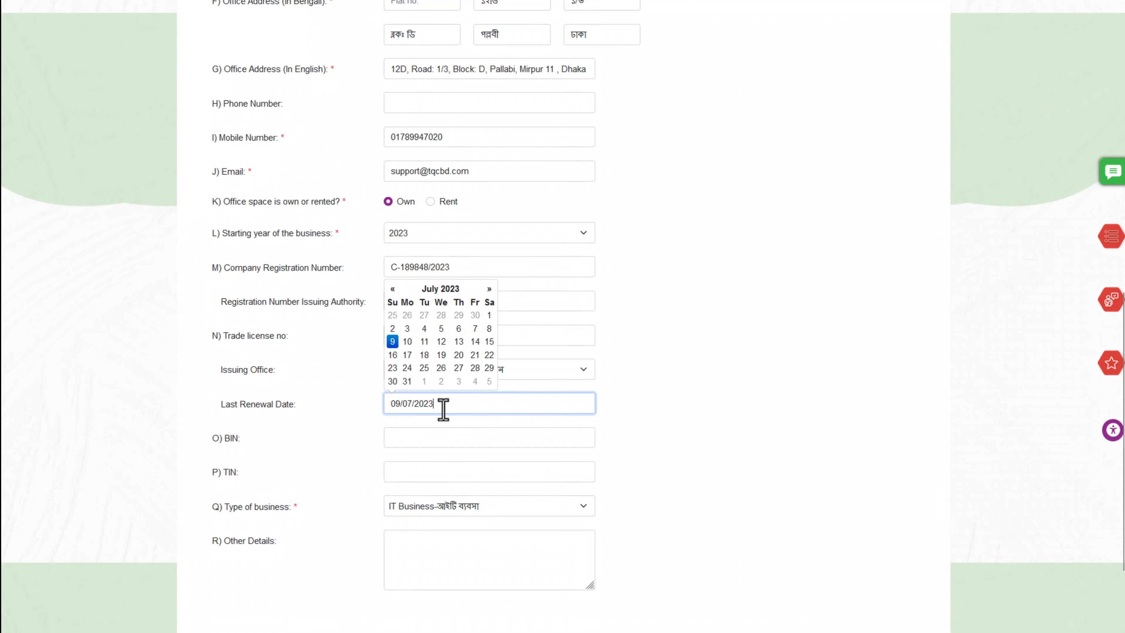
drag(443, 409, 359, 396)
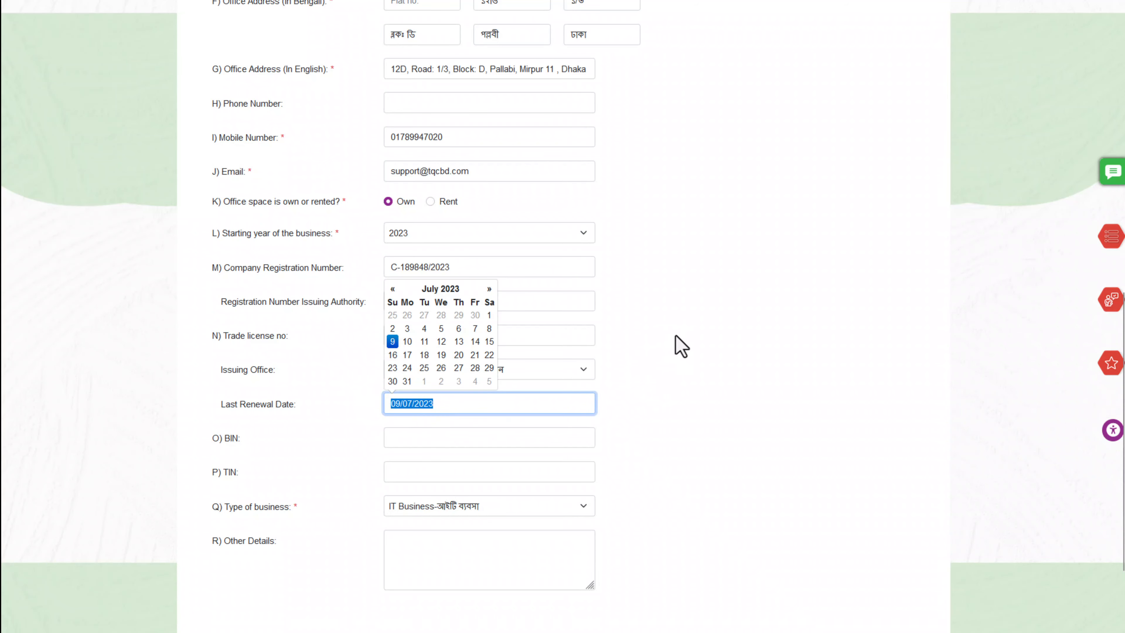
Dismiss the date calendar and leave the BIN field empty
scroll(691, 322, down, 2)
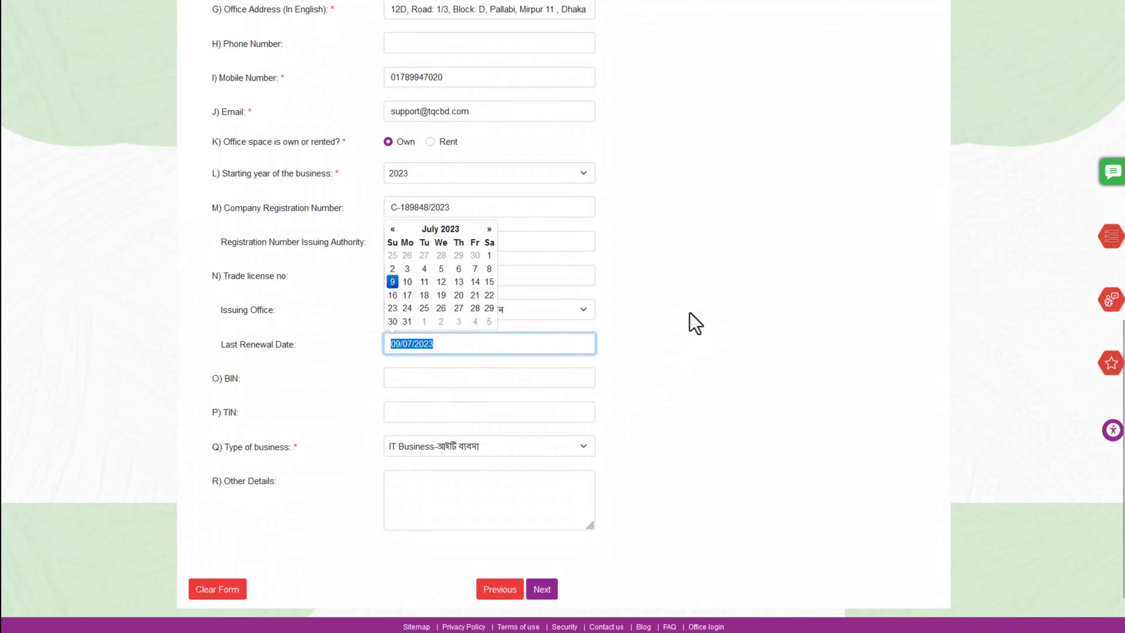
click(691, 322)
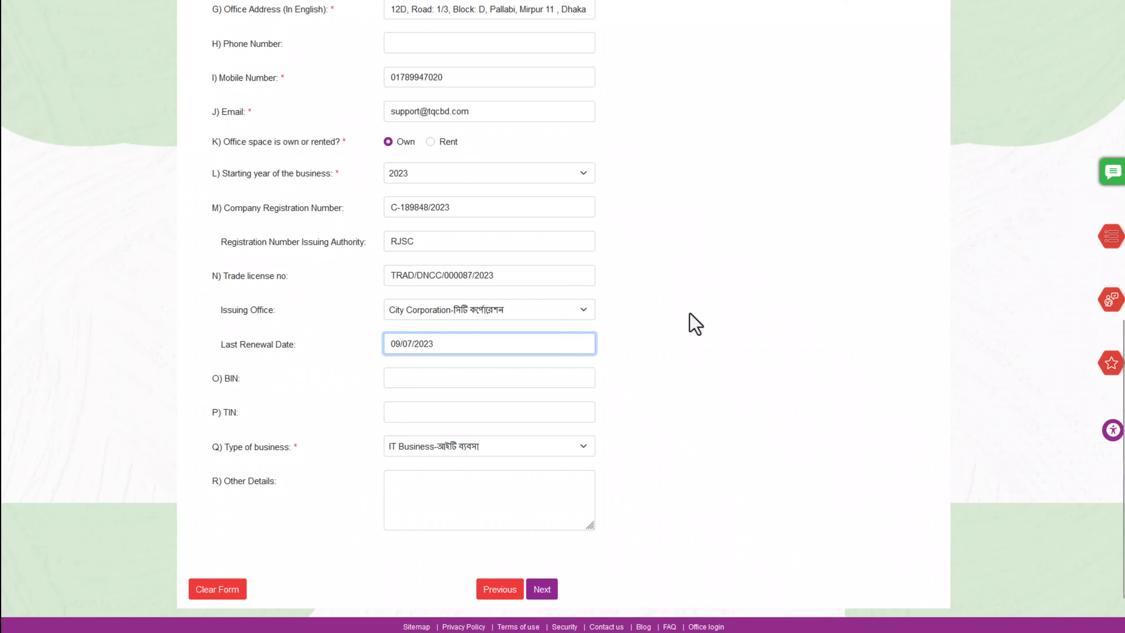
triple_click(233, 381)
click(254, 382)
click(416, 384)
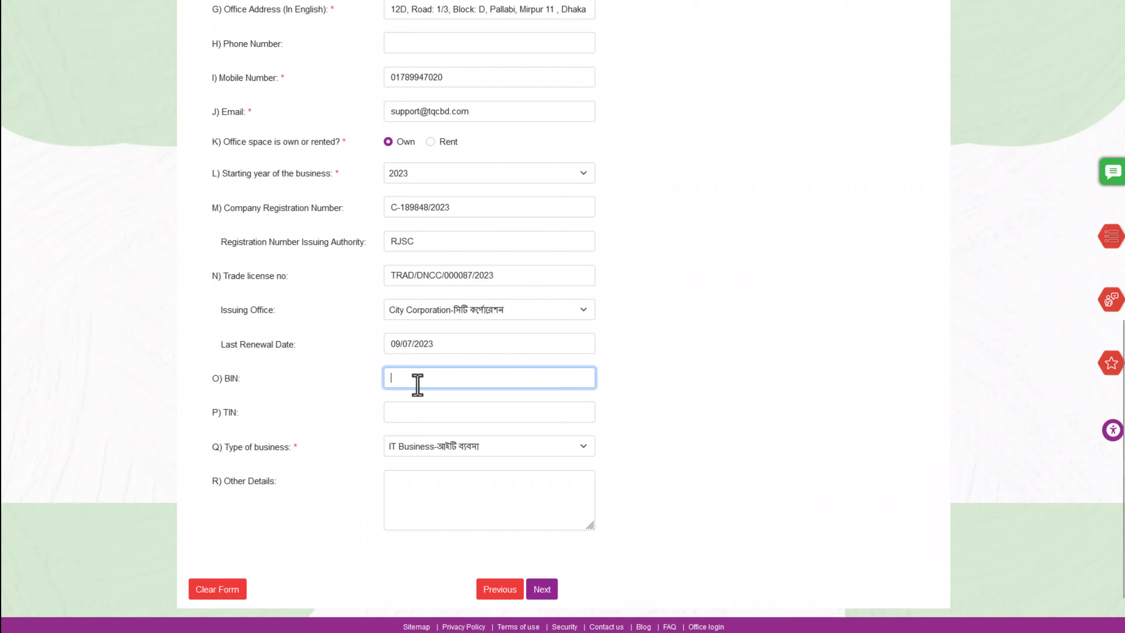
click(303, 373)
scroll(303, 373, down, 1)
Paste the business's TIN into the TIN field, which returns a server error
double_click(230, 347)
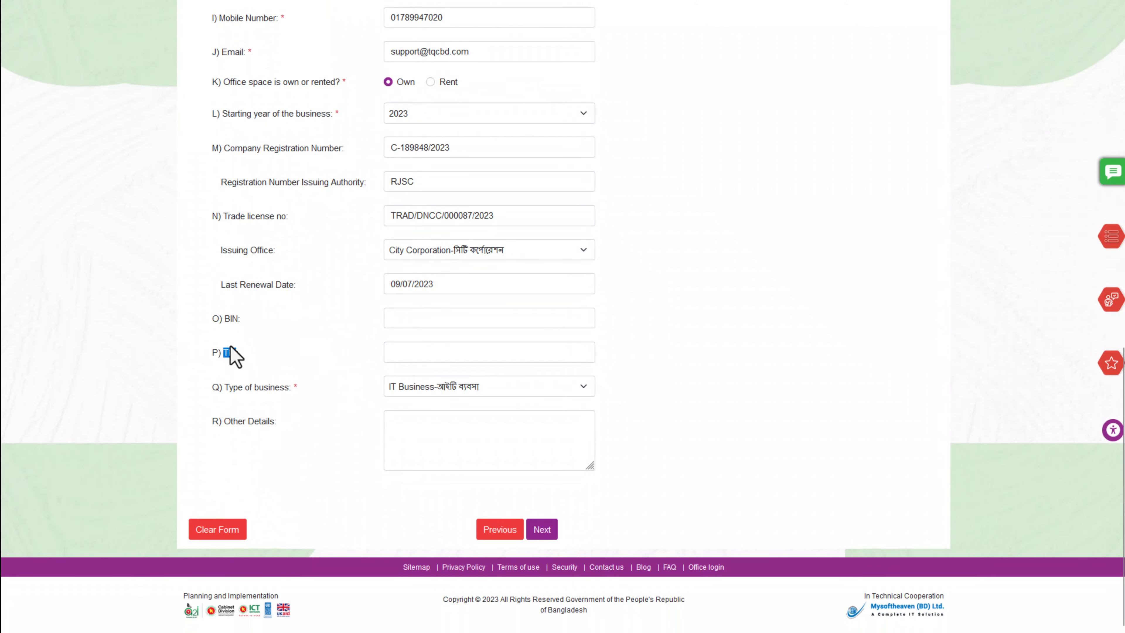
click(409, 352)
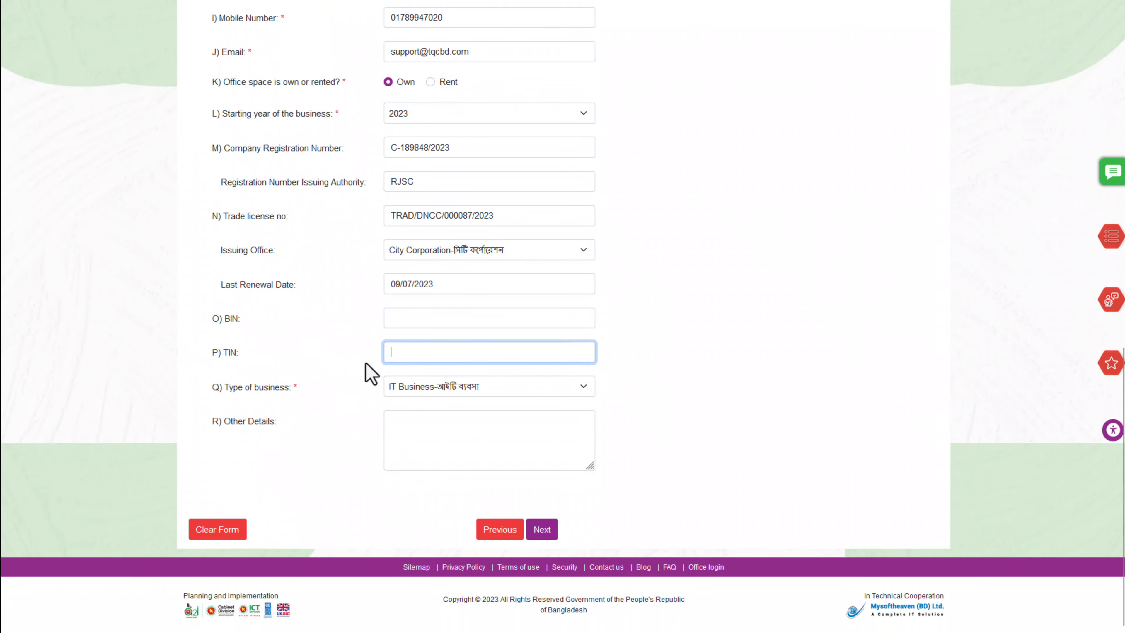
click(335, 353)
click(403, 349)
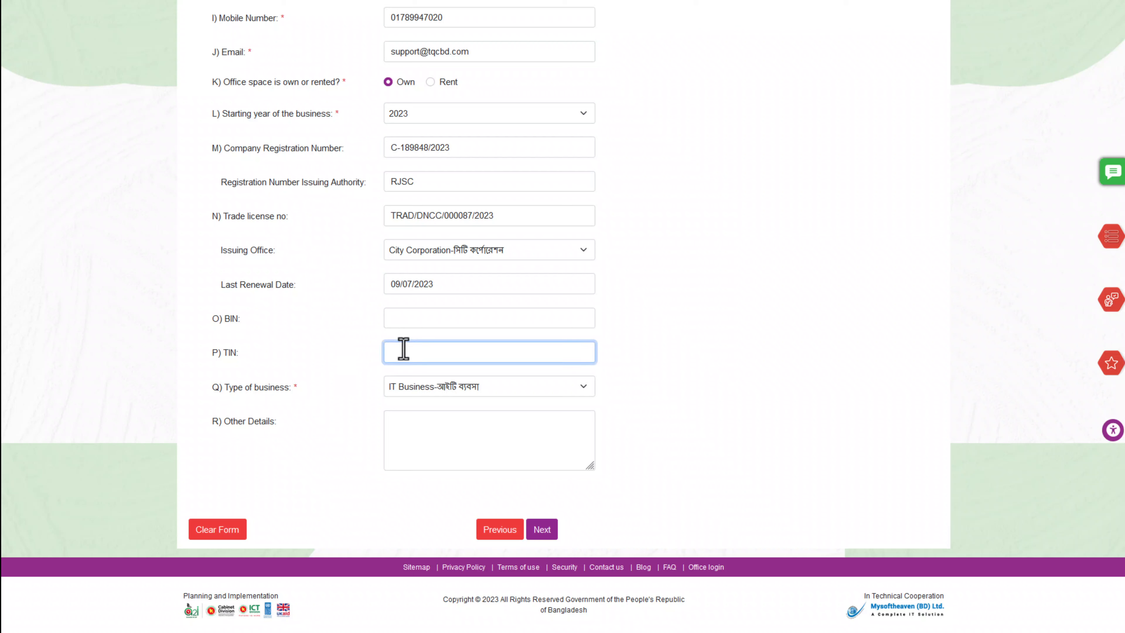
key(ctrl+v)
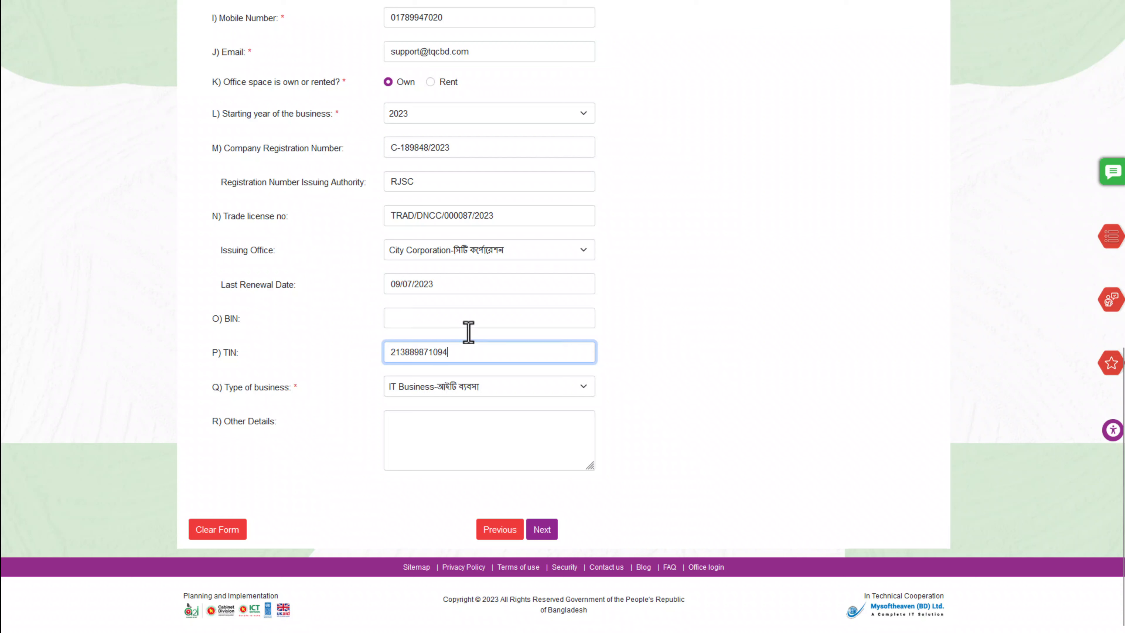
click(669, 362)
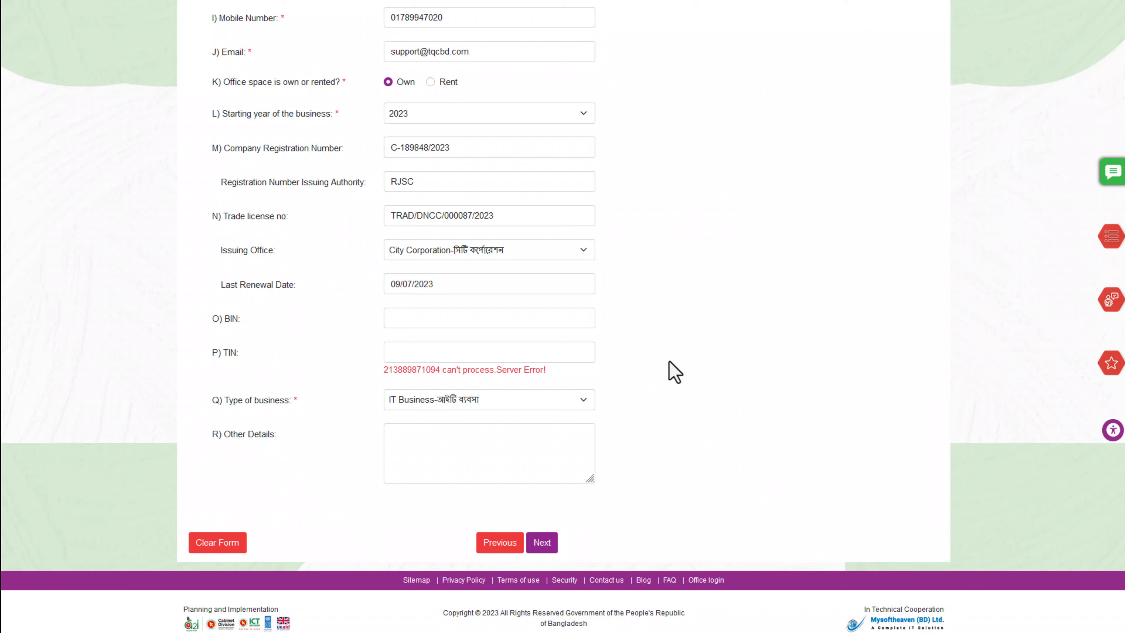
Confirm IT Business as the Type of business and advance to the ownership step
triple_click(251, 404)
click(271, 407)
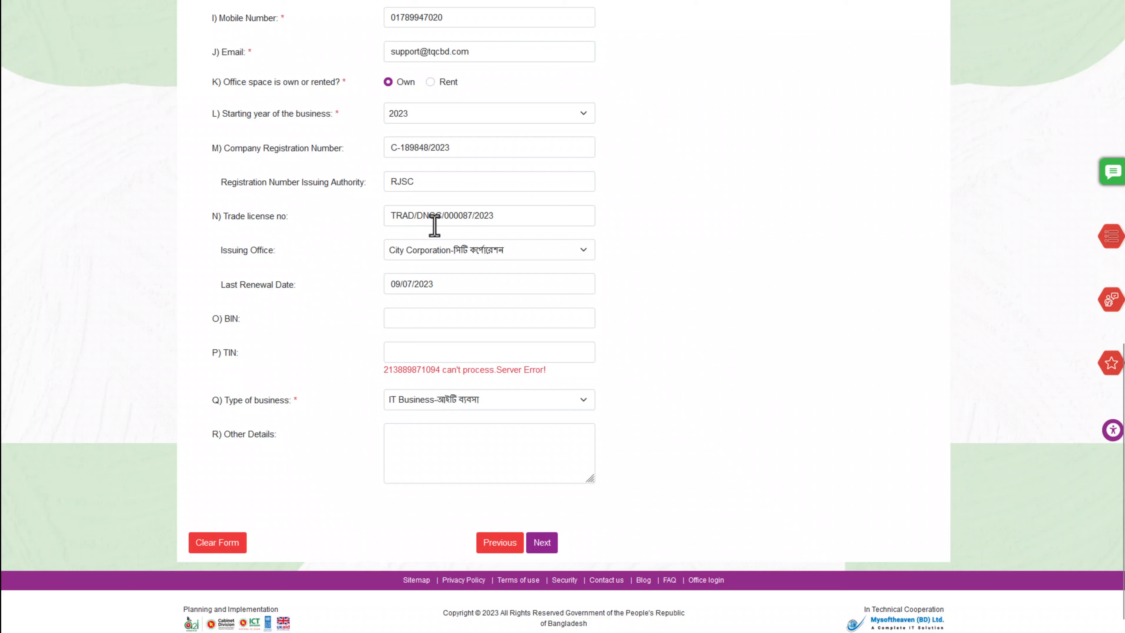
triple_click(452, 219)
click(502, 219)
drag(515, 217, 360, 211)
click(664, 242)
click(474, 400)
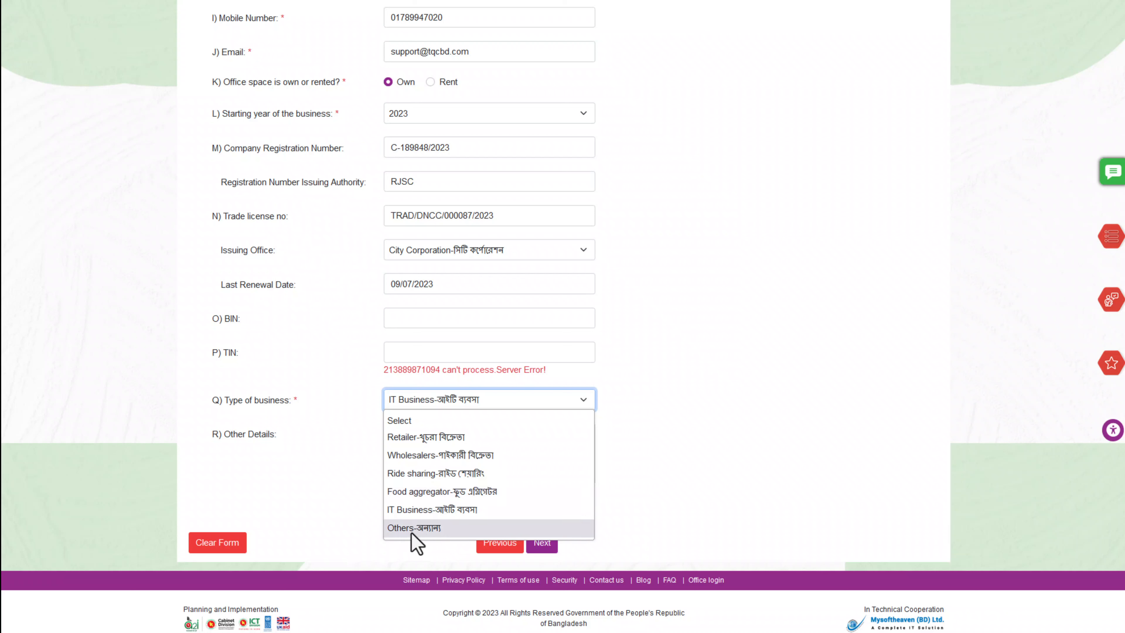
click(266, 394)
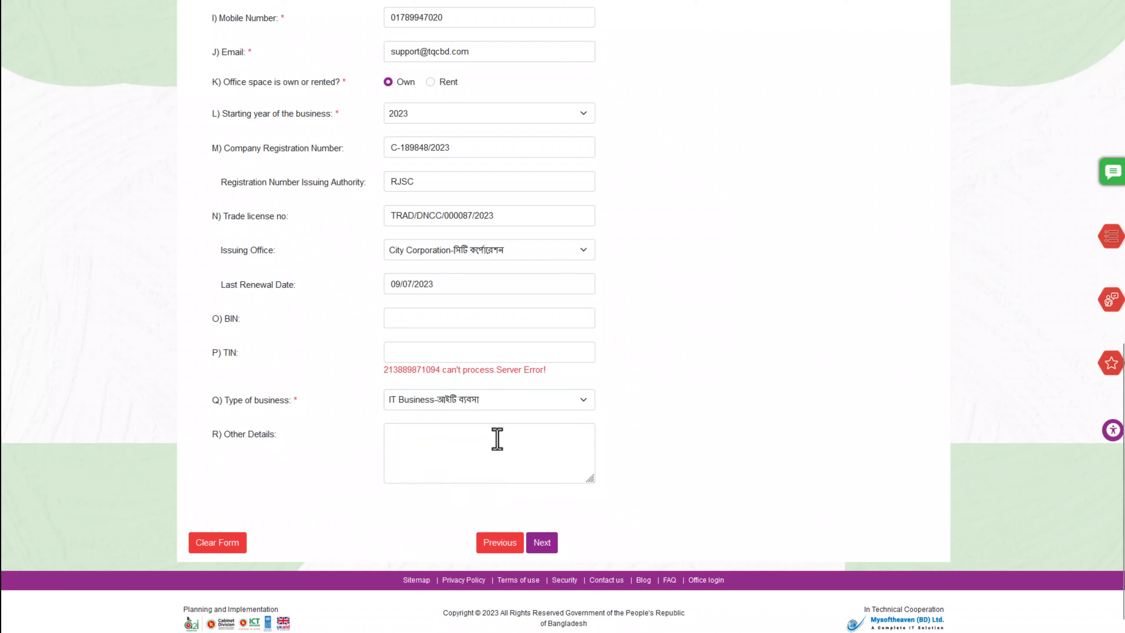
click(548, 542)
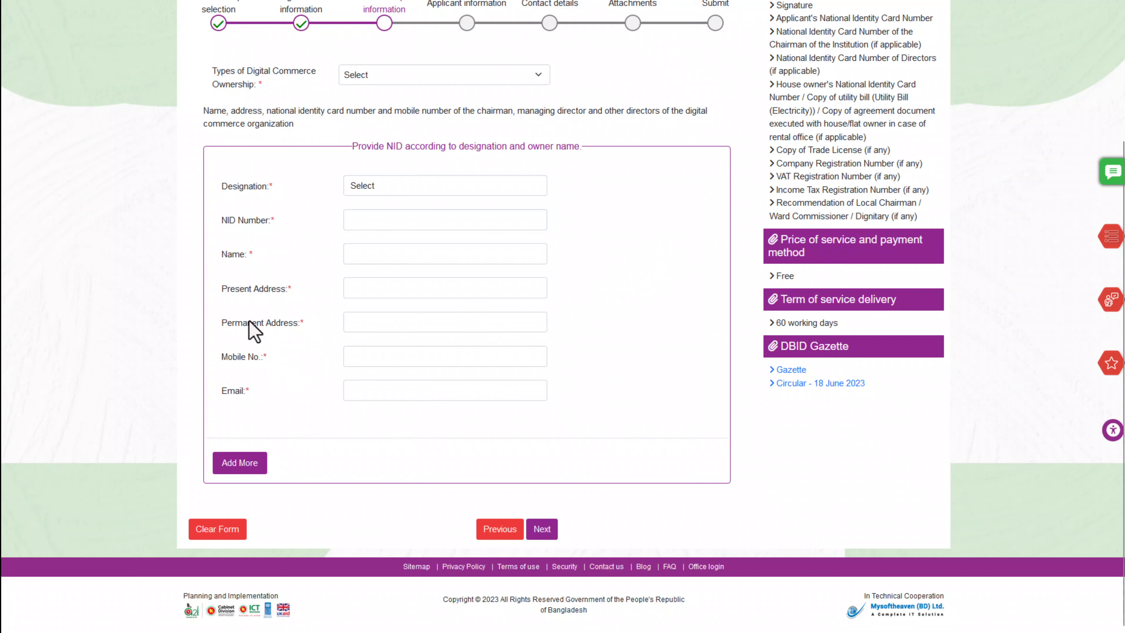
Set Types of Digital Commerce Ownership to Private Limited Company
scroll(253, 321, up, 2)
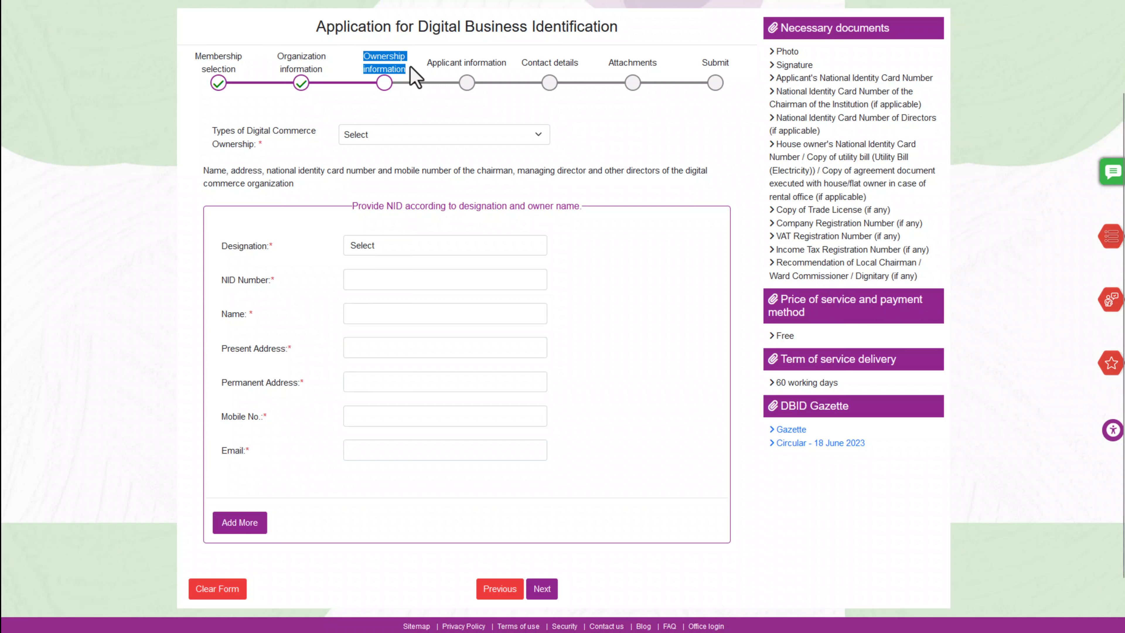
click(266, 135)
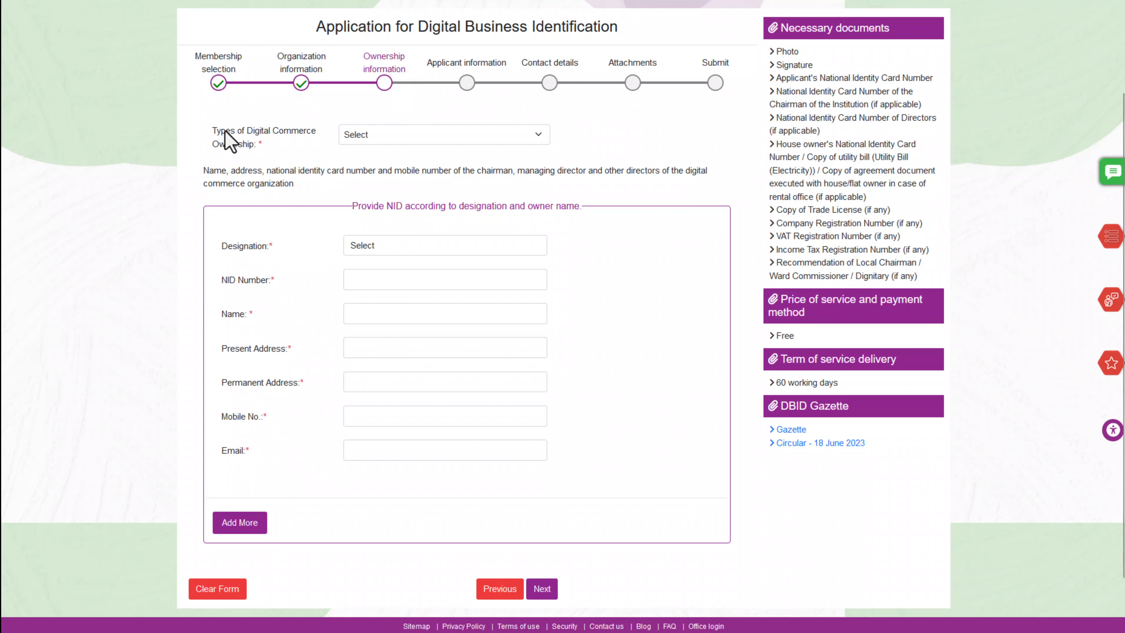
drag(218, 131, 270, 150)
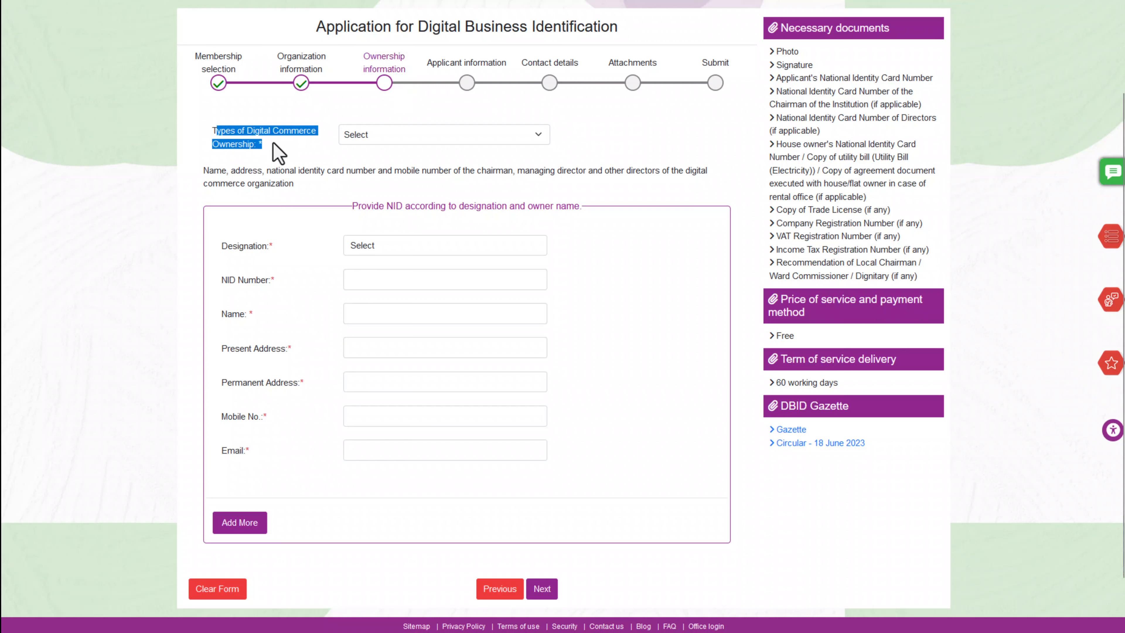
click(479, 174)
click(481, 137)
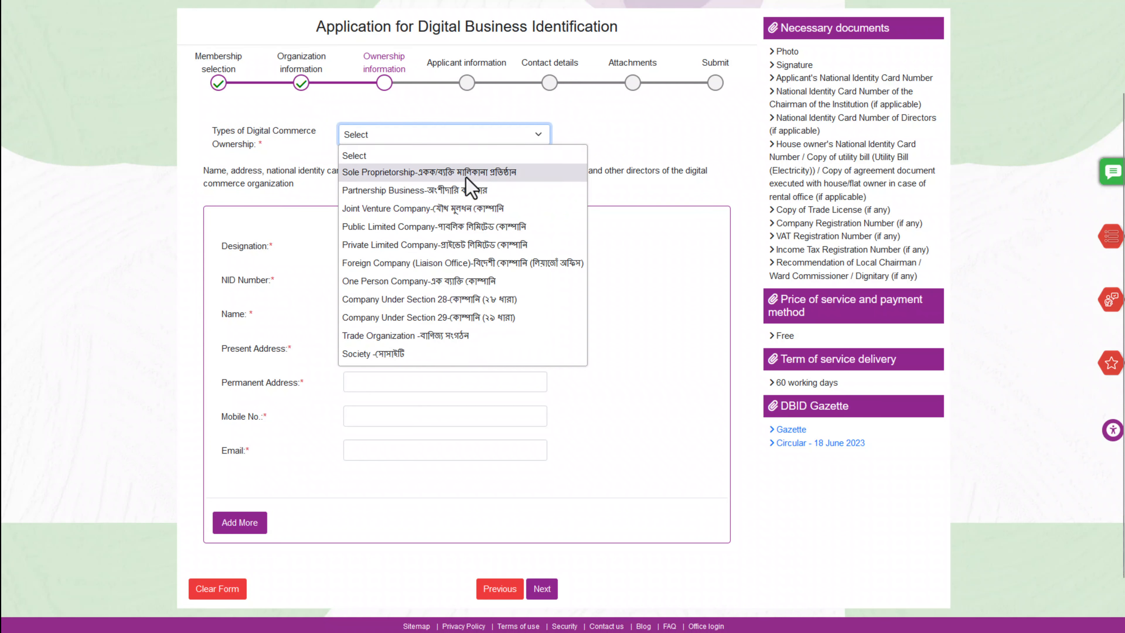
click(418, 248)
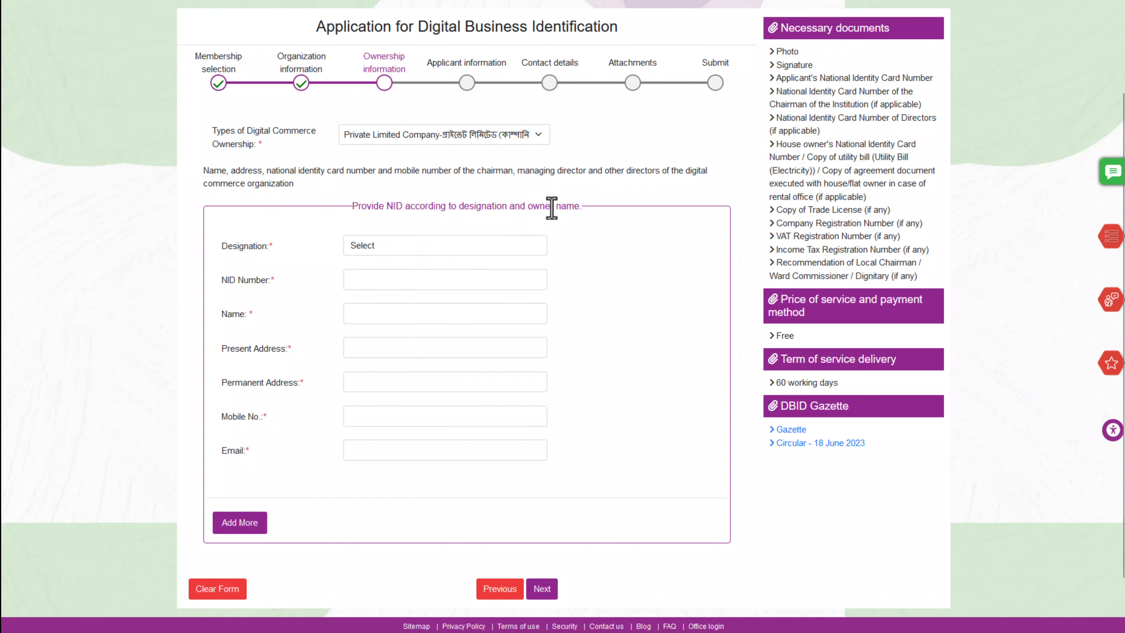
Choose Chairman as the first owner's designation
scroll(551, 207, down, 1)
click(407, 189)
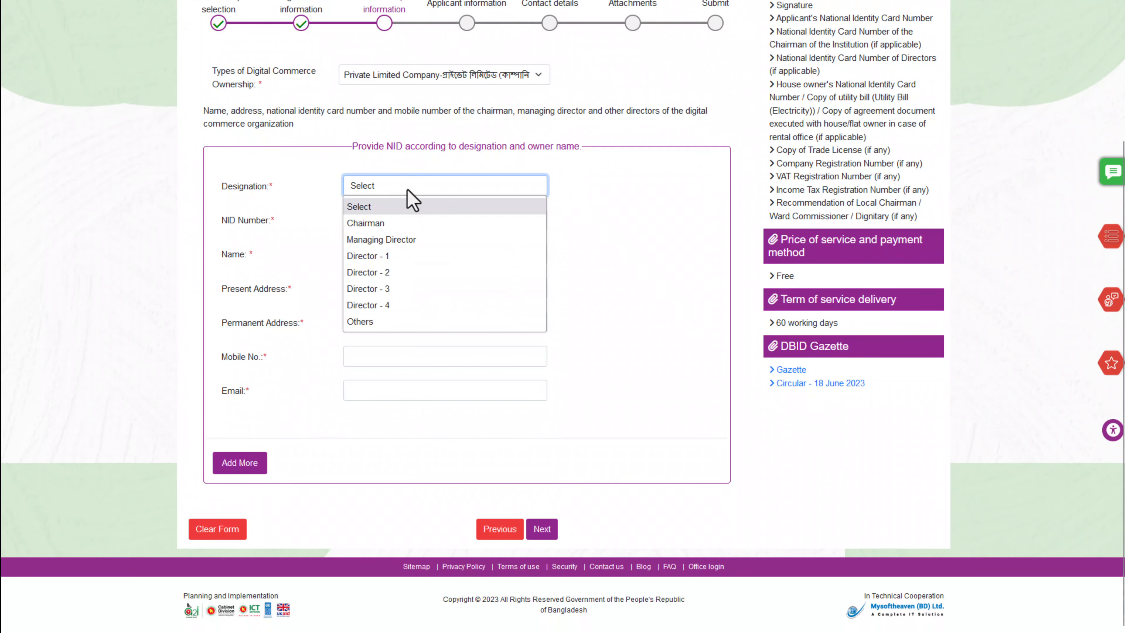
click(384, 223)
Verify the Chairman's national ID with mobile number, NID number and date of birth
click(378, 222)
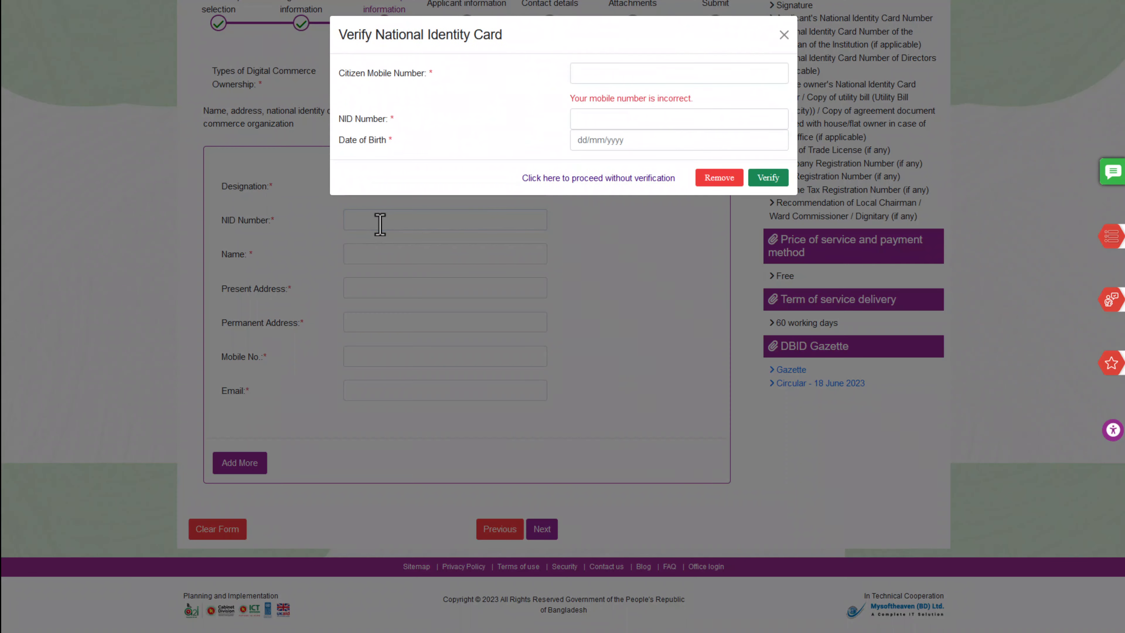
click(593, 80)
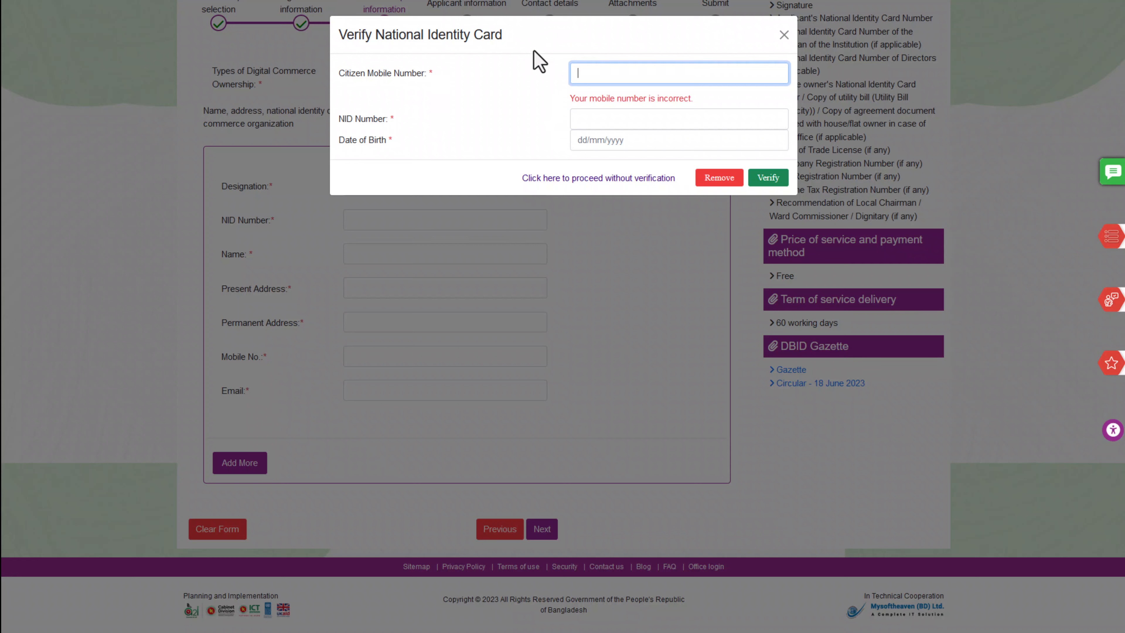
text(•••••••)
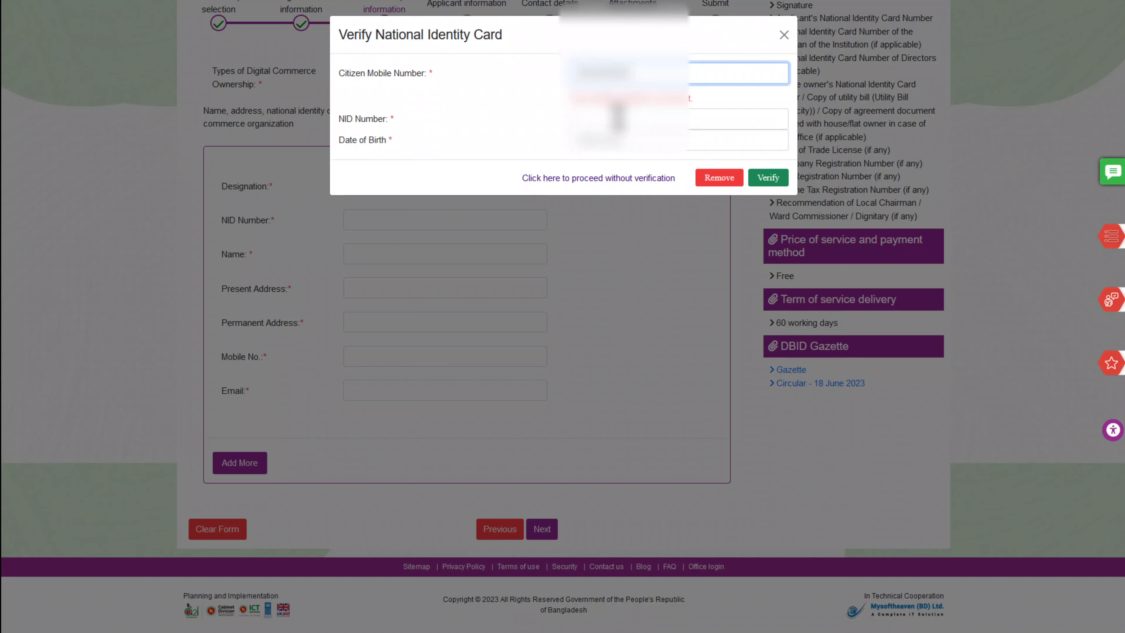
click(618, 118)
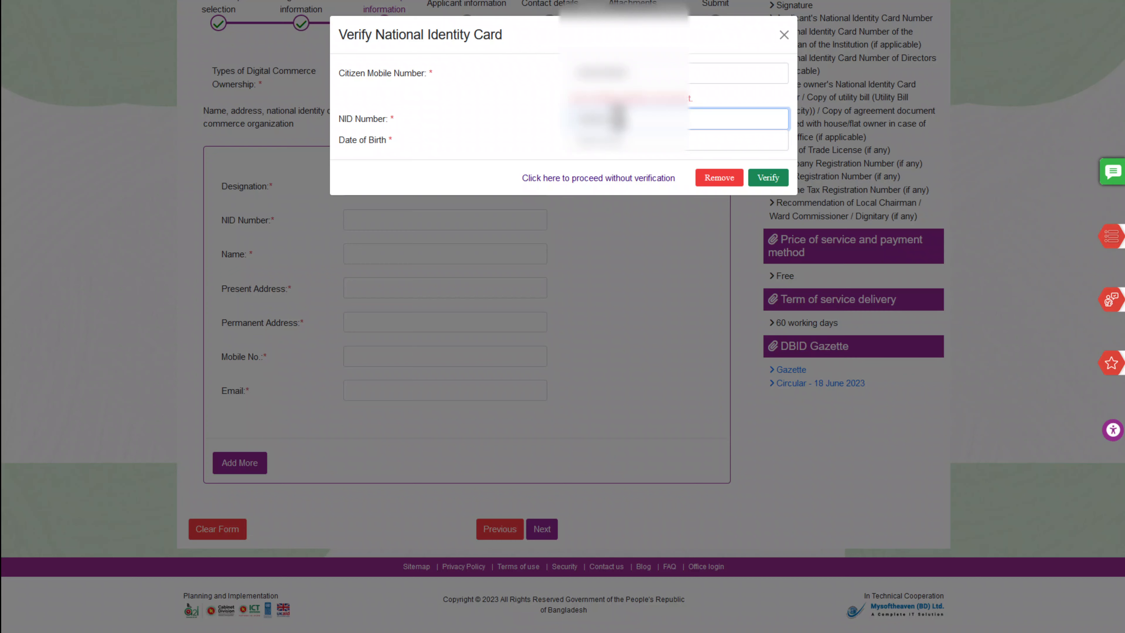
click(633, 139)
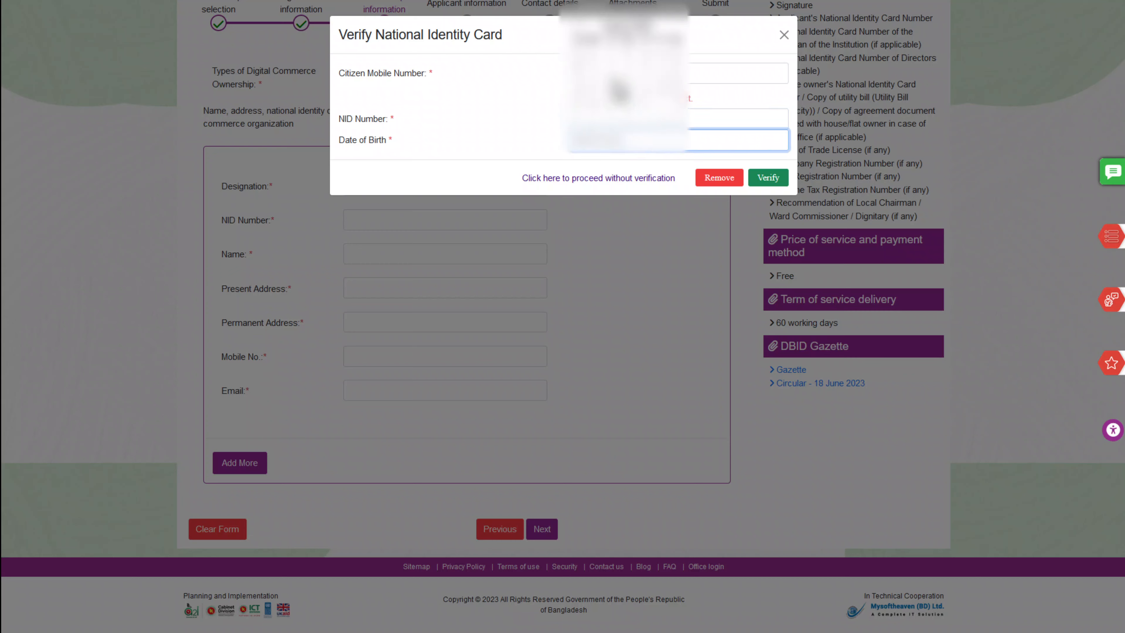
click(615, 28)
click(622, 23)
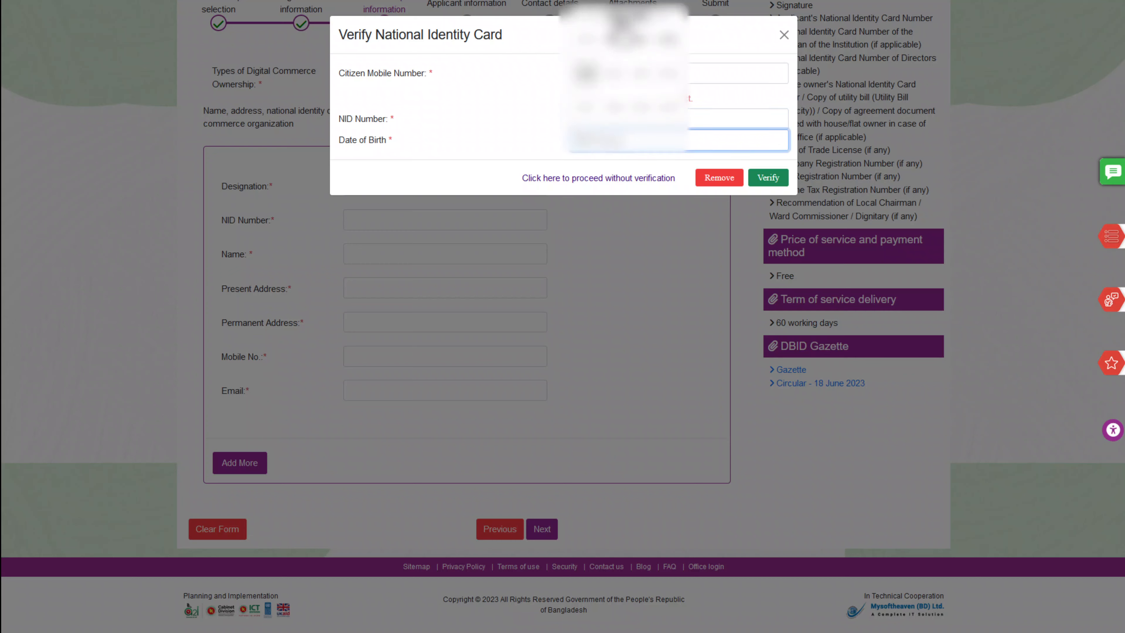
click(622, 23)
click(655, 84)
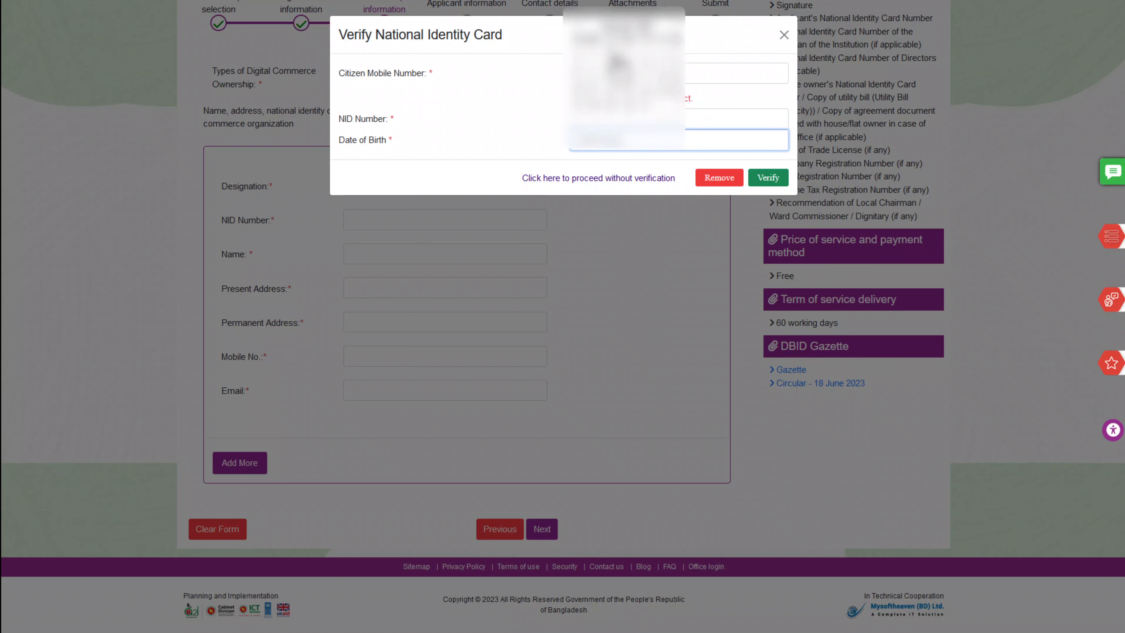
click(768, 180)
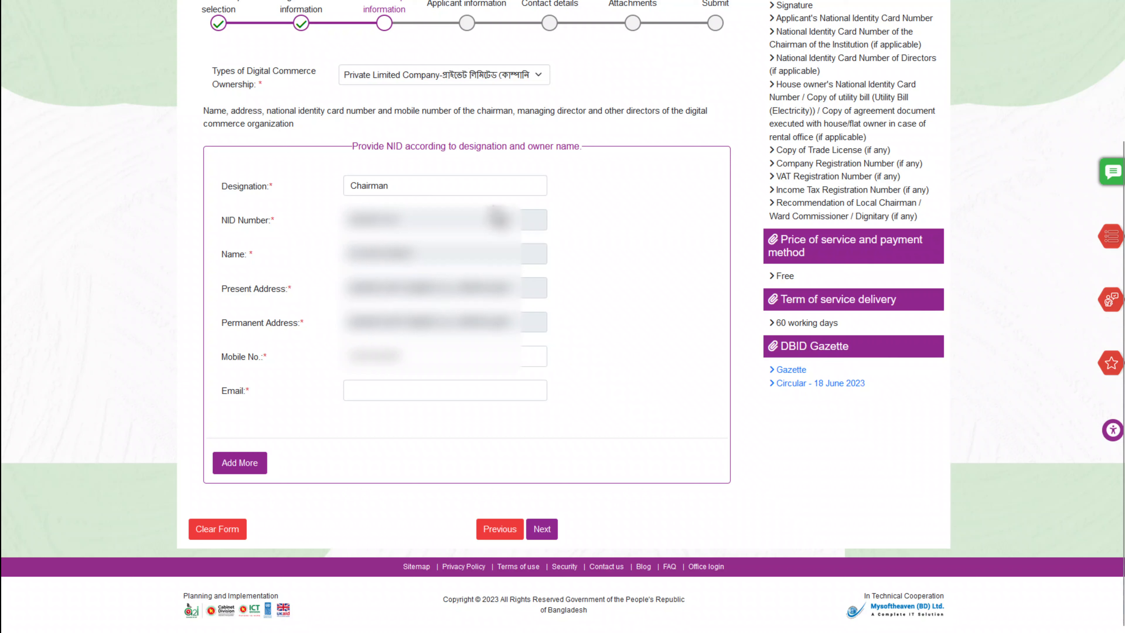
click(382, 392)
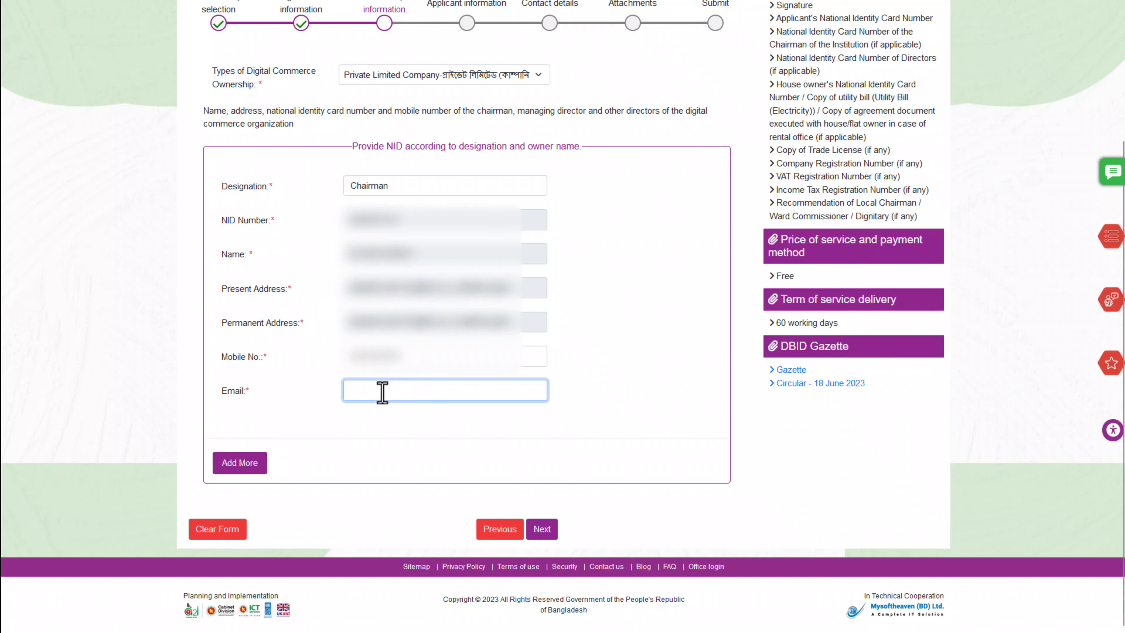
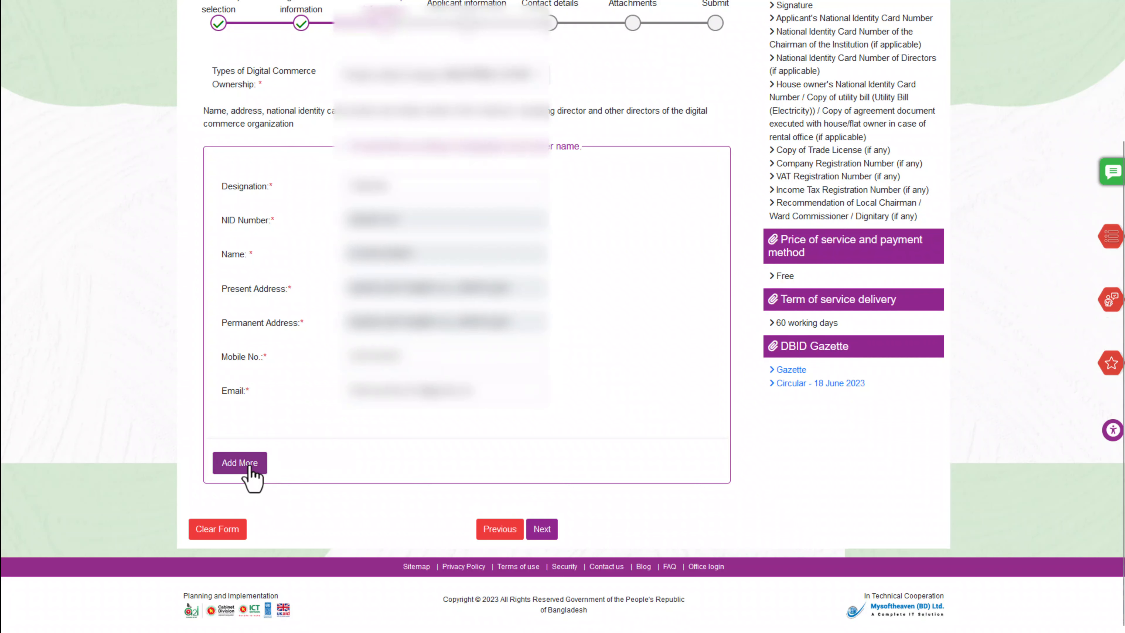
Enter the Chairman's e-mail and add a second owner designated Managing Director
click(245, 467)
scroll(335, 269, down, 5)
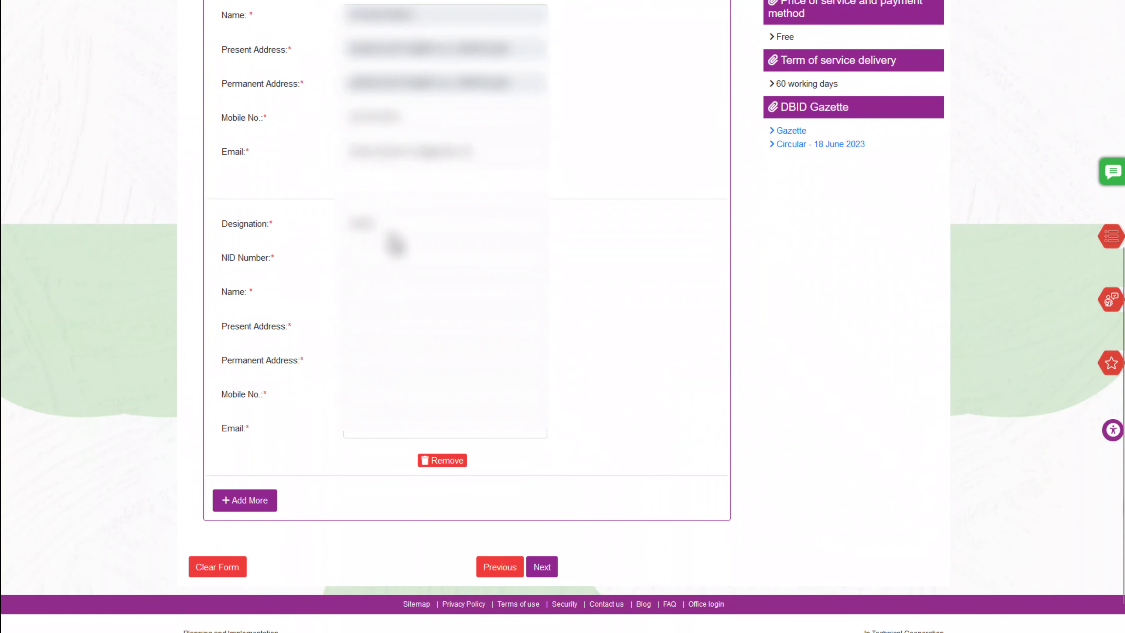
click(393, 231)
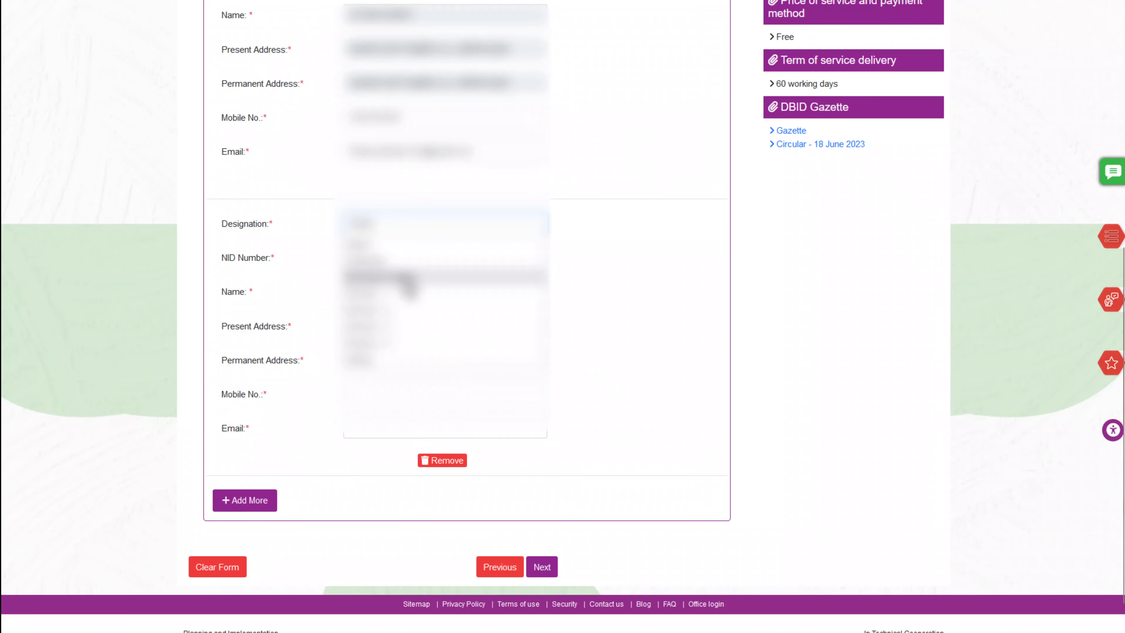
click(405, 278)
Fill the Managing Director's NID number and birth date in the verification dialog
click(401, 258)
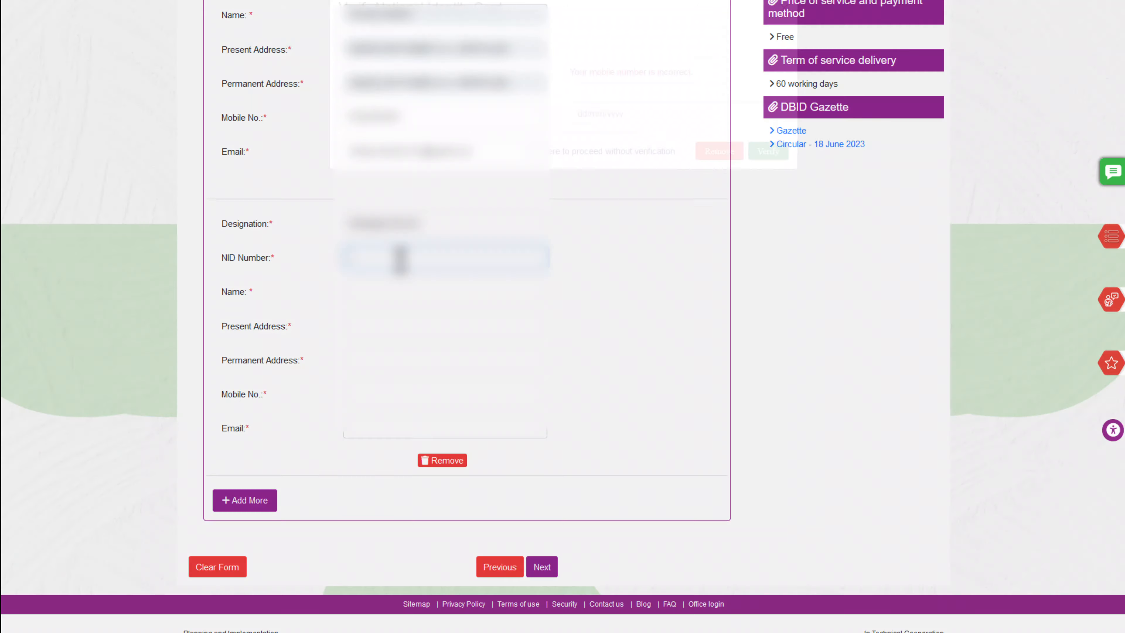
click(762, 180)
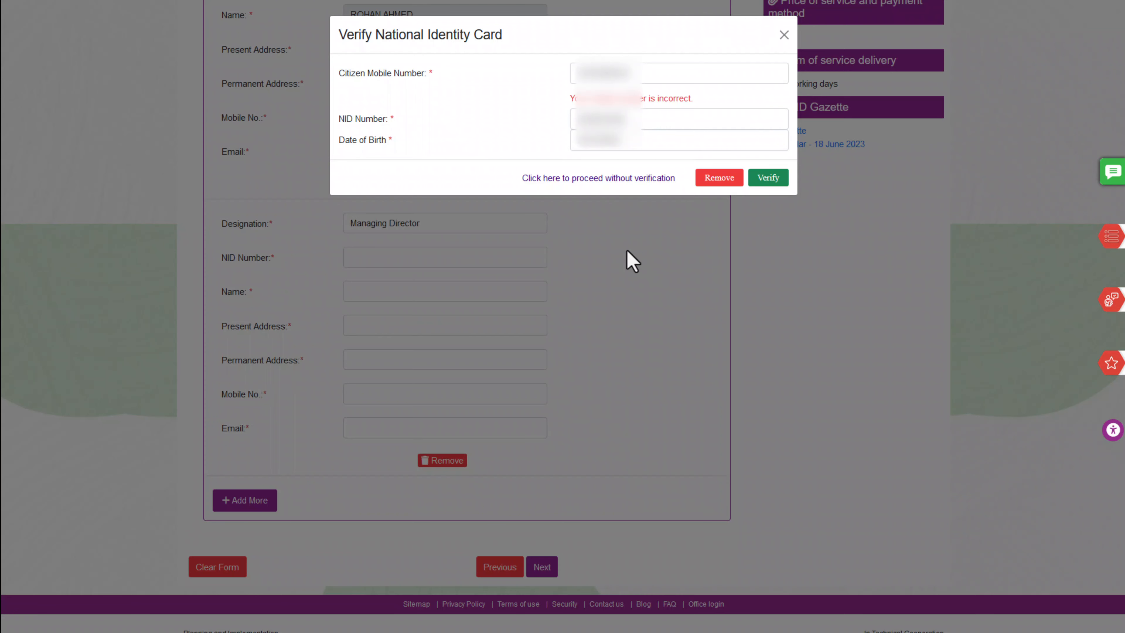
double_click(621, 75)
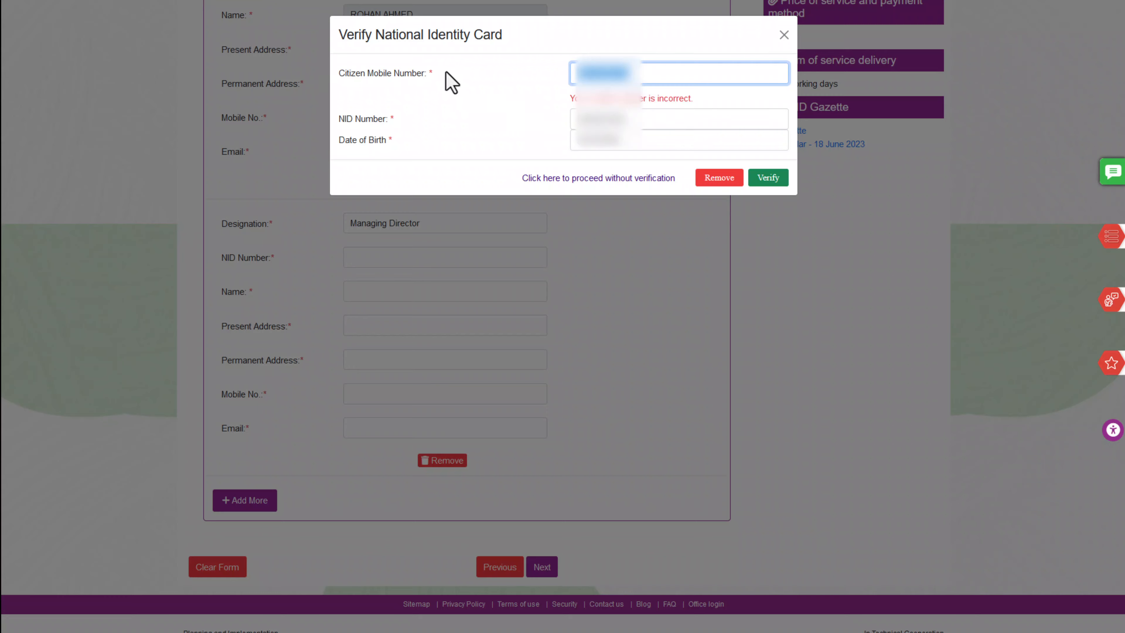
click(436, 42)
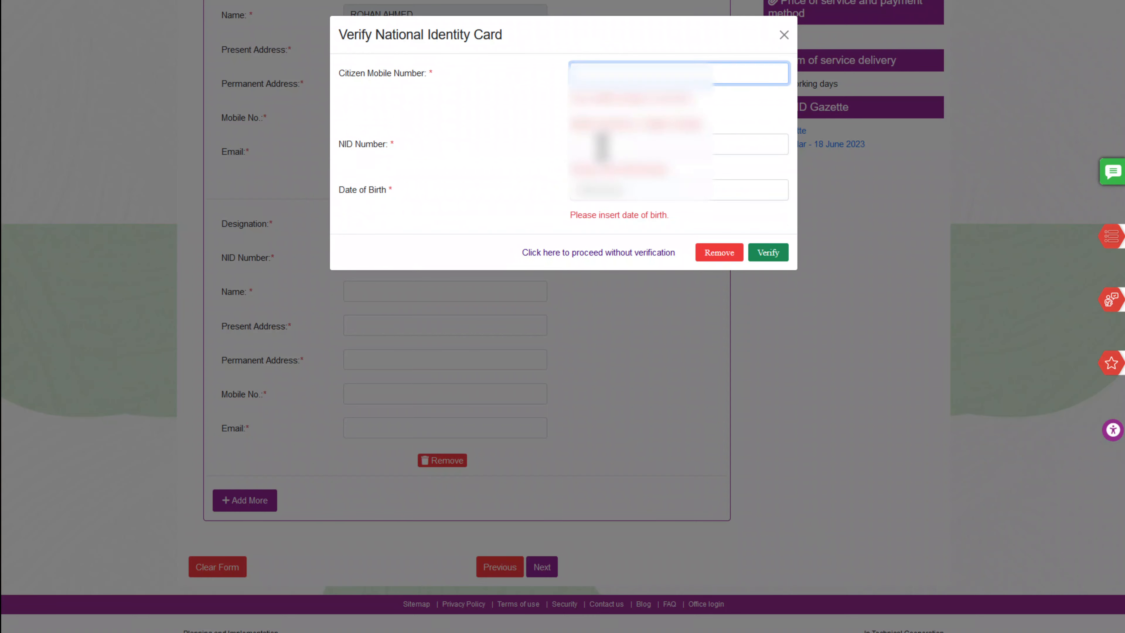
click(597, 152)
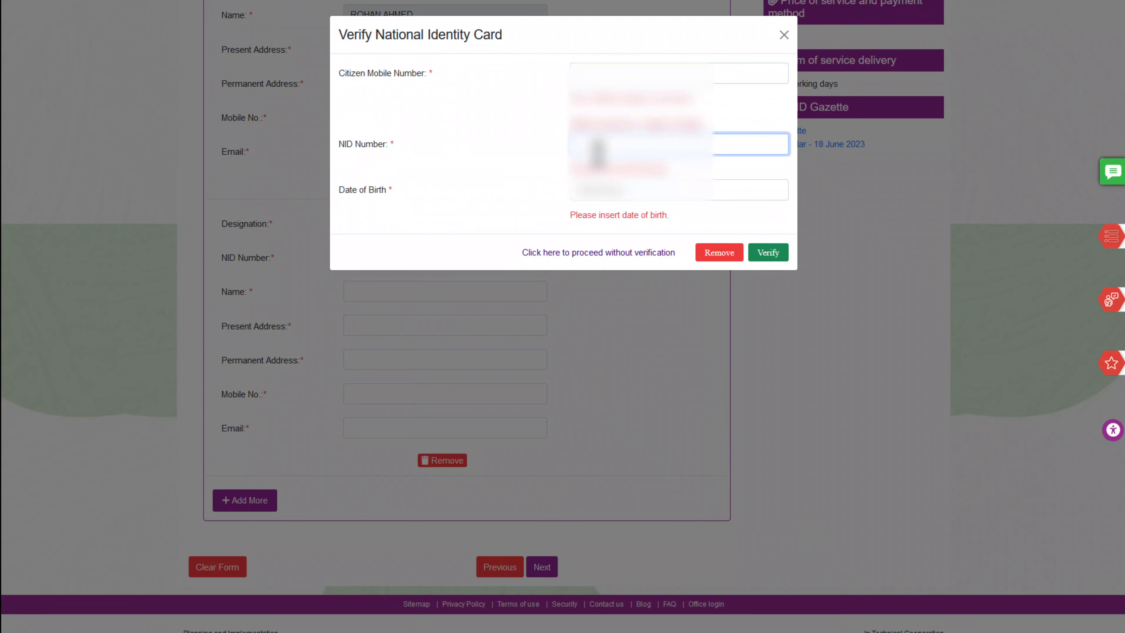
key(ctrl+v)
click(598, 188)
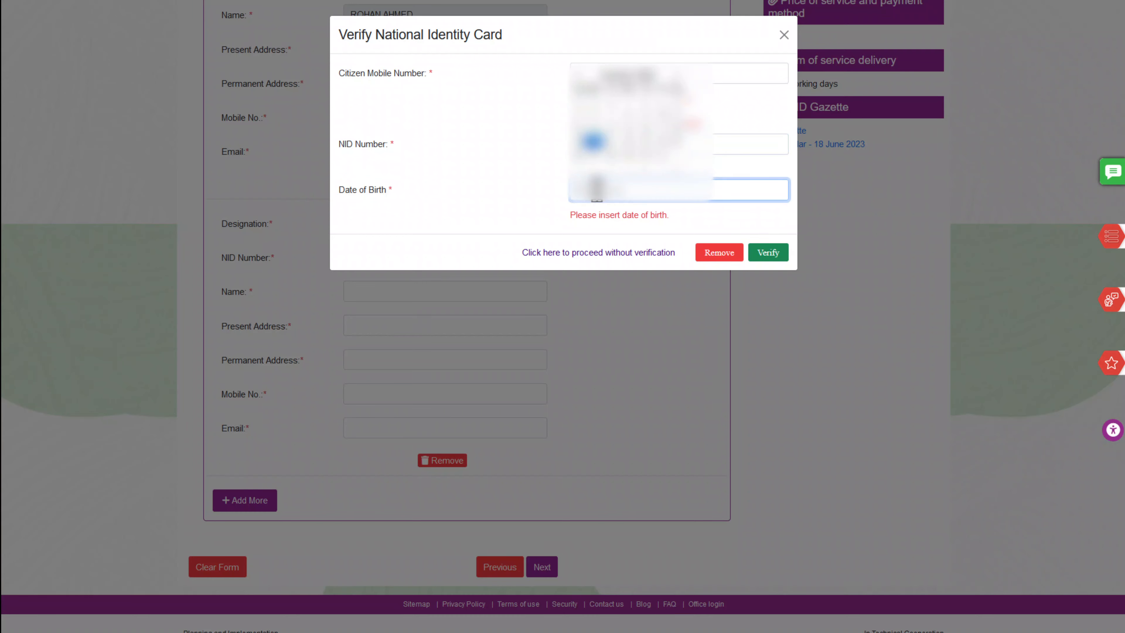
click(593, 145)
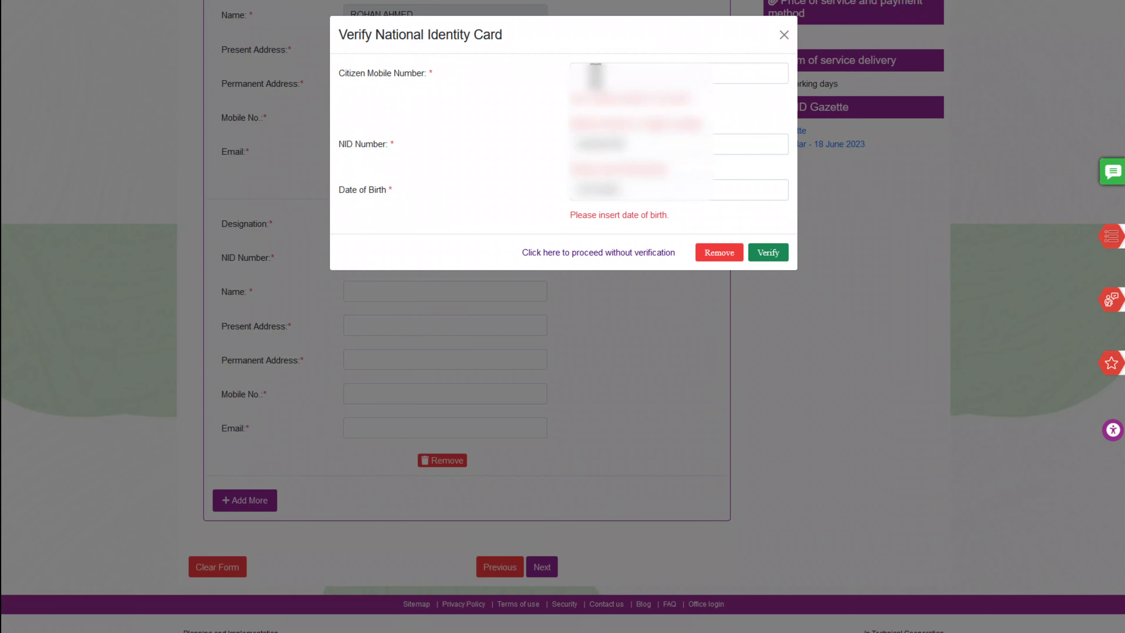
click(596, 74)
Paste the Managing Director's mobile number and proceed without NID verification
key(alt+Tab)
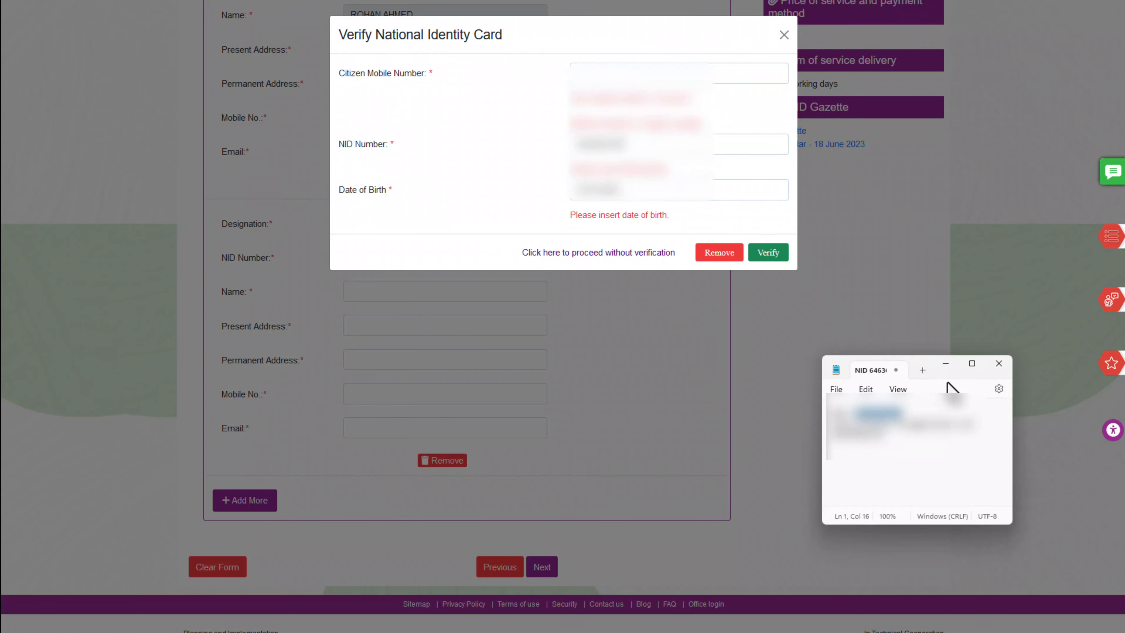
click(620, 73)
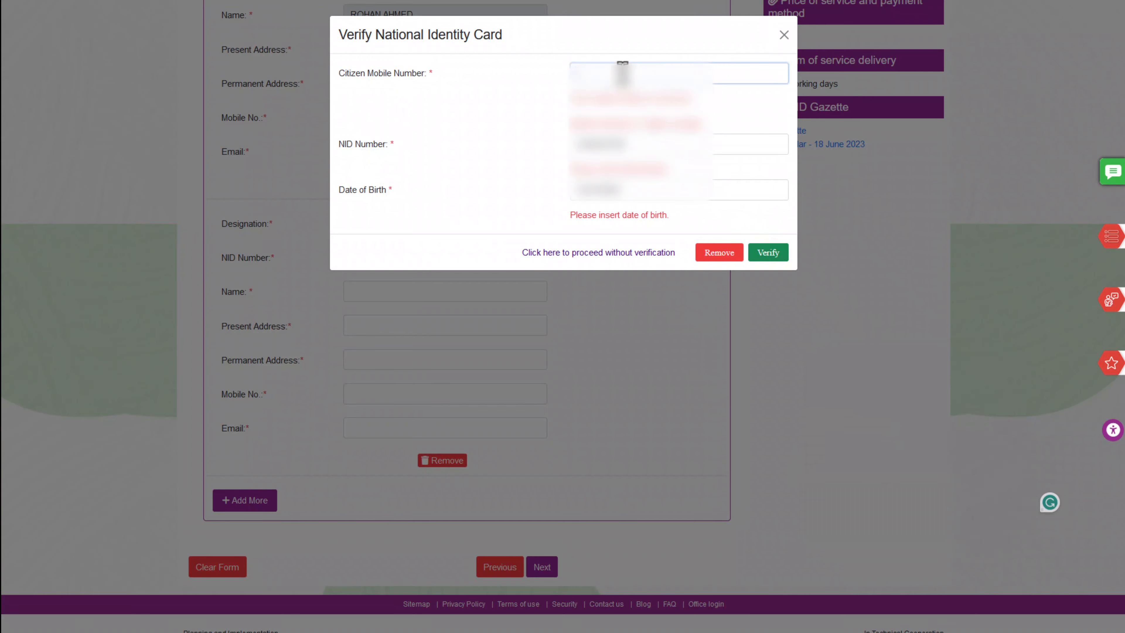
key(ctrl+v)
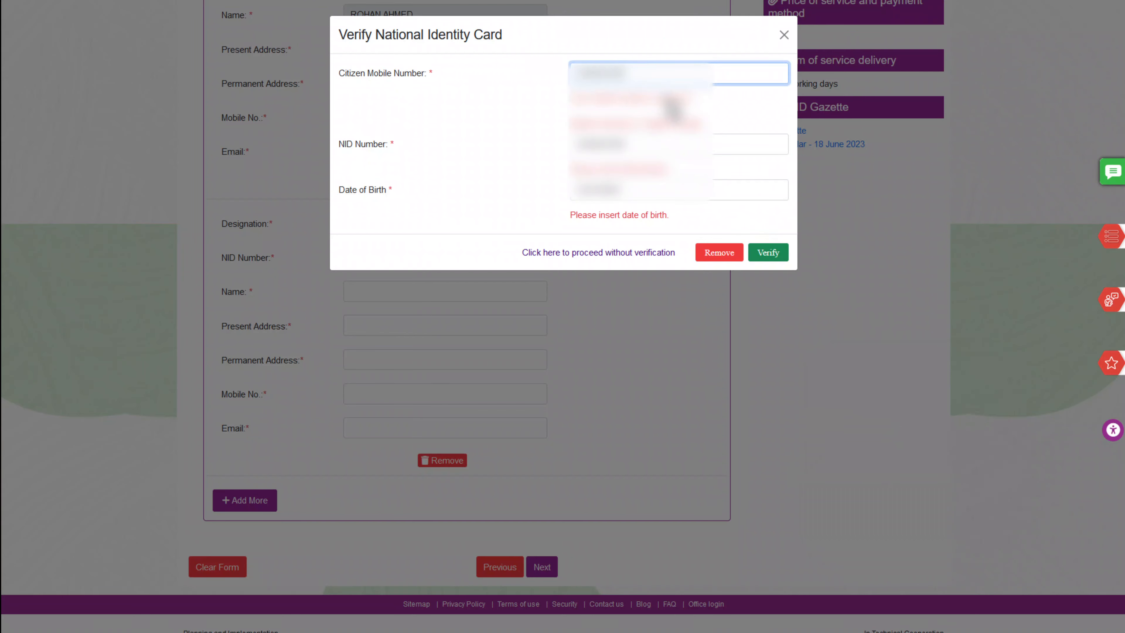
click(637, 253)
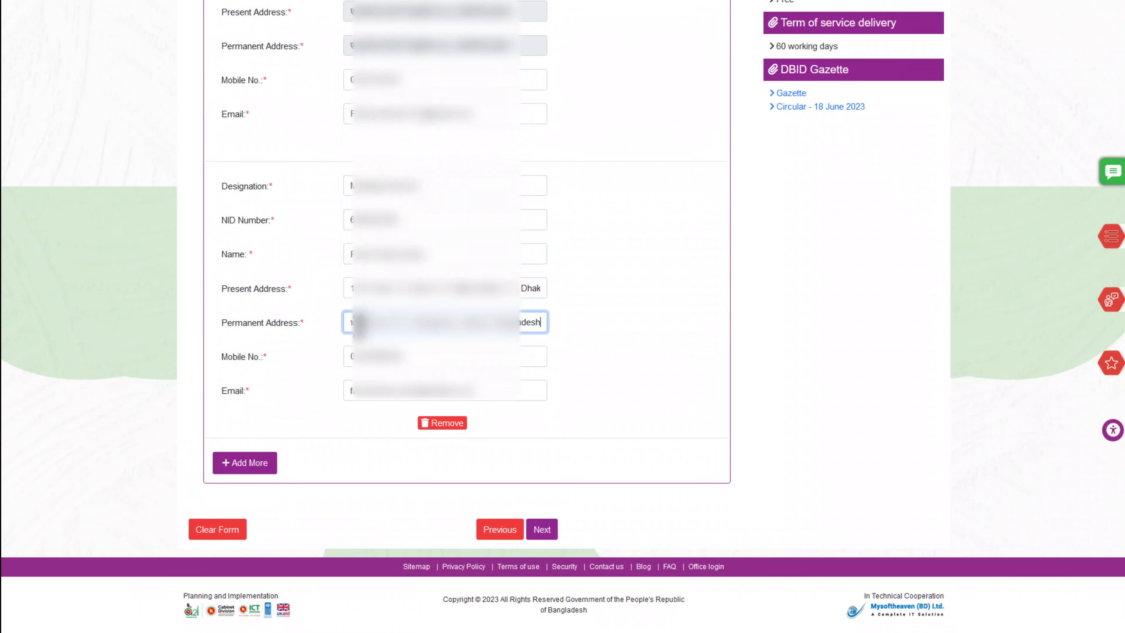
click(649, 330)
scroll(677, 338, up, 4)
scroll(682, 341, down, 4)
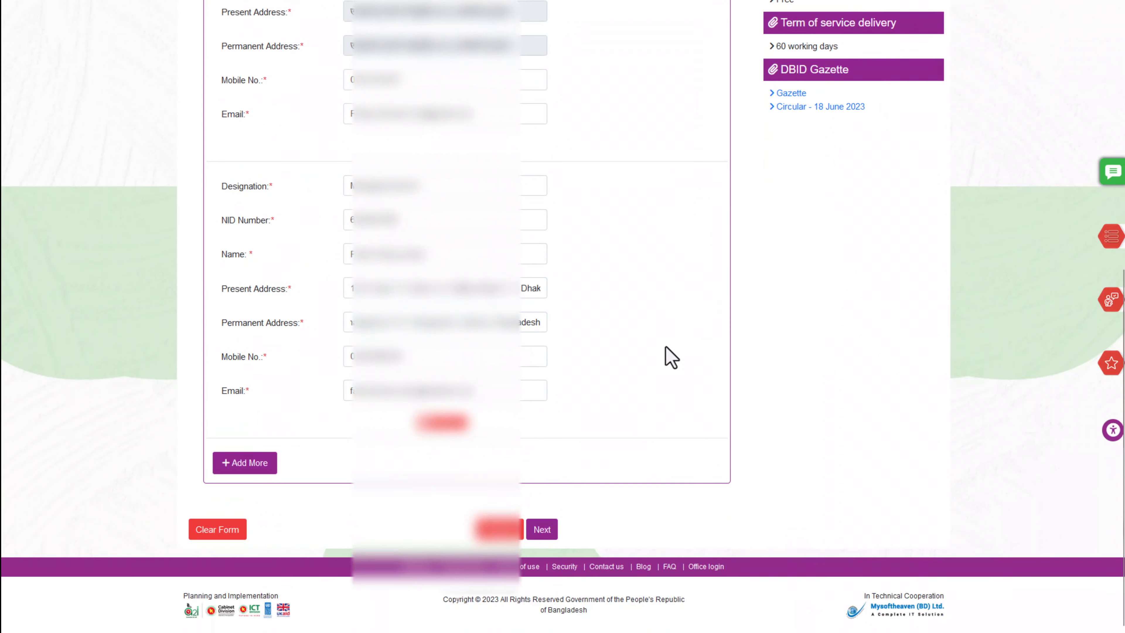
Go to the Applicant information step and enter Chairman as the designation
click(541, 529)
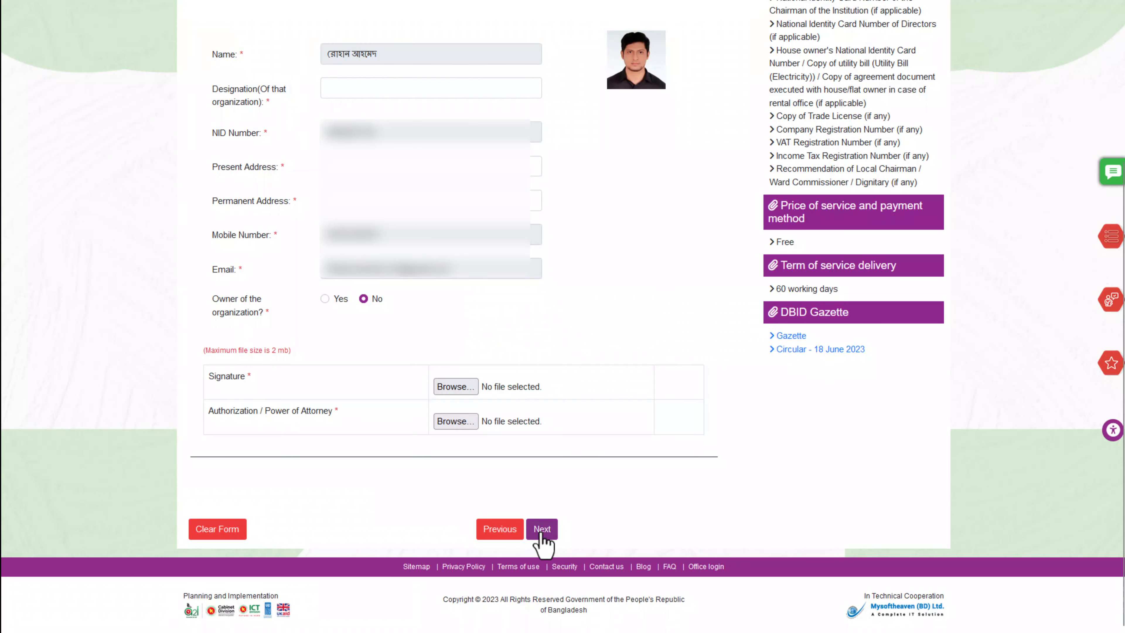
scroll(538, 537, up, 3)
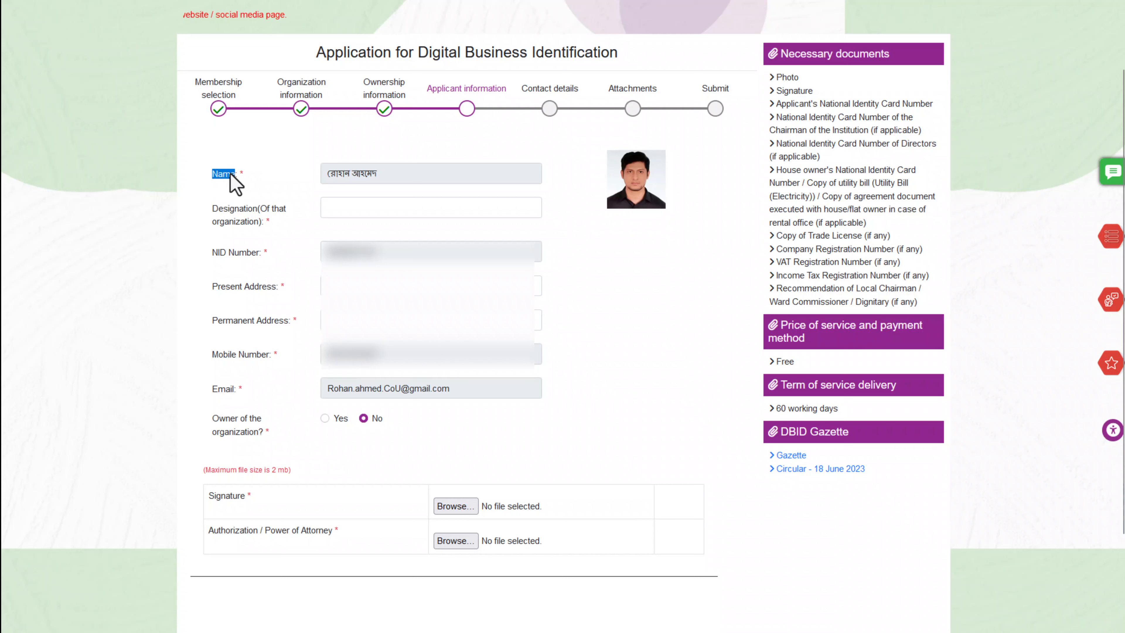
triple_click(251, 222)
click(333, 208)
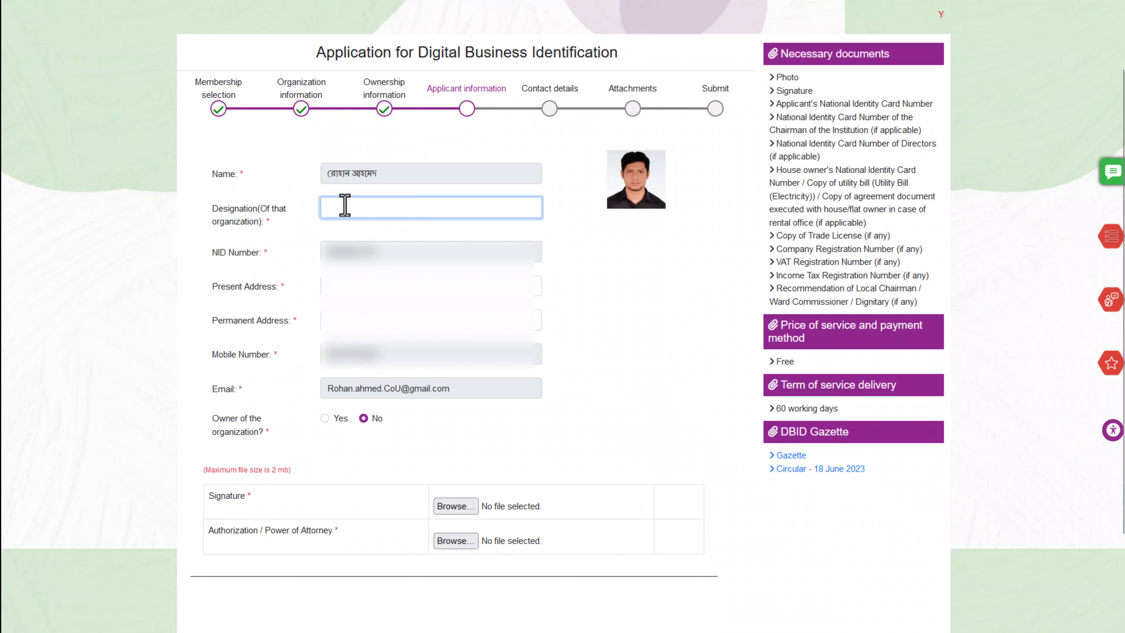
text(airman)
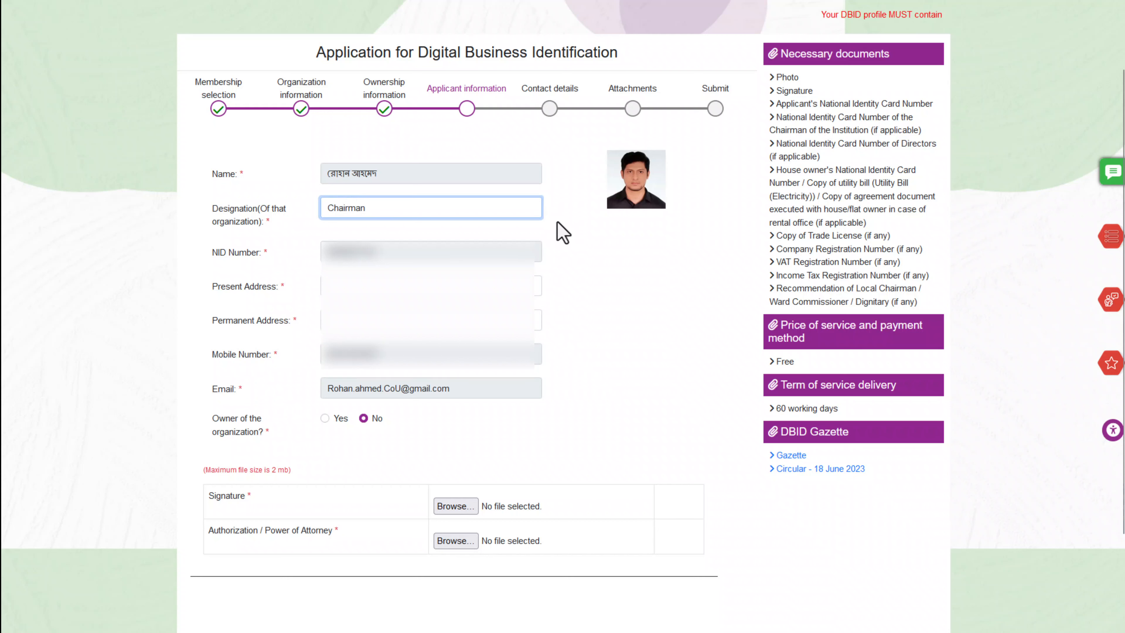
click(347, 286)
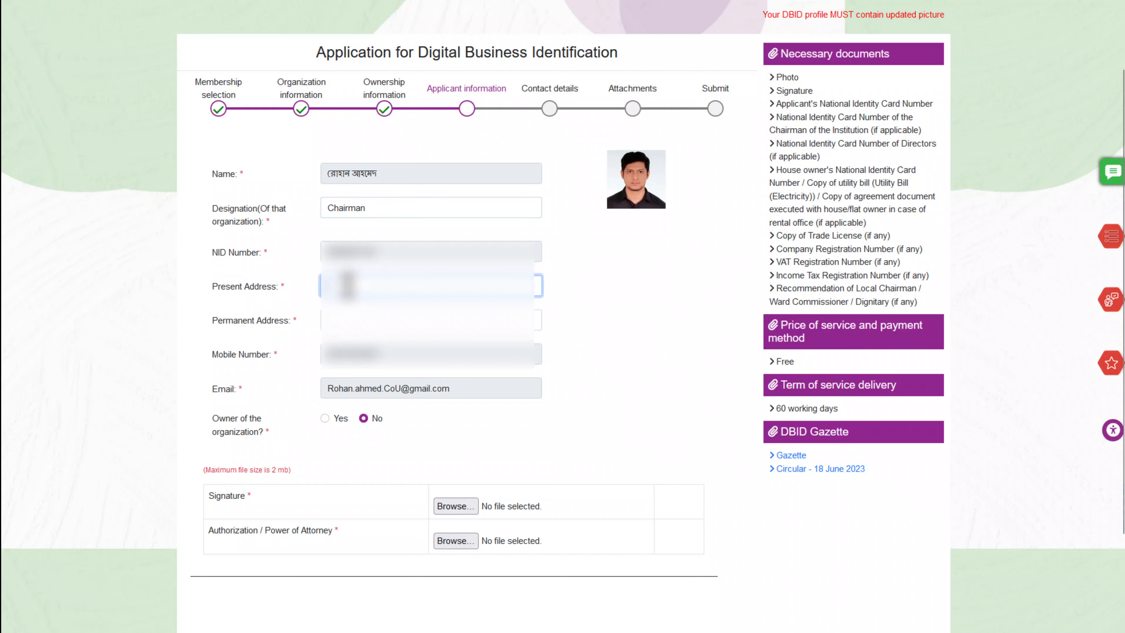
Paste the applicant's present and permanent addresses
key(ctrl+v)
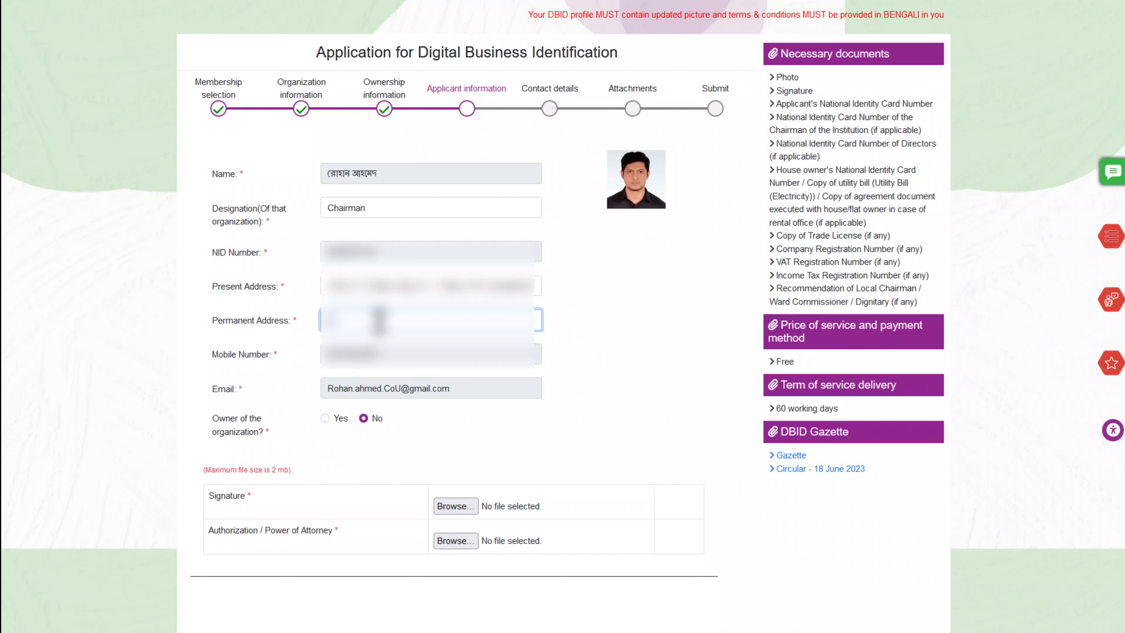
key(ctrl+v)
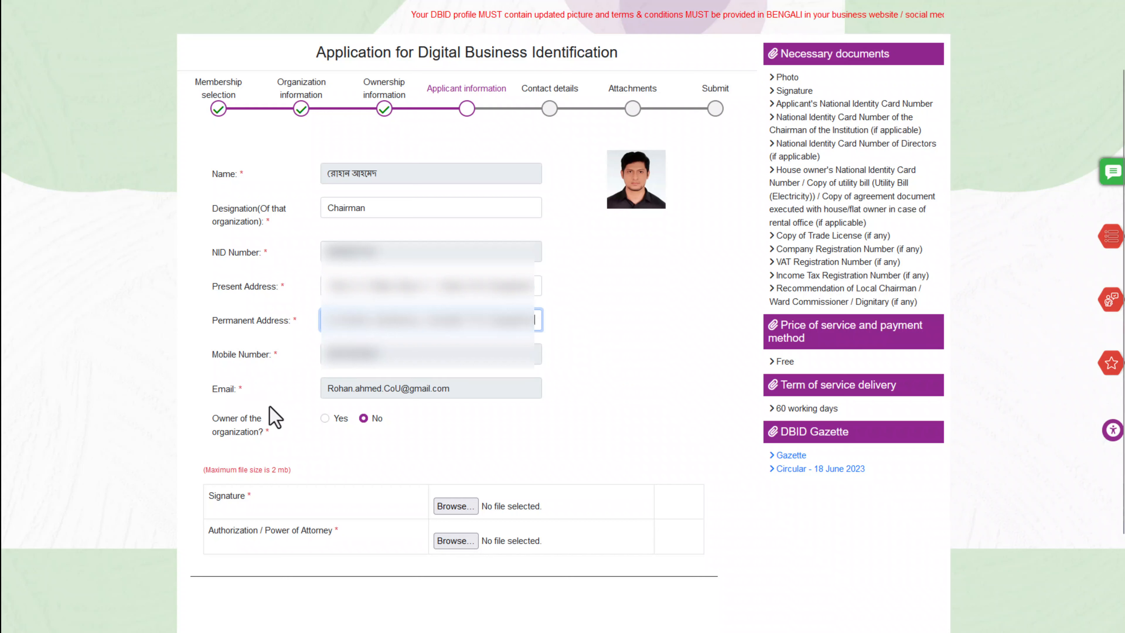
double_click(362, 210)
double_click(247, 219)
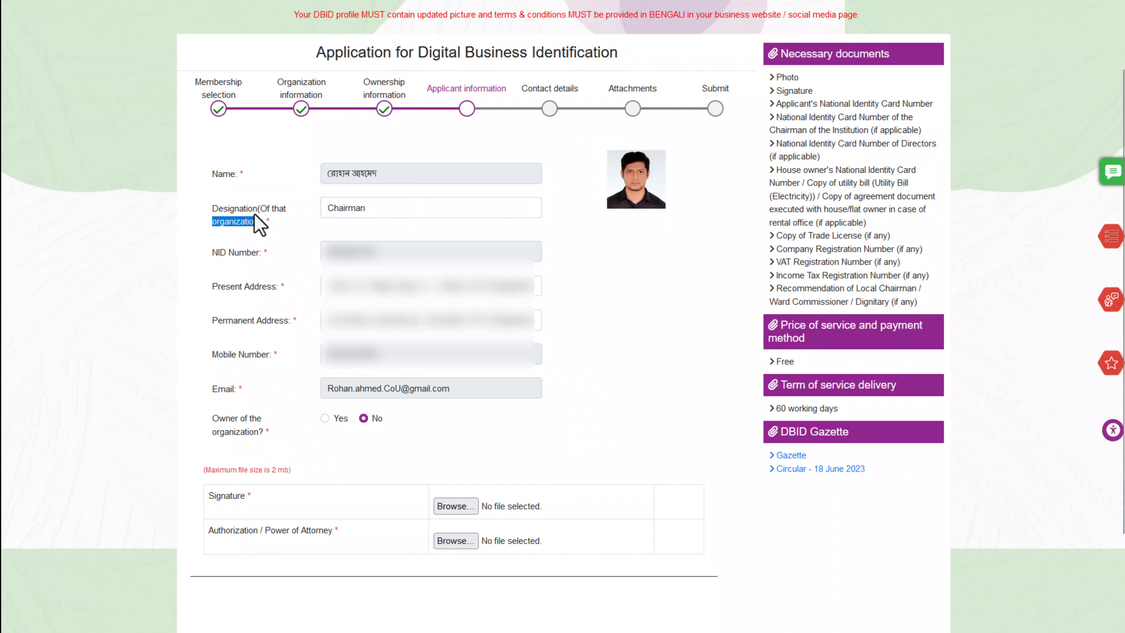
drag(213, 419, 276, 437)
click(329, 444)
Set Owner of the organization to Yes
click(327, 419)
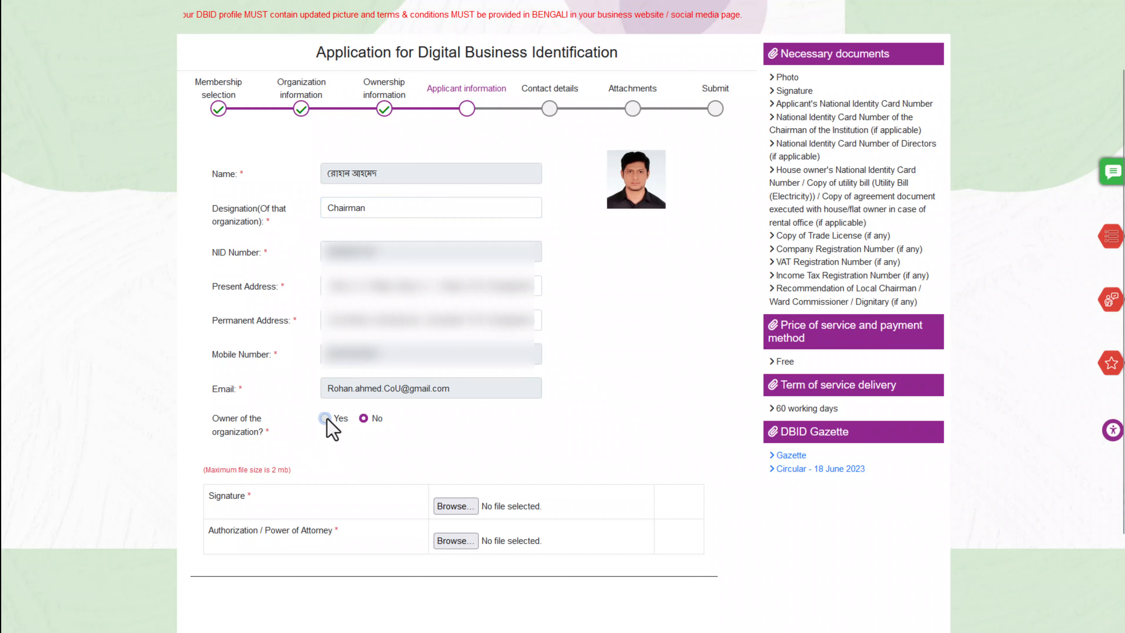
scroll(373, 419, down, 2)
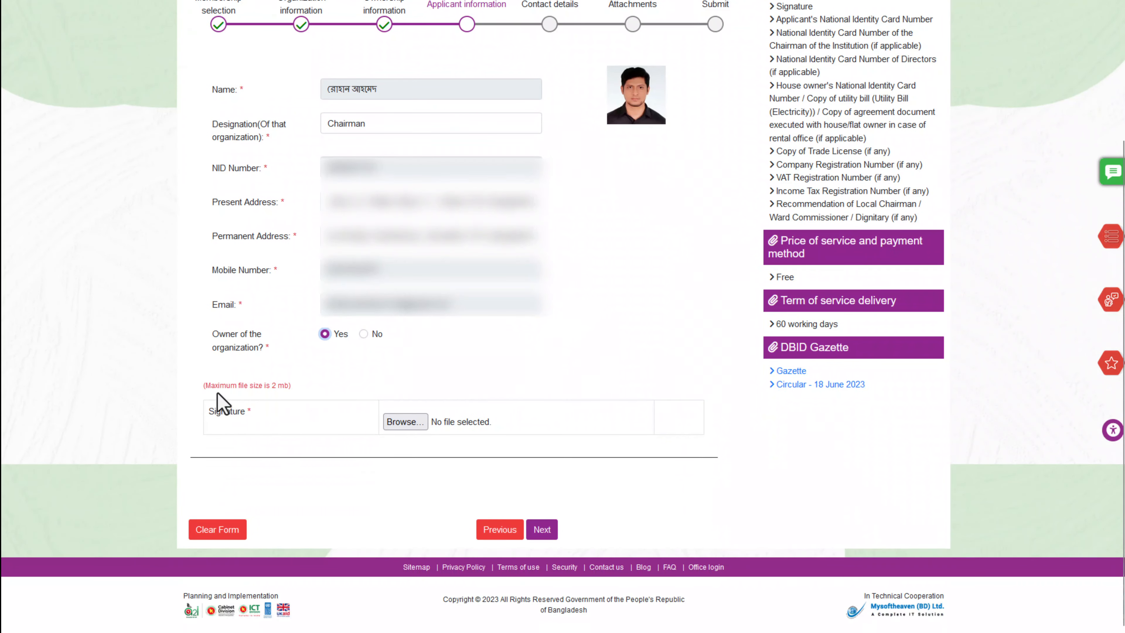
click(307, 376)
scroll(348, 350, up, 3)
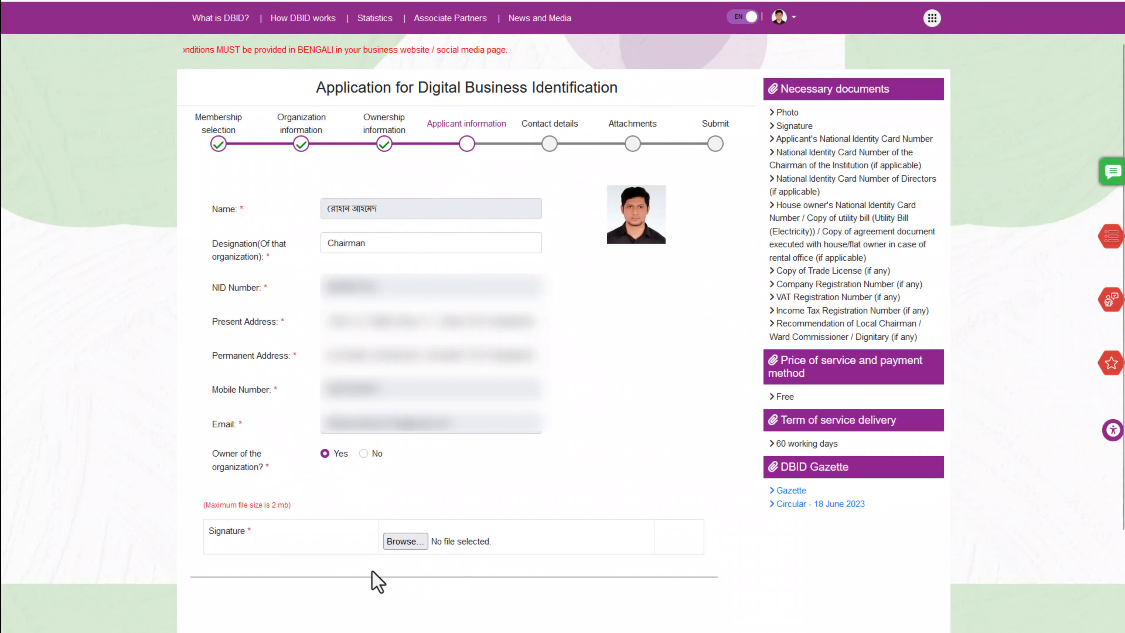
Attach the signature PNG from the TQC Bangladesh > Signature folder
click(405, 541)
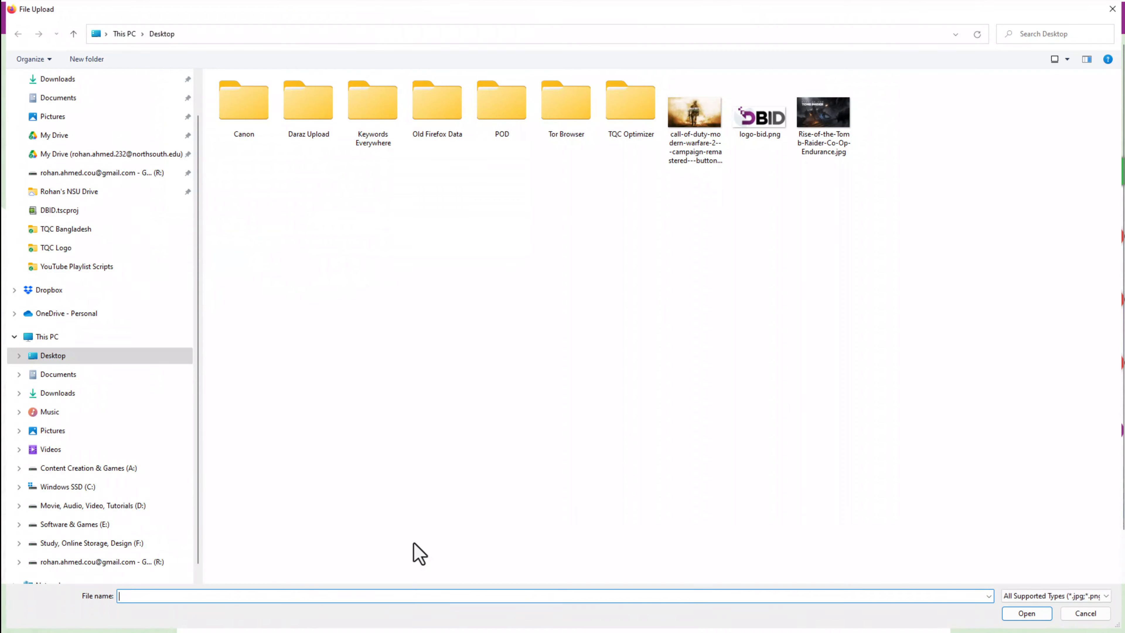
click(64, 230)
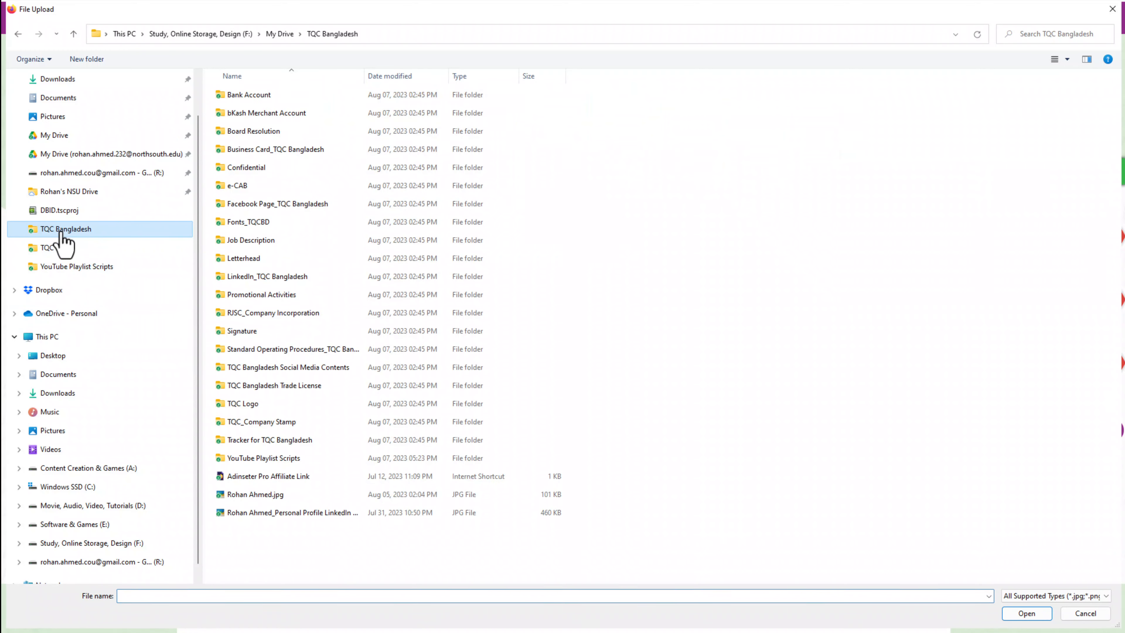
click(259, 336)
double_click(261, 337)
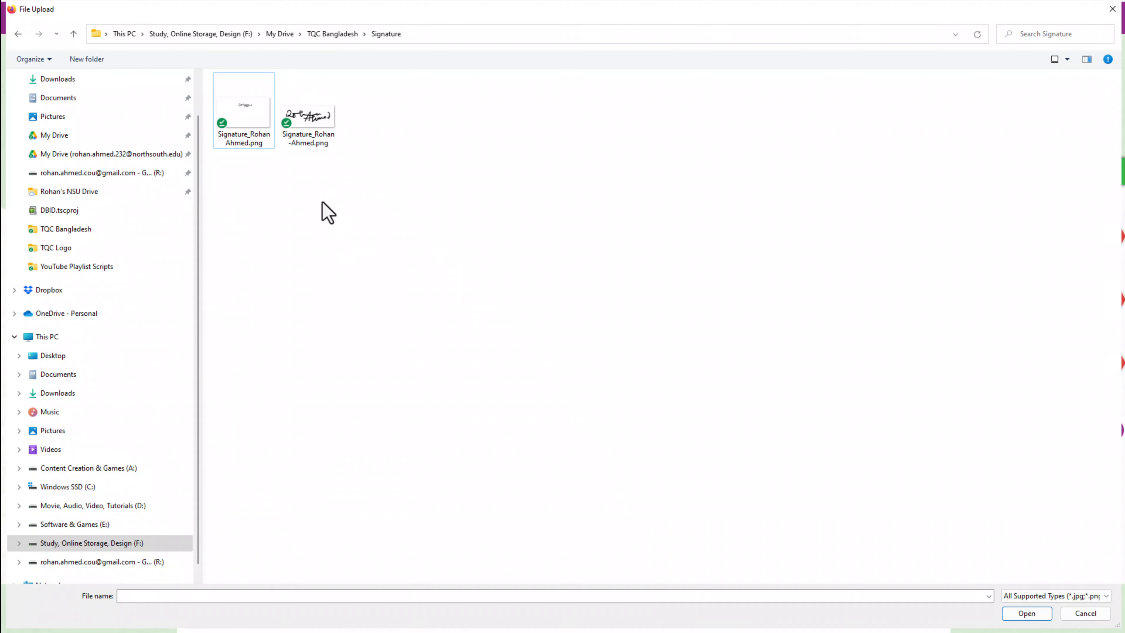
double_click(309, 117)
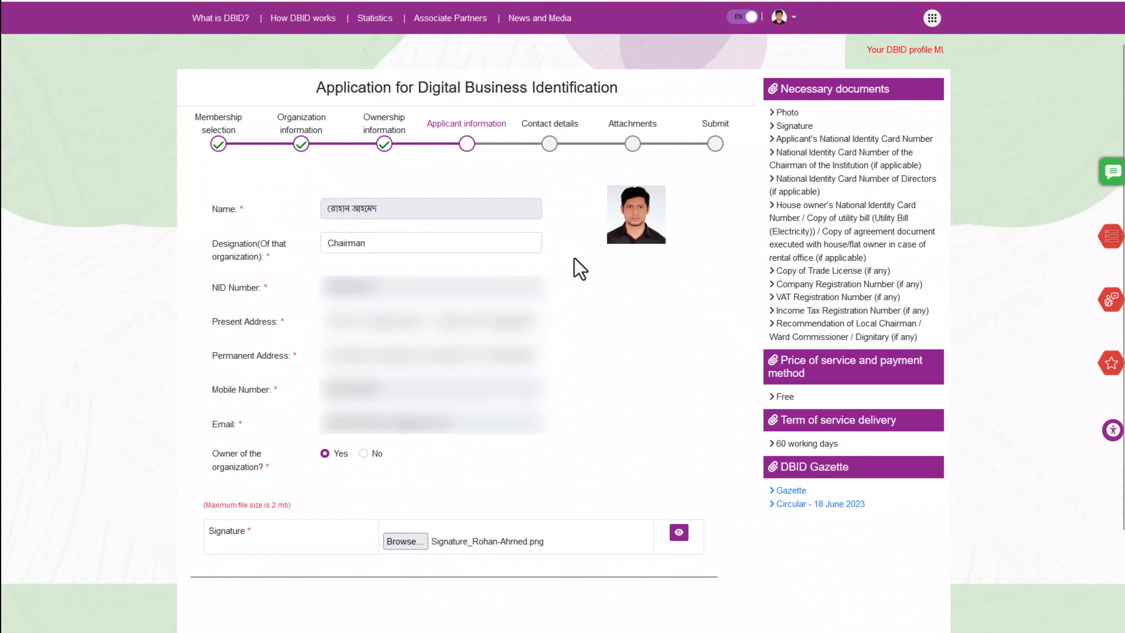
Advance to the Contact details step, briefly returning to Applicant information first
scroll(580, 248, down, 1)
scroll(589, 248, down, 1)
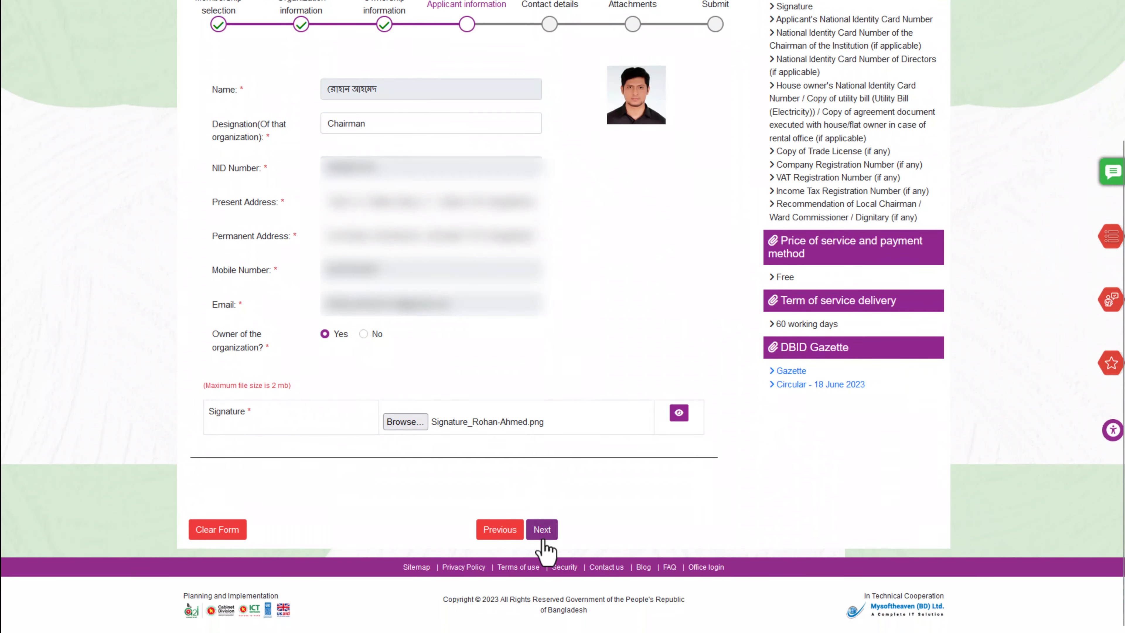
click(541, 530)
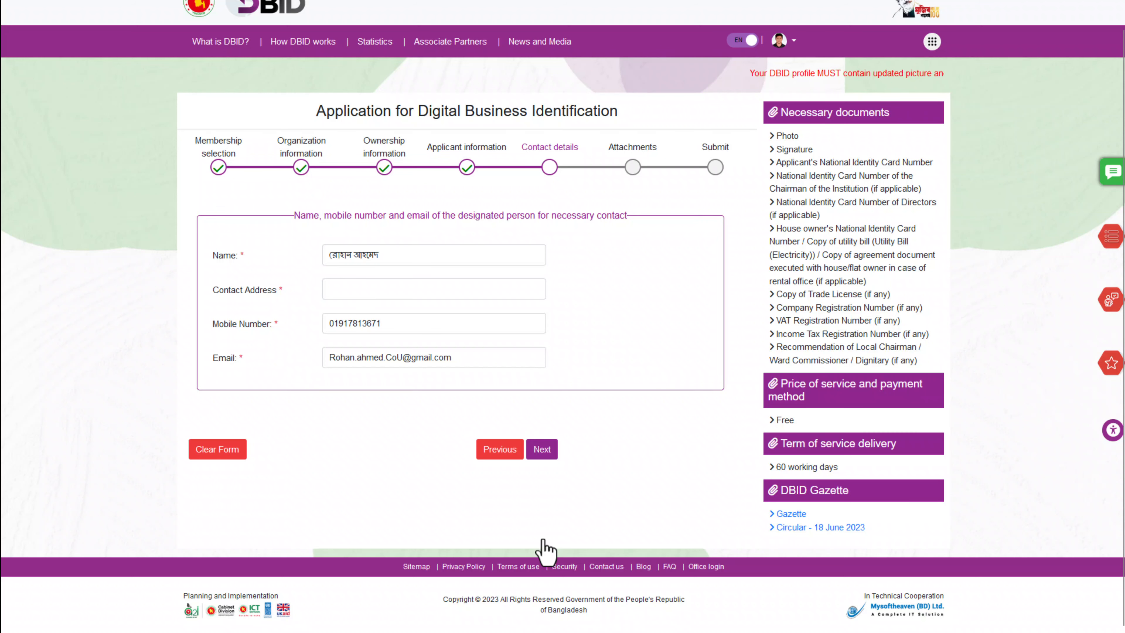
click(495, 451)
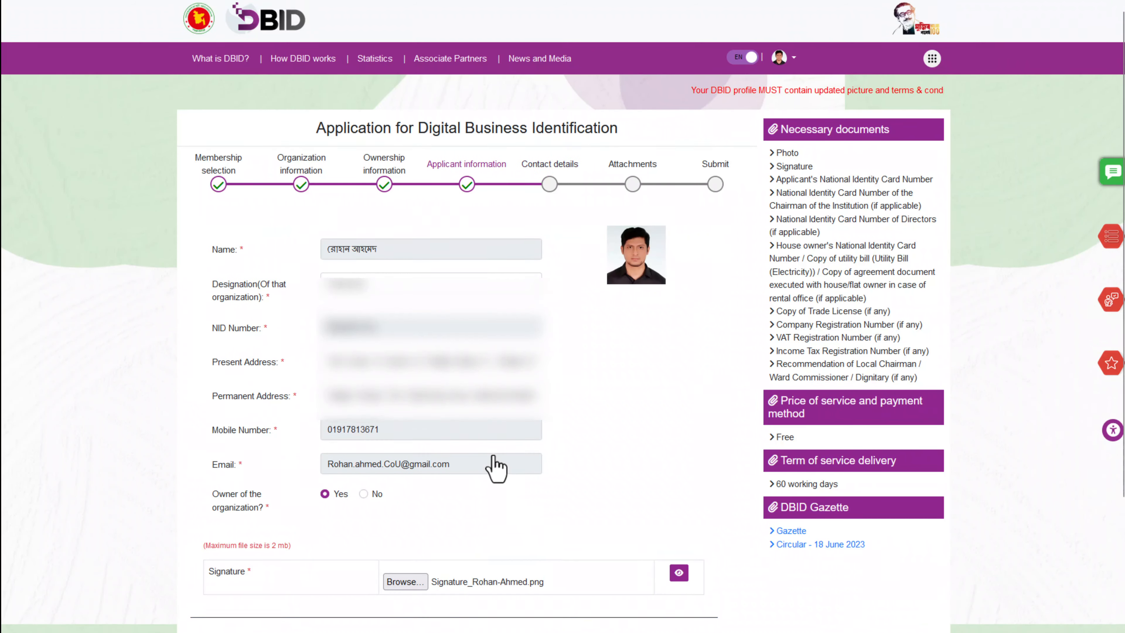
scroll(398, 457, down, 3)
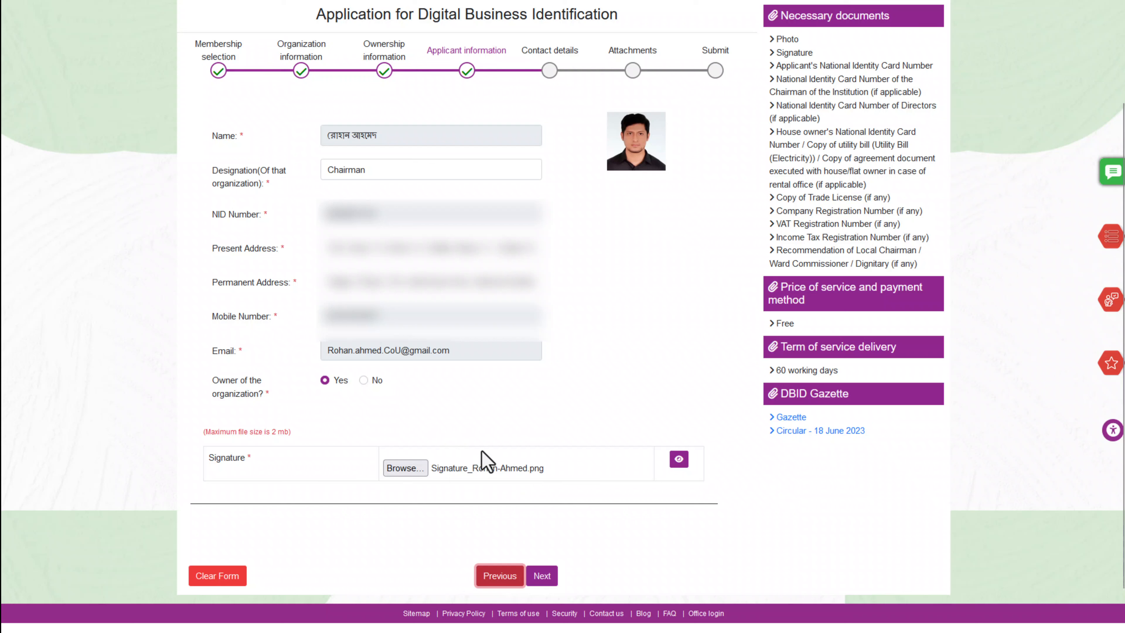
scroll(535, 463, down, 2)
scroll(532, 459, up, 3)
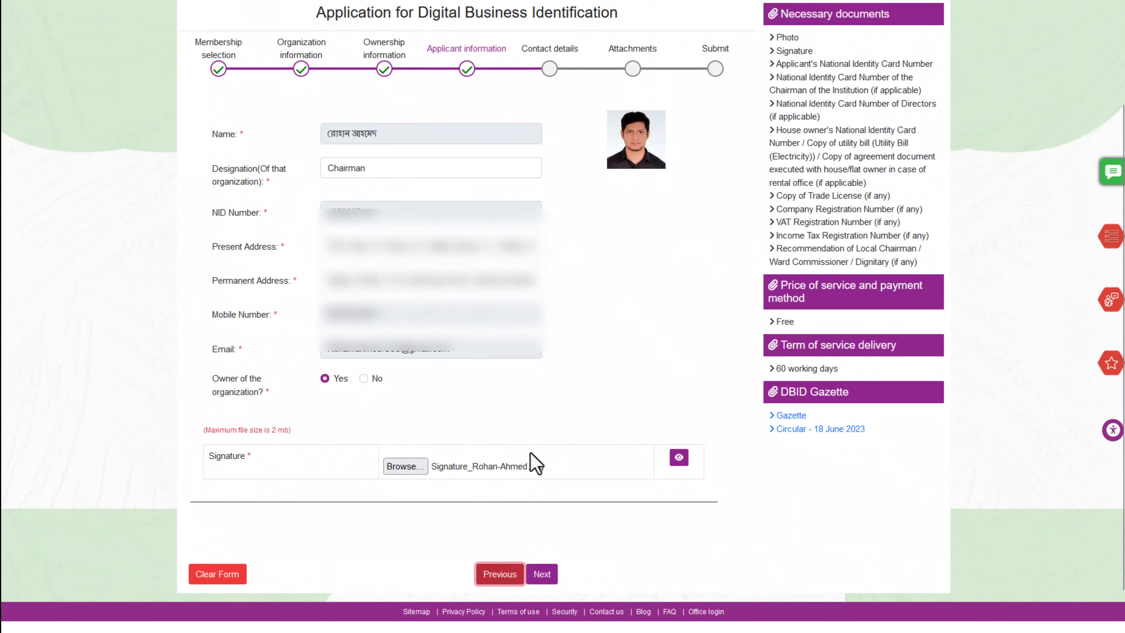
scroll(542, 598, down, 3)
click(541, 530)
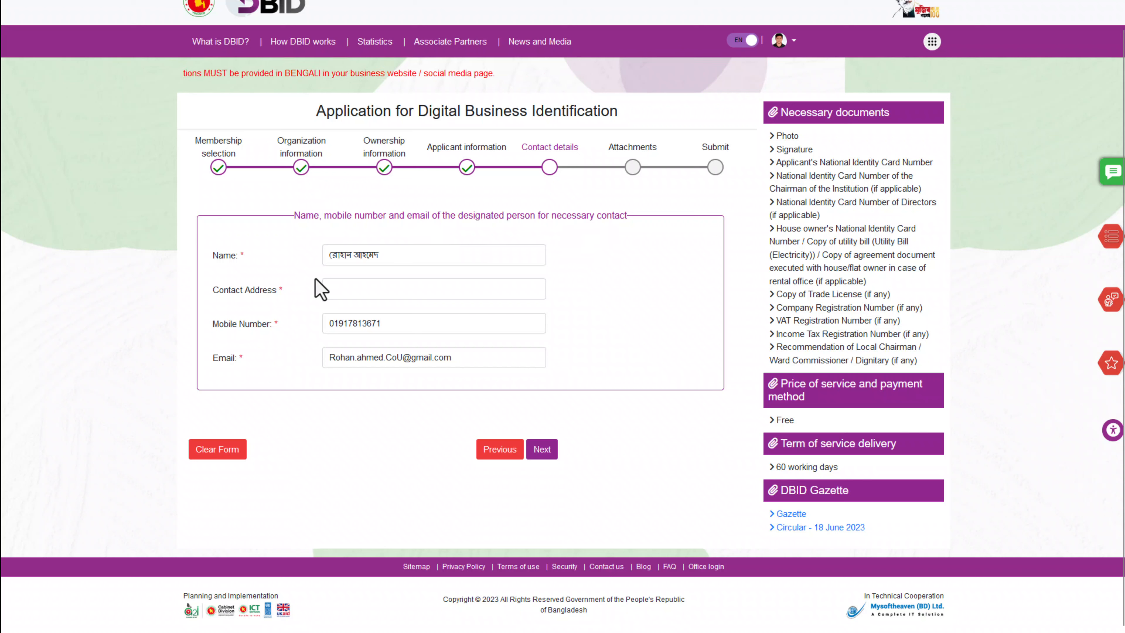
Enter the contact address via the /add text shortcut and advance to Attachments
click(404, 252)
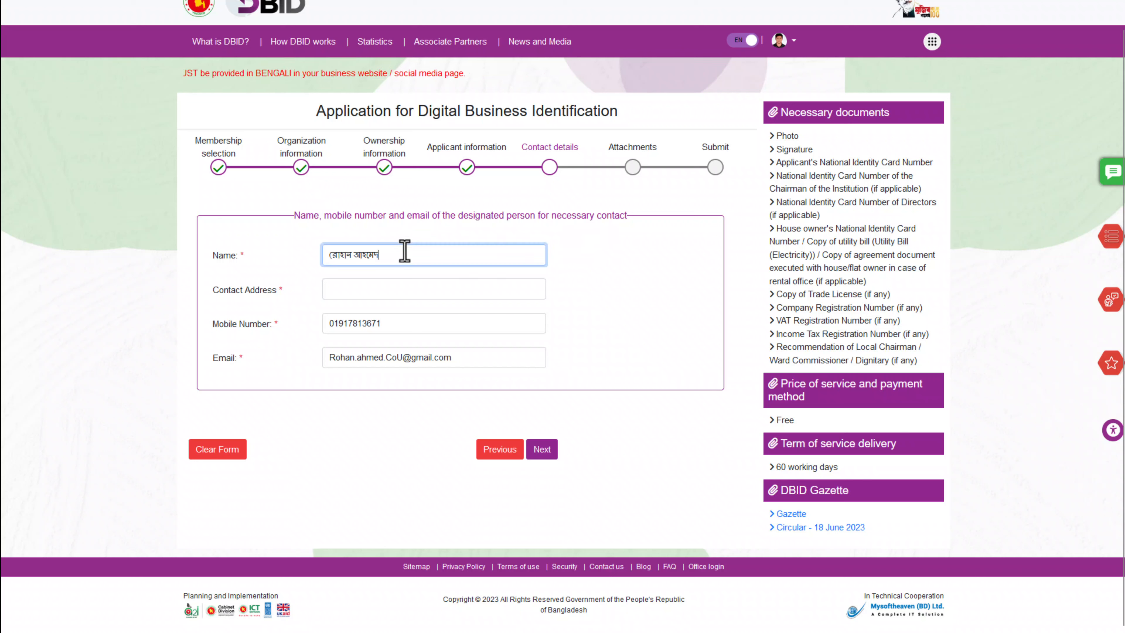
click(352, 289)
text(/ad)
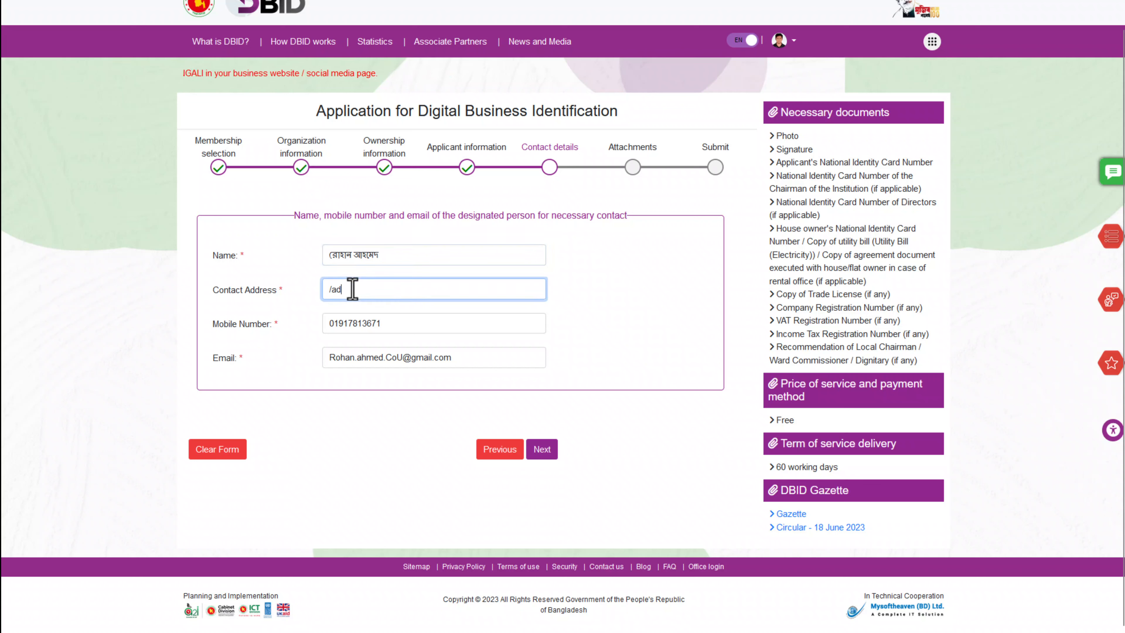
text(d)
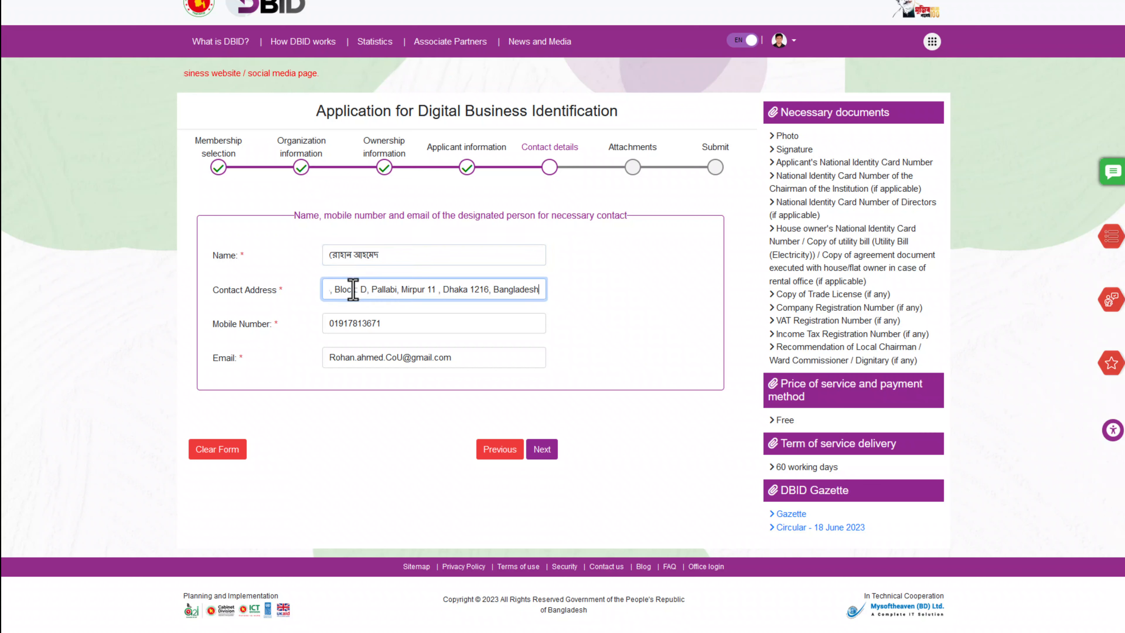
click(591, 402)
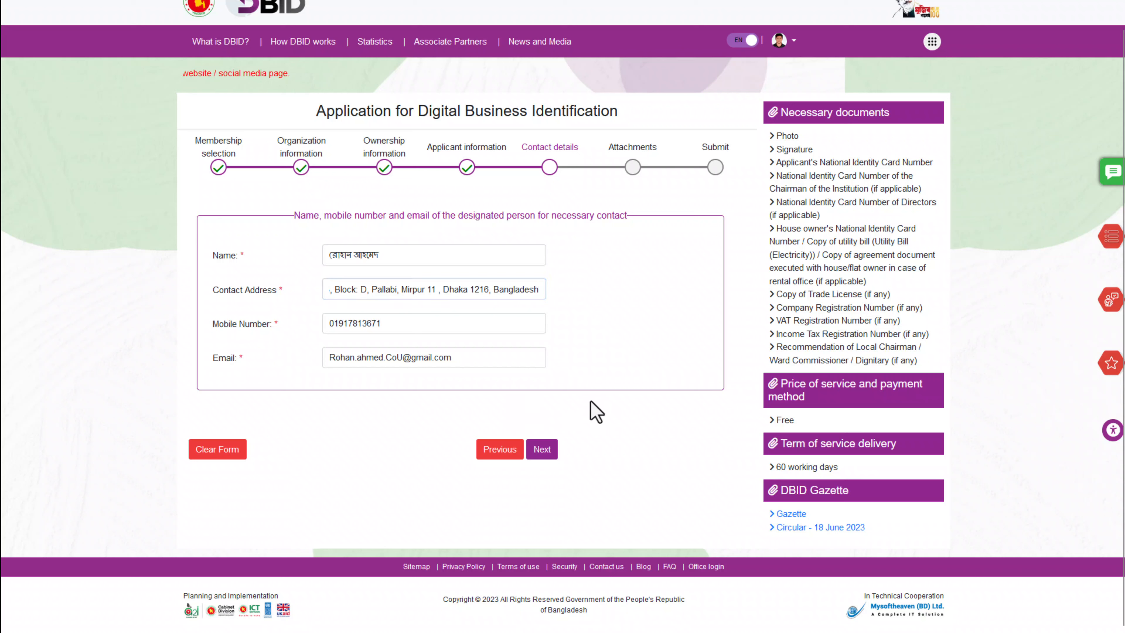
click(540, 448)
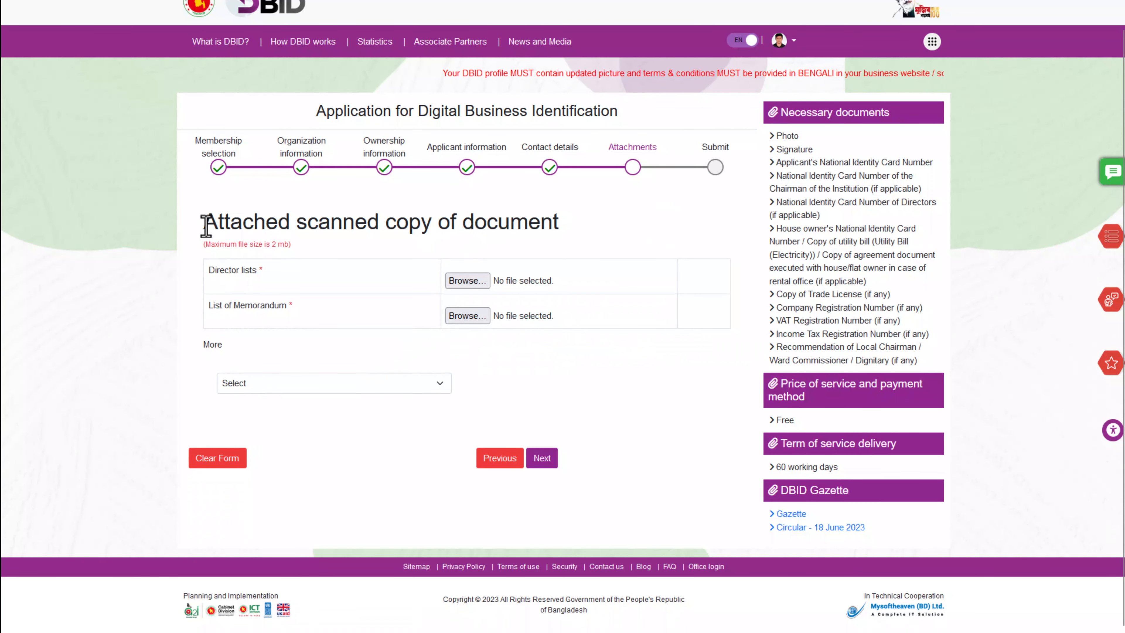
Look over the Attachments step and its extra document types list
drag(203, 221, 577, 239)
click(527, 221)
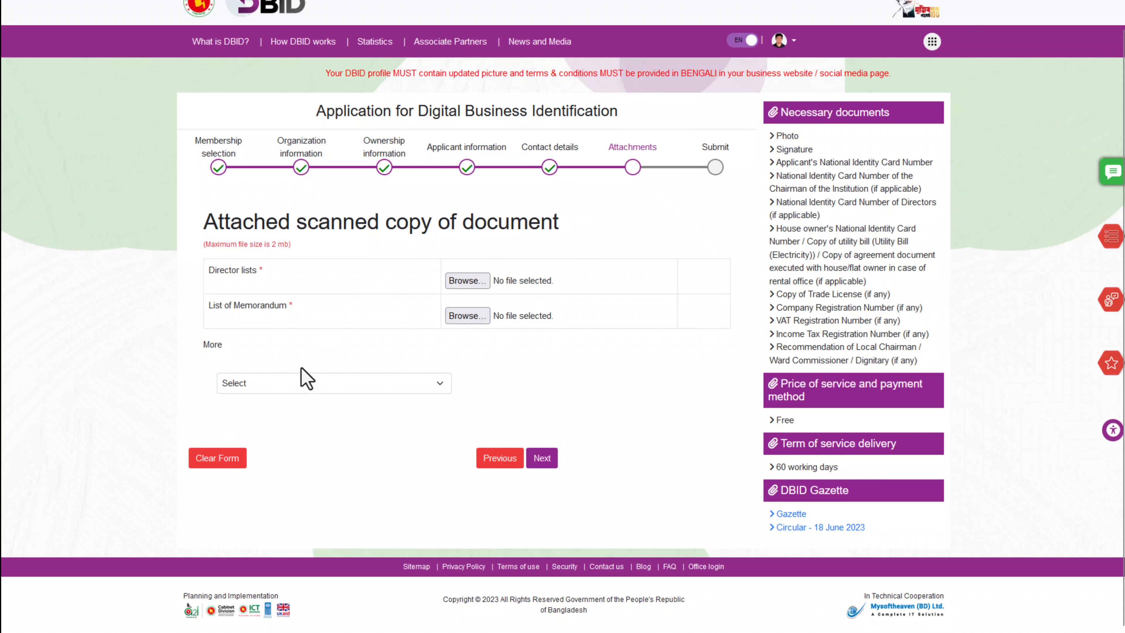
click(261, 390)
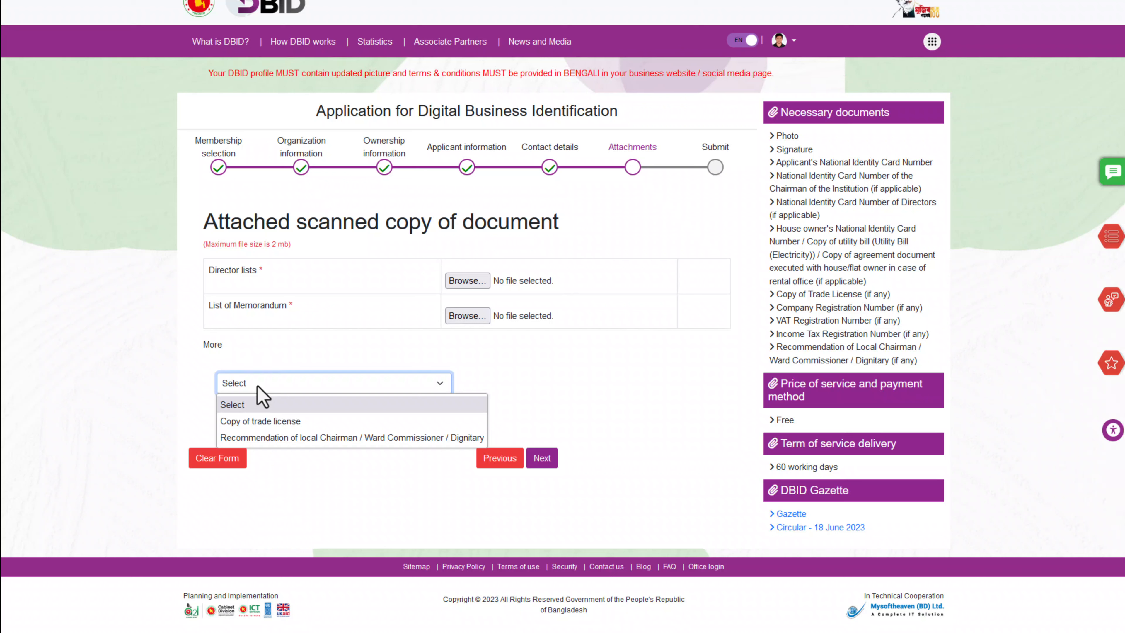
click(258, 385)
triple_click(240, 270)
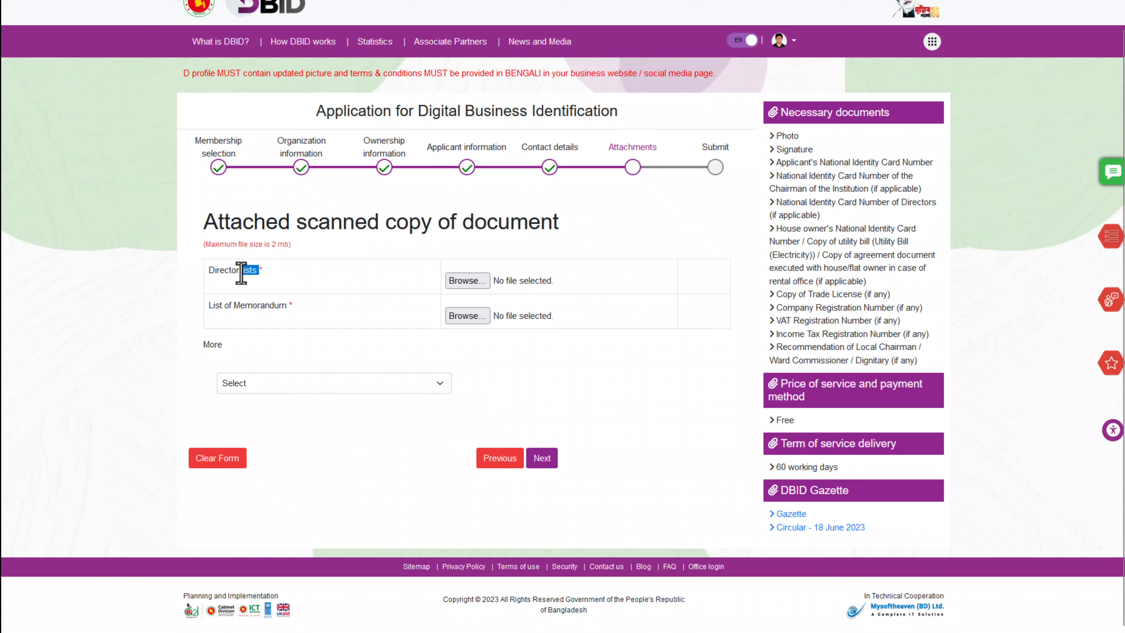
click(451, 282)
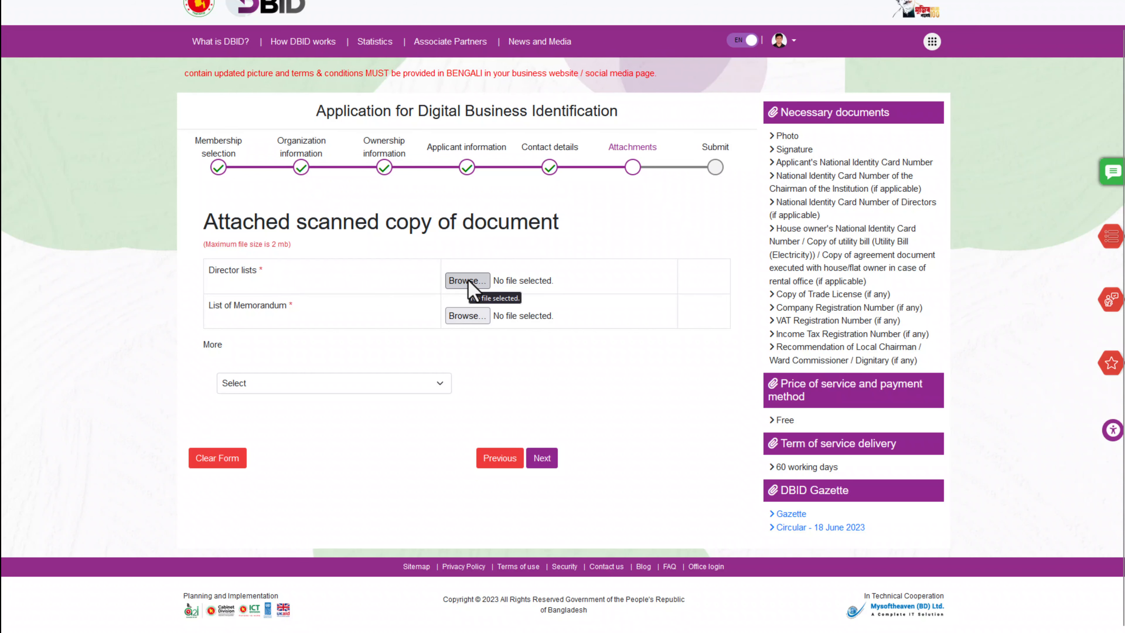
Upload the Particulars of Directors PDF from RJSC_Company Incorporation as Director lists
click(463, 282)
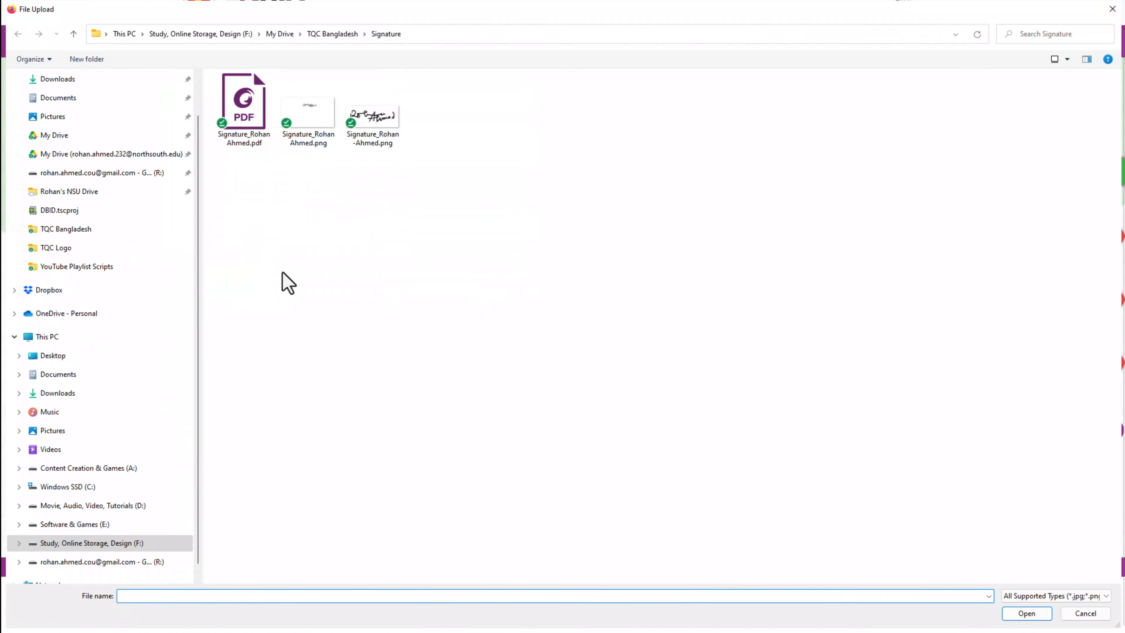
click(332, 37)
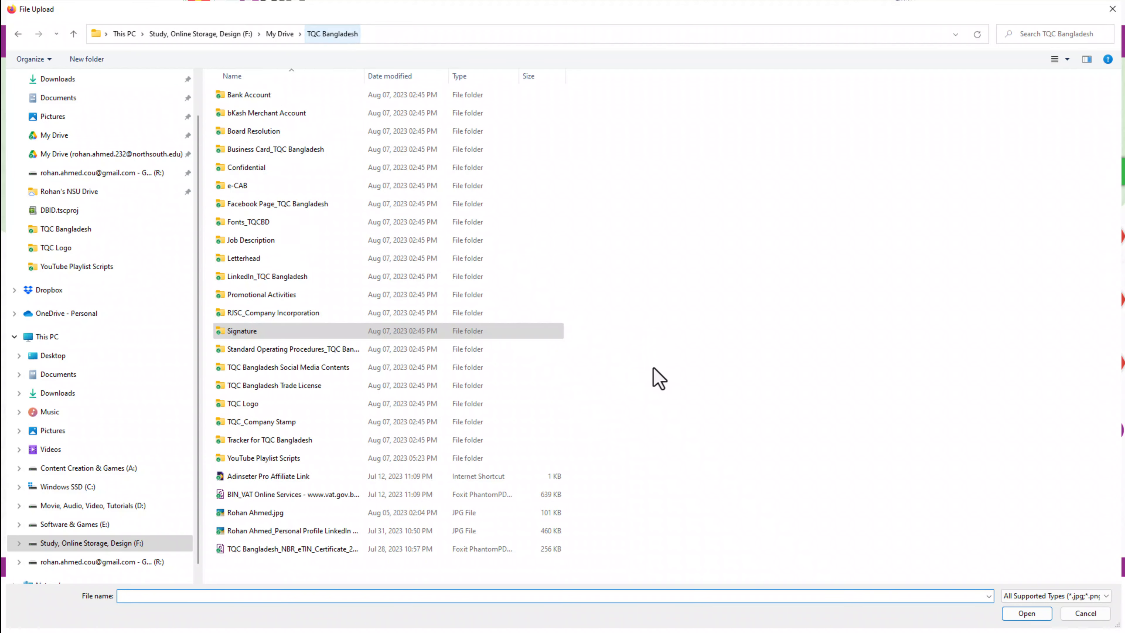
double_click(258, 312)
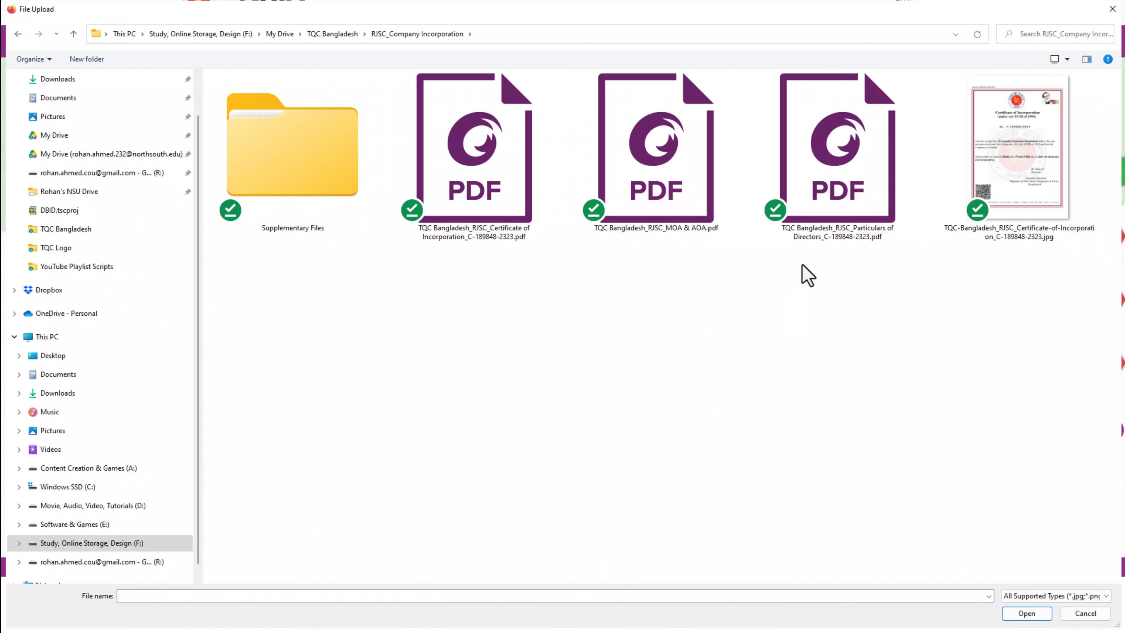
click(831, 219)
click(771, 346)
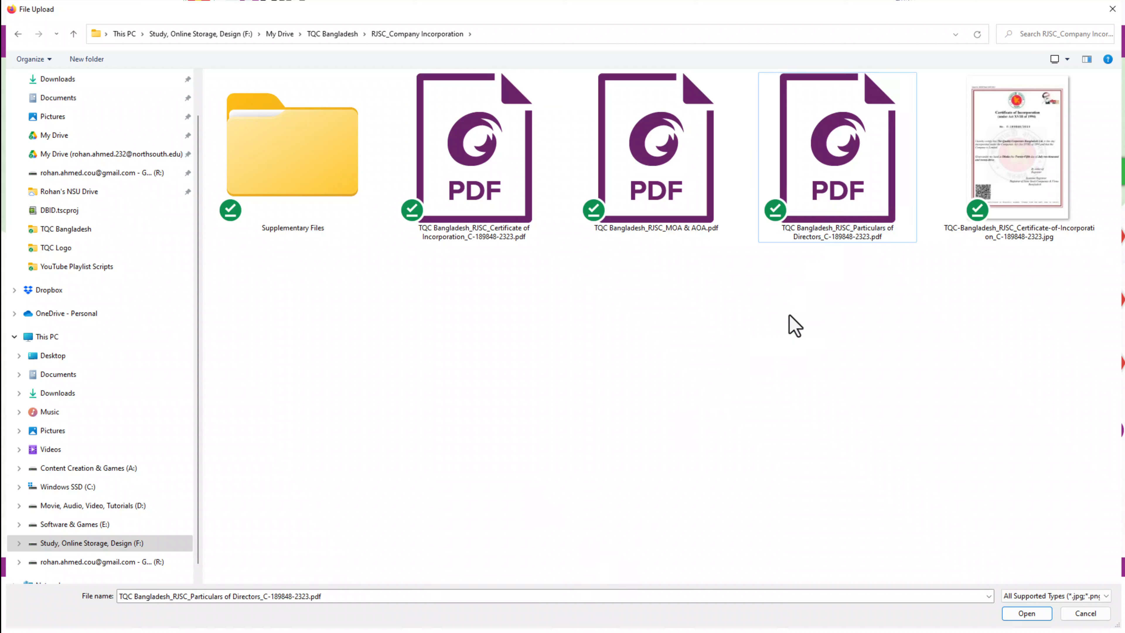
double_click(846, 191)
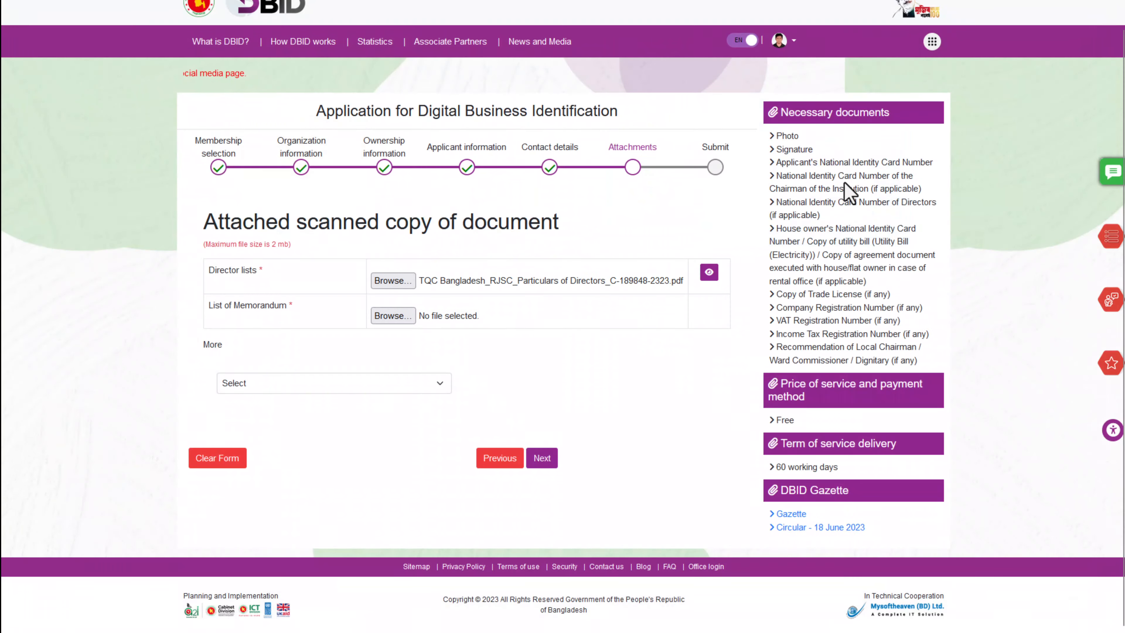
Attach TQC Bangladesh_RJSC_MOA & AOA.pdf as the List of Memorandum document
double_click(254, 305)
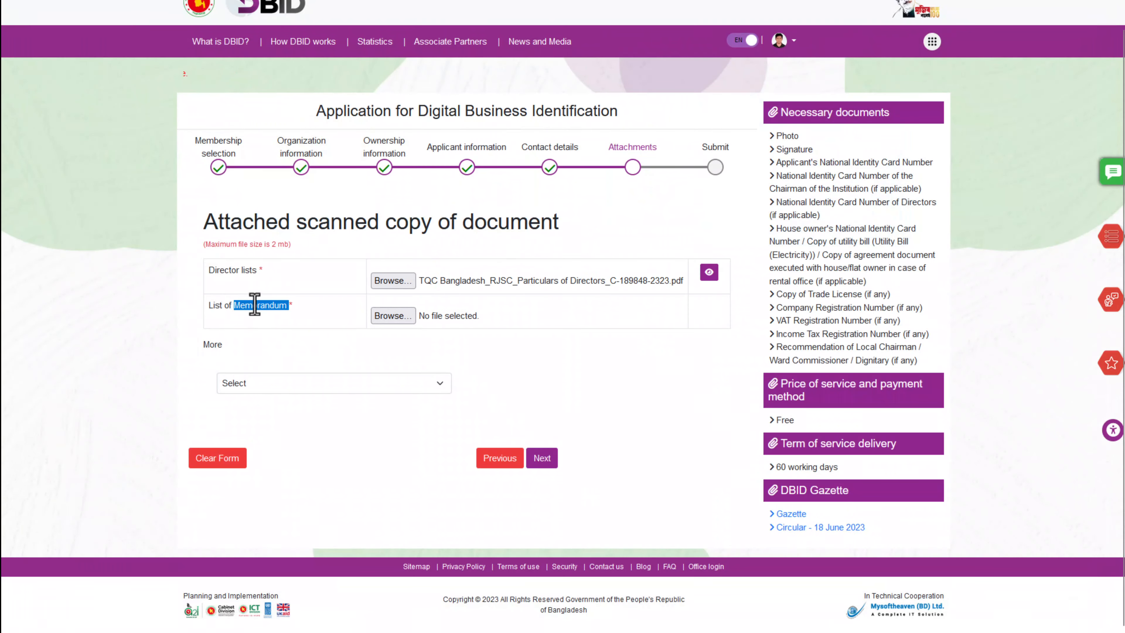
click(255, 305)
click(395, 316)
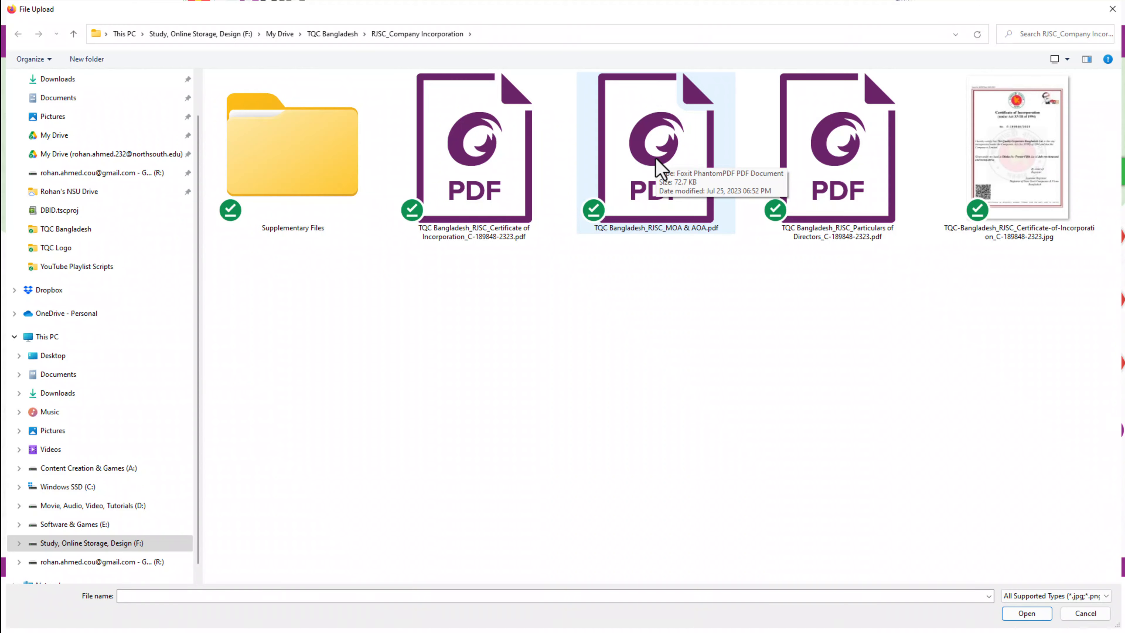
double_click(660, 168)
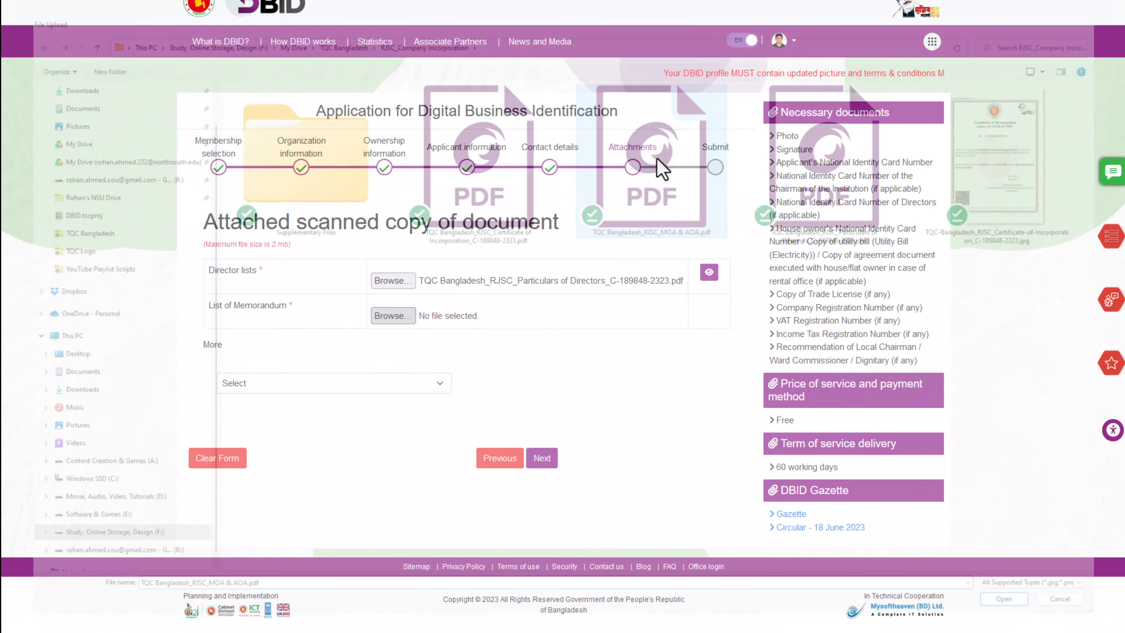
click(292, 382)
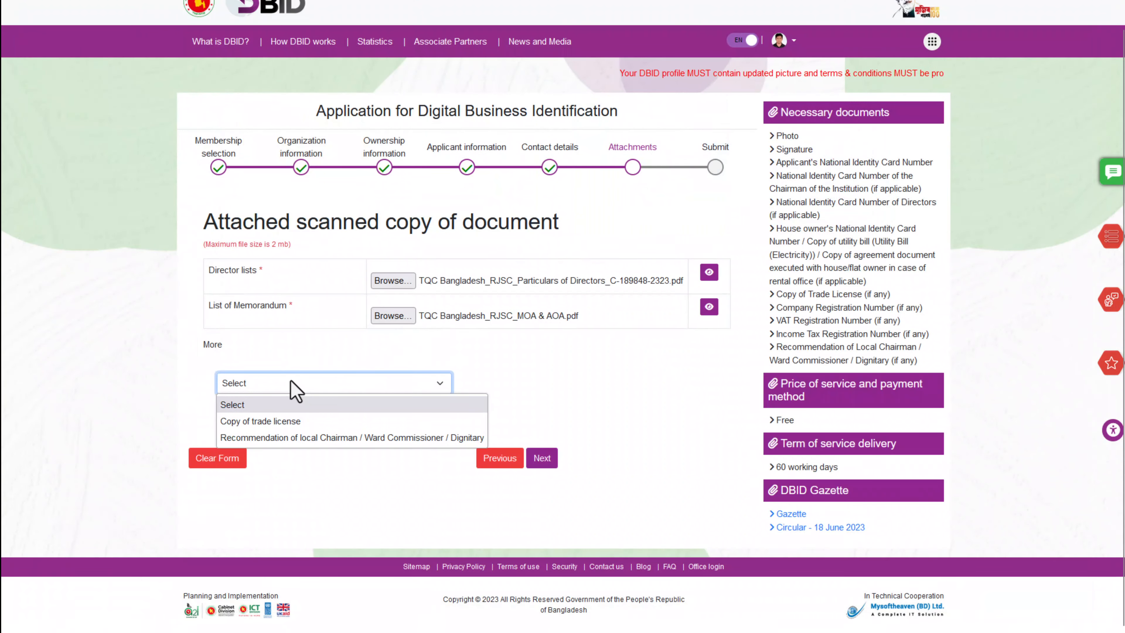
Add a Copy of trade license attachment using the Bangla trade license PDF
click(282, 425)
click(467, 391)
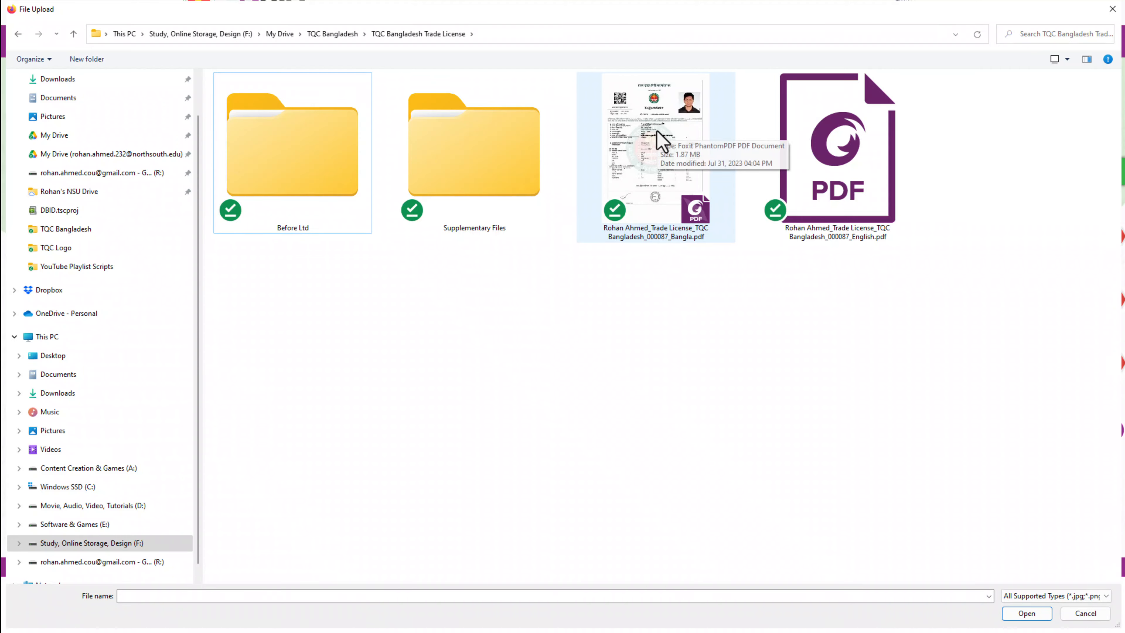
double_click(652, 94)
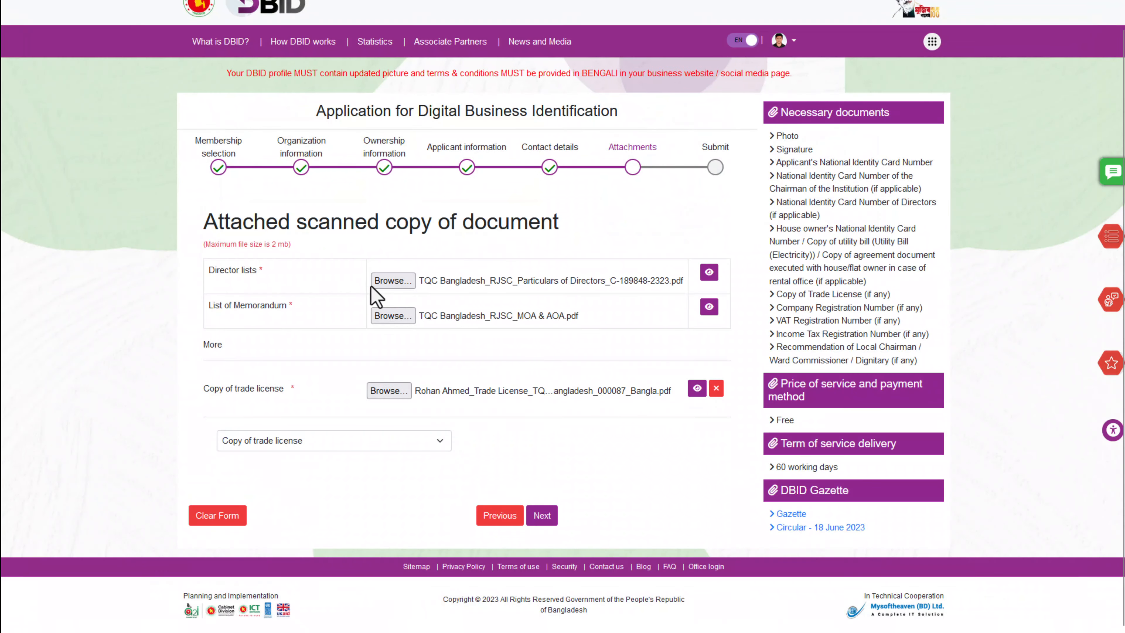
Keep Copy of trade license as the extra document and proceed to the Submit review
click(317, 448)
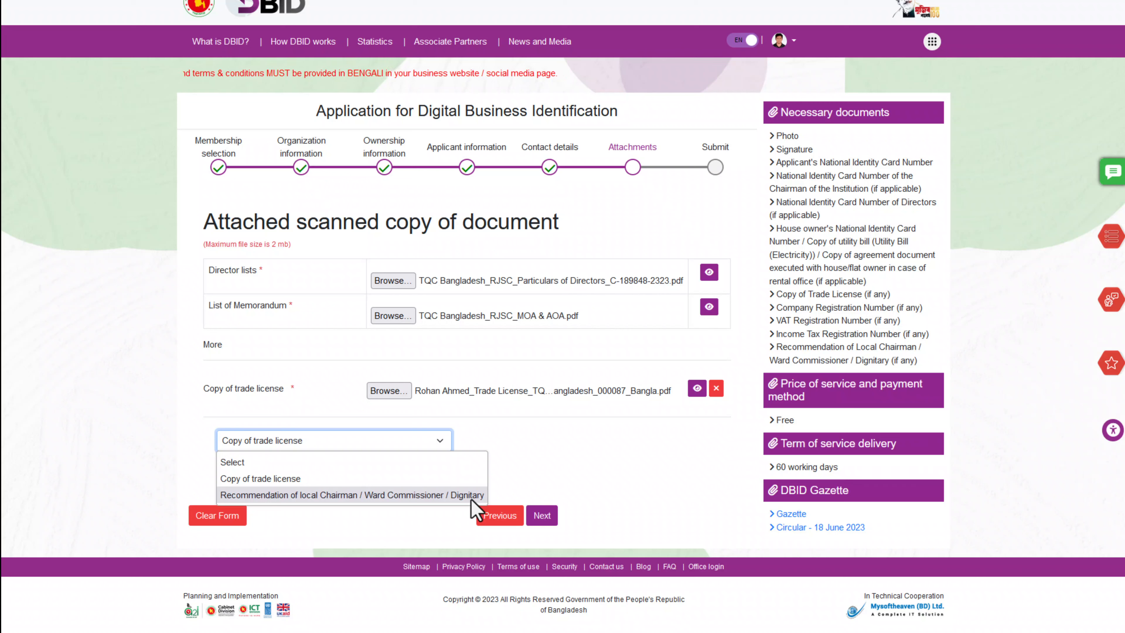
click(571, 437)
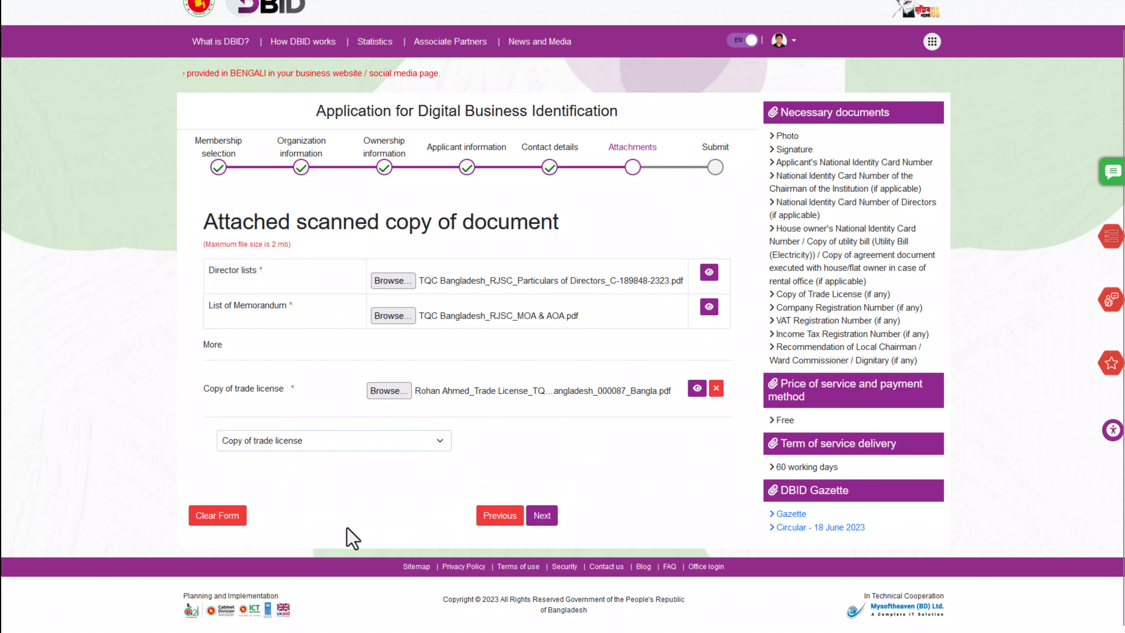
click(323, 445)
click(333, 448)
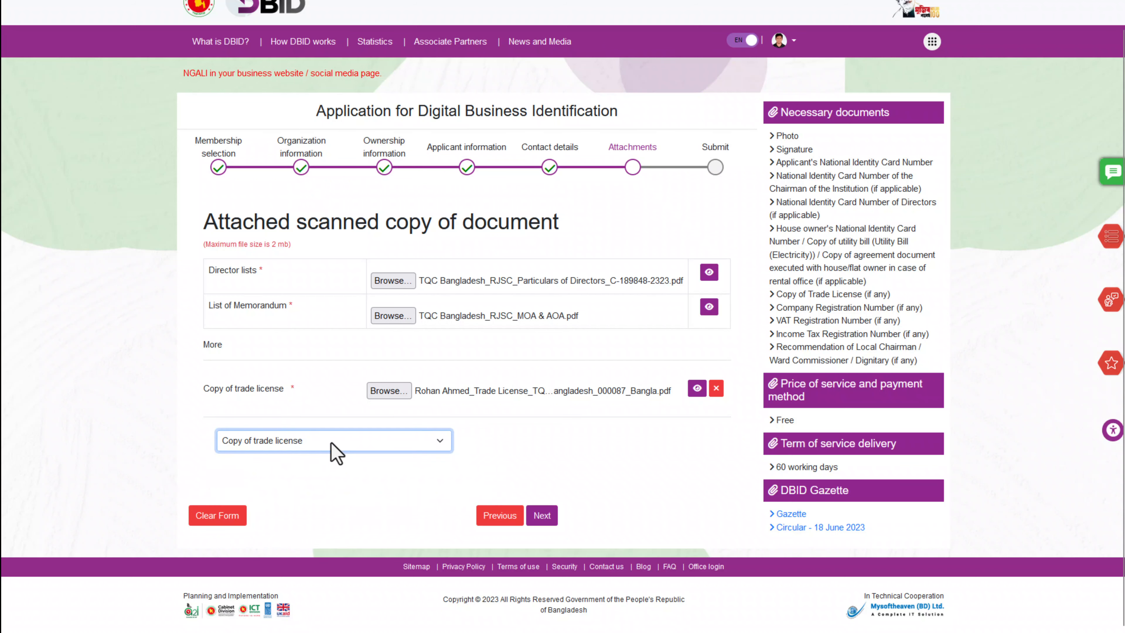
click(541, 521)
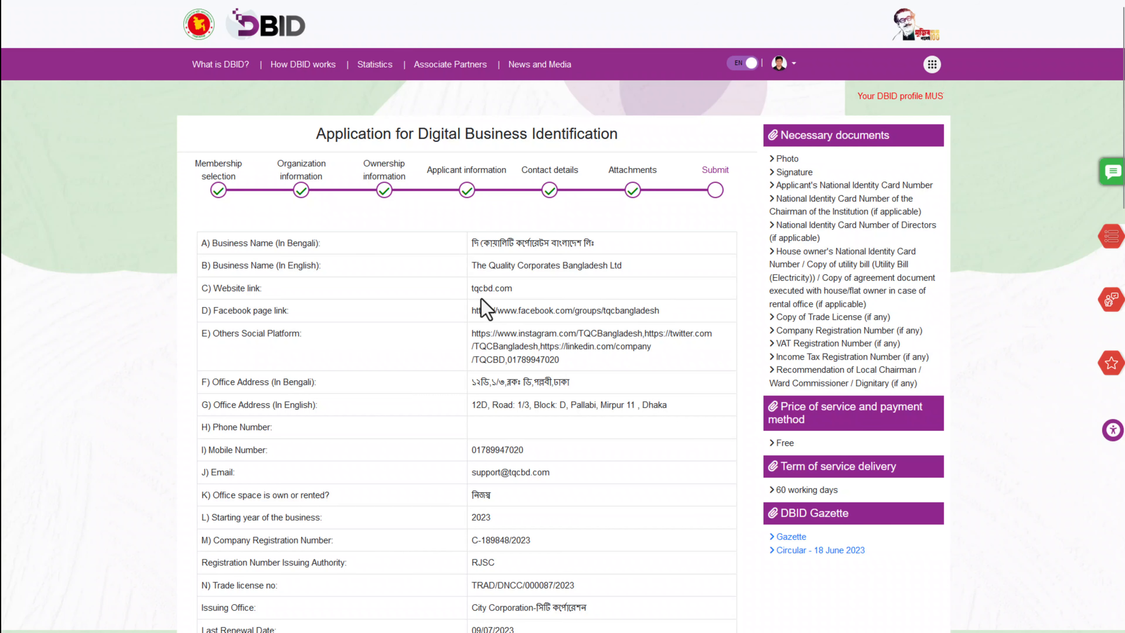
Review the full application summary and submit the completed DBID application
scroll(483, 306, down, 1)
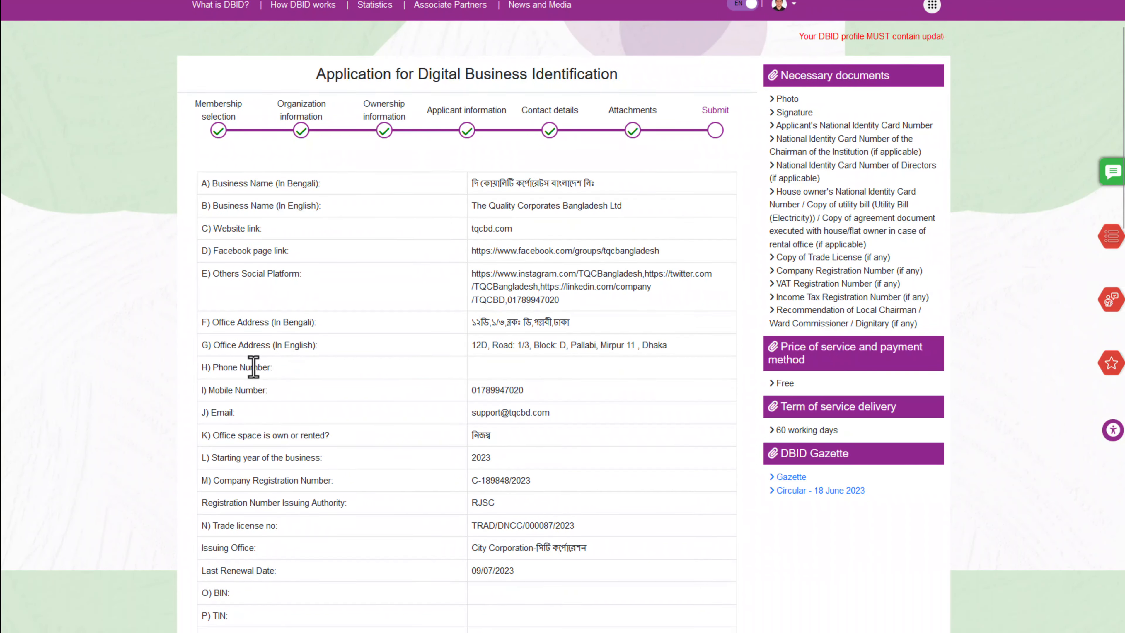
scroll(254, 367, down, 4)
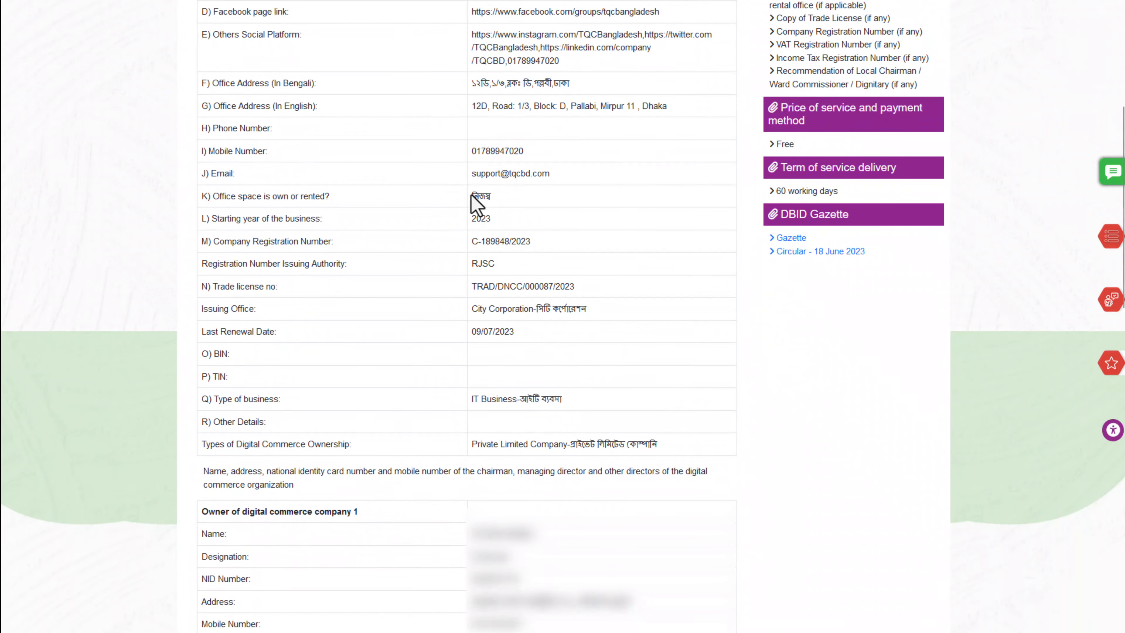
scroll(477, 202, down, 1)
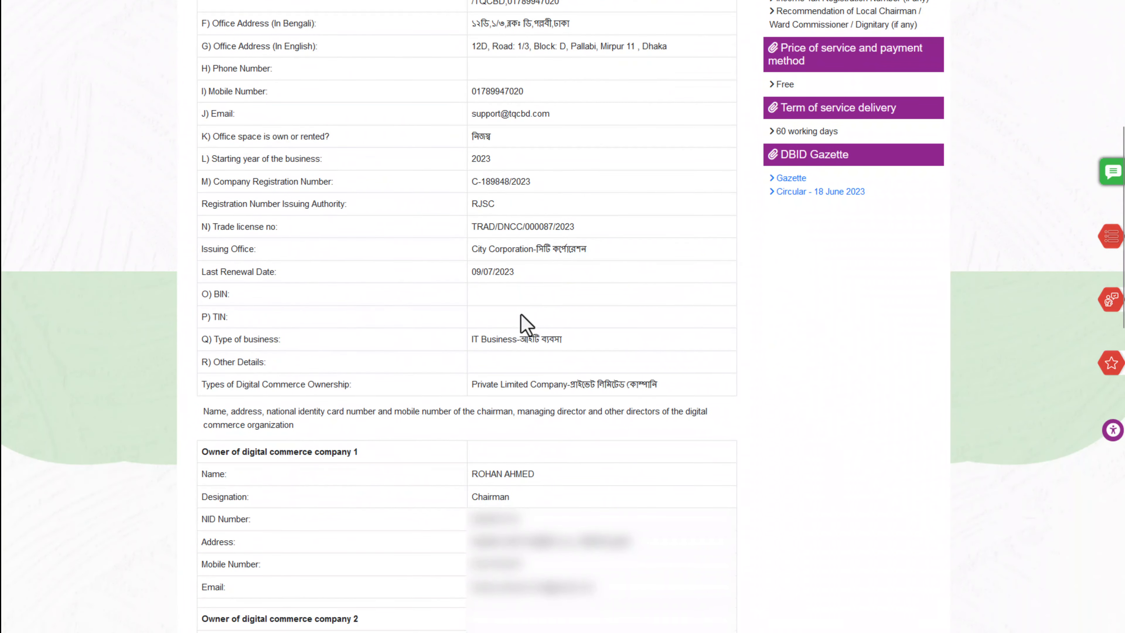
scroll(677, 268, down, 10)
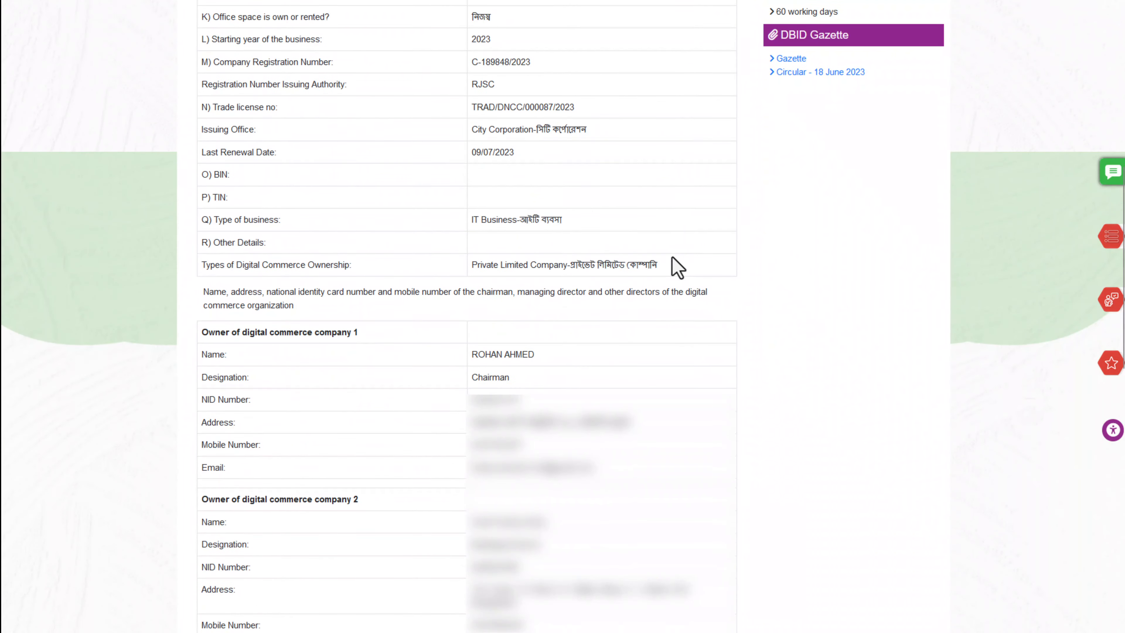
scroll(678, 268, down, 4)
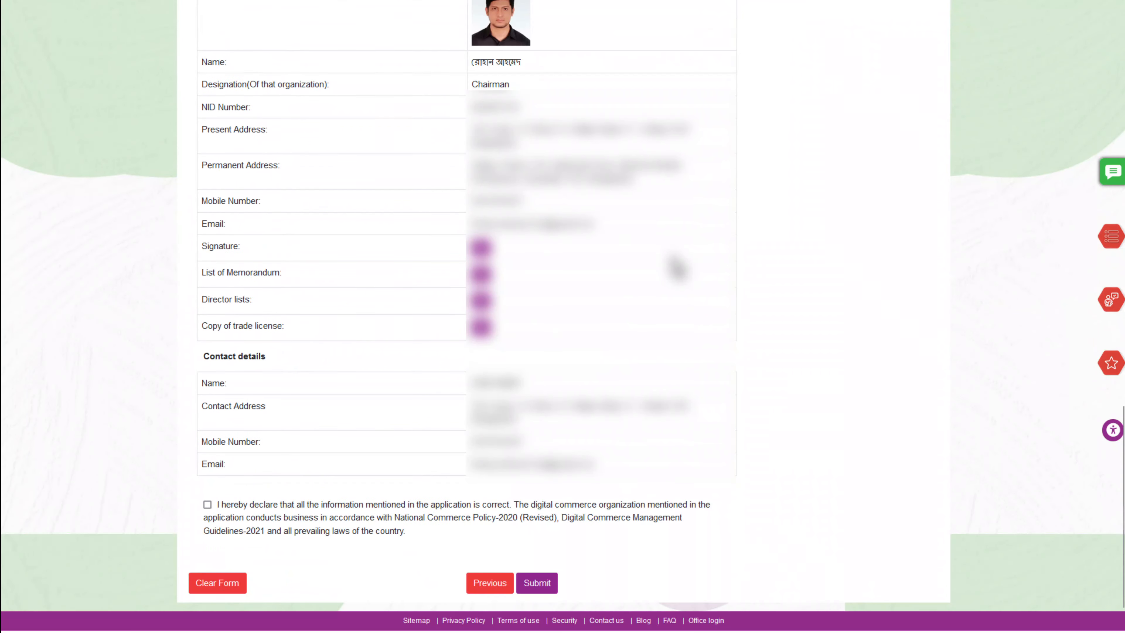
scroll(677, 267, down, 1)
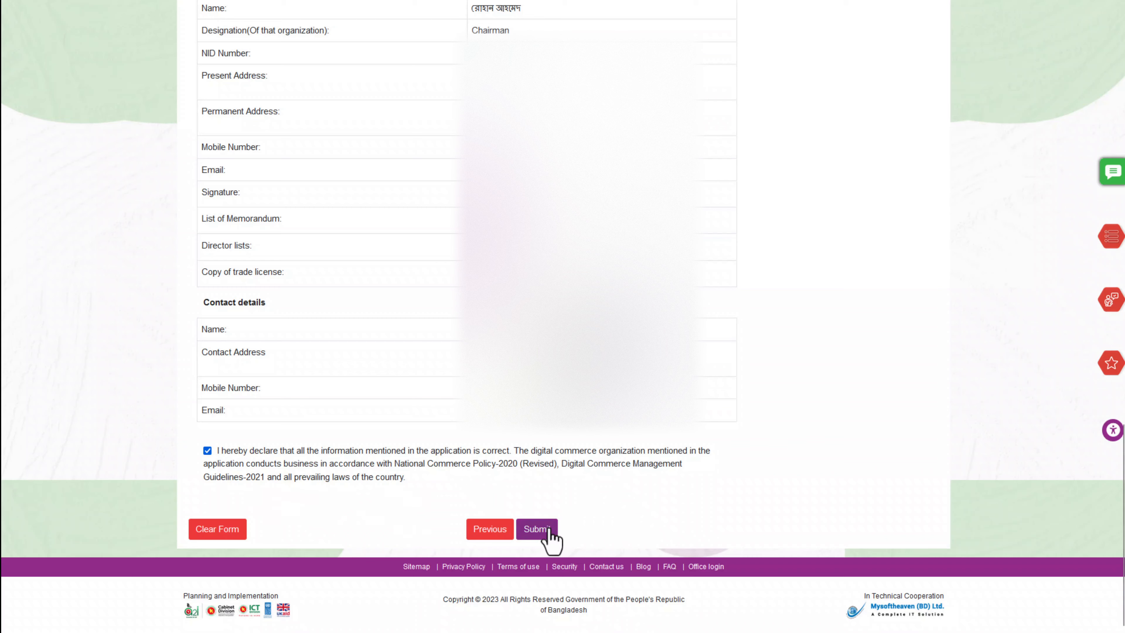
click(536, 533)
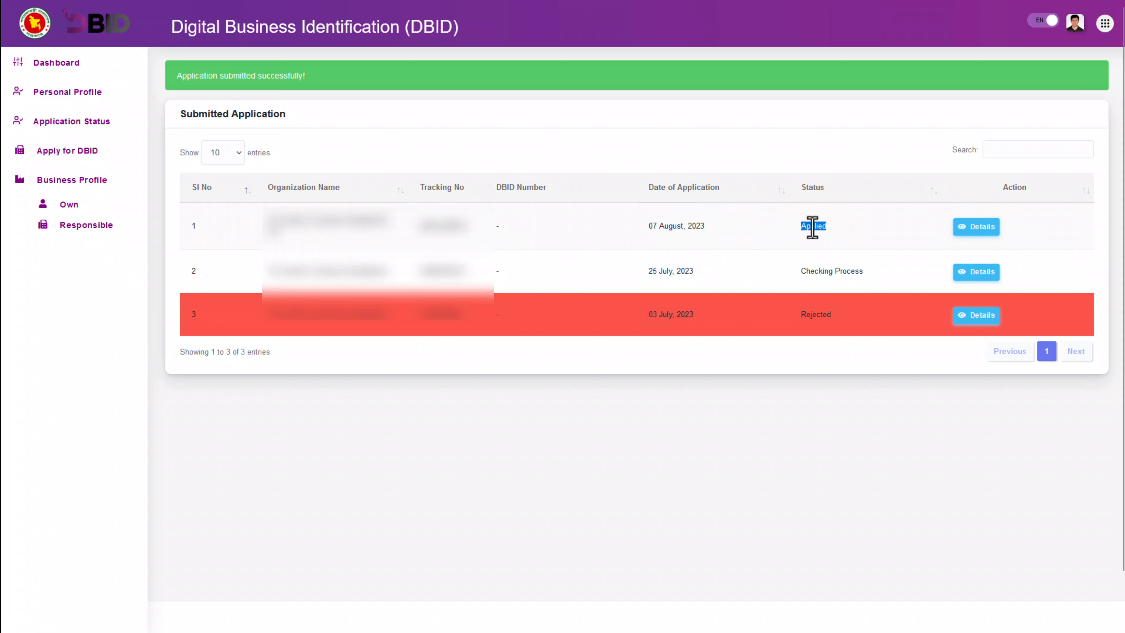
Highlight the new Applied row and its 07 August, 2023 date in the submitted list
click(812, 227)
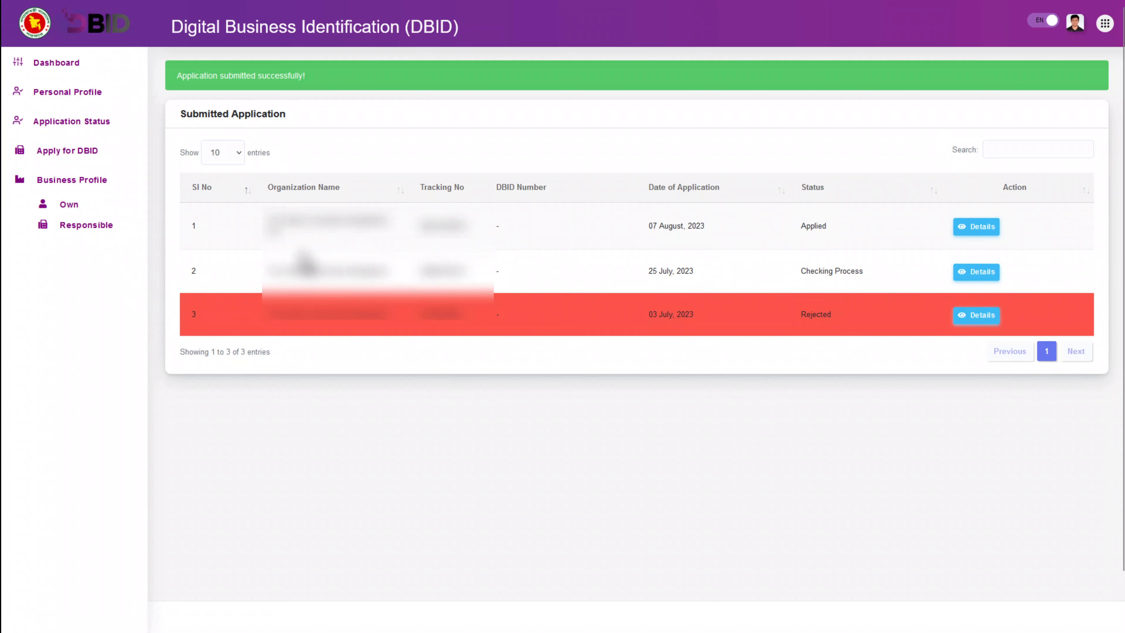
drag(261, 208, 835, 223)
click(809, 228)
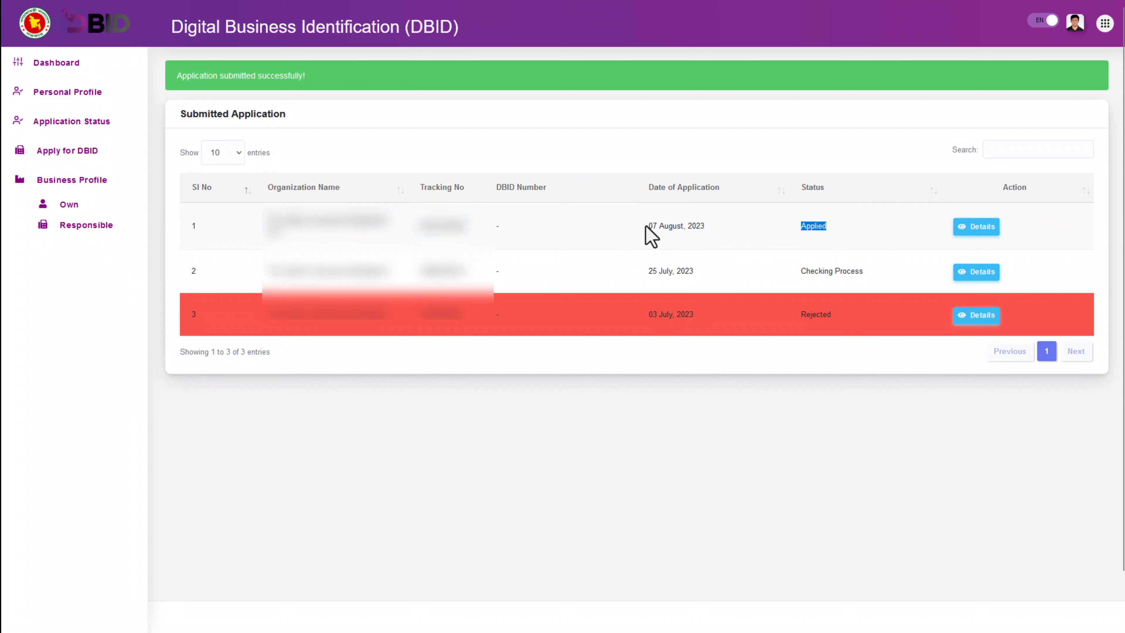
drag(649, 226, 704, 226)
click(693, 225)
Open the new application's details, check its attachment list, then return to the details
click(977, 231)
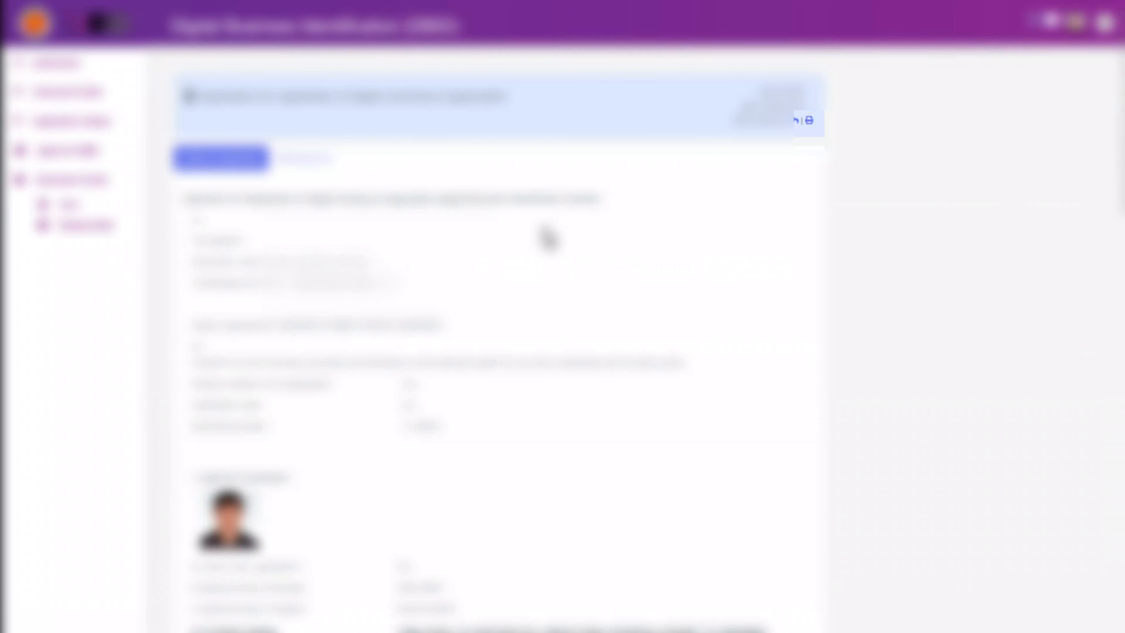
scroll(355, 176, down, 15)
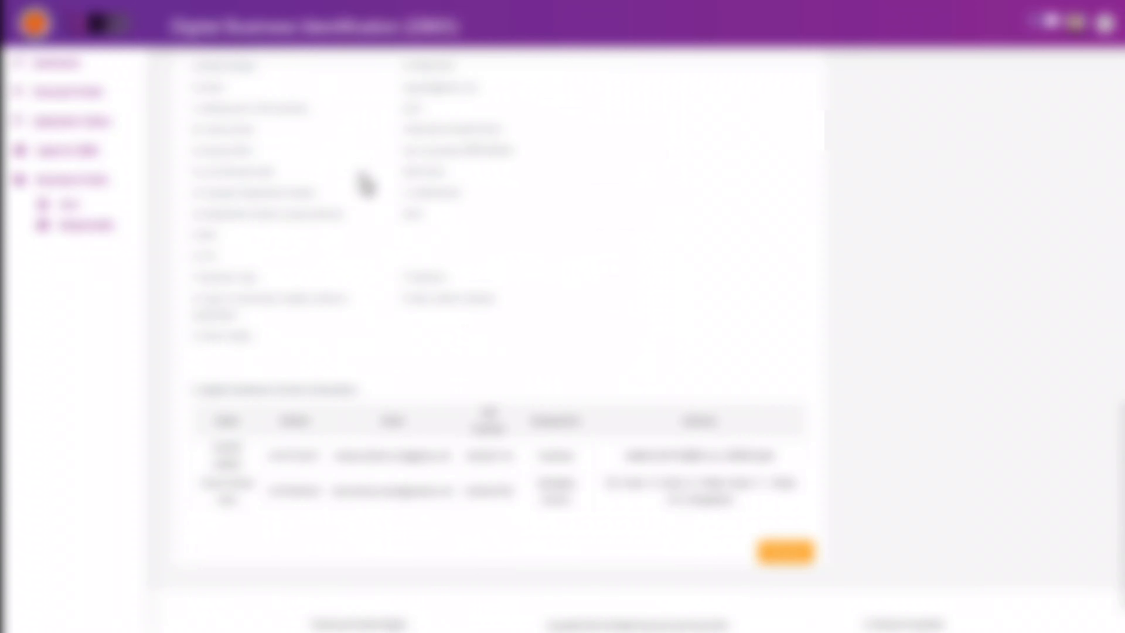
scroll(401, 397, down, 2)
scroll(394, 439, up, 15)
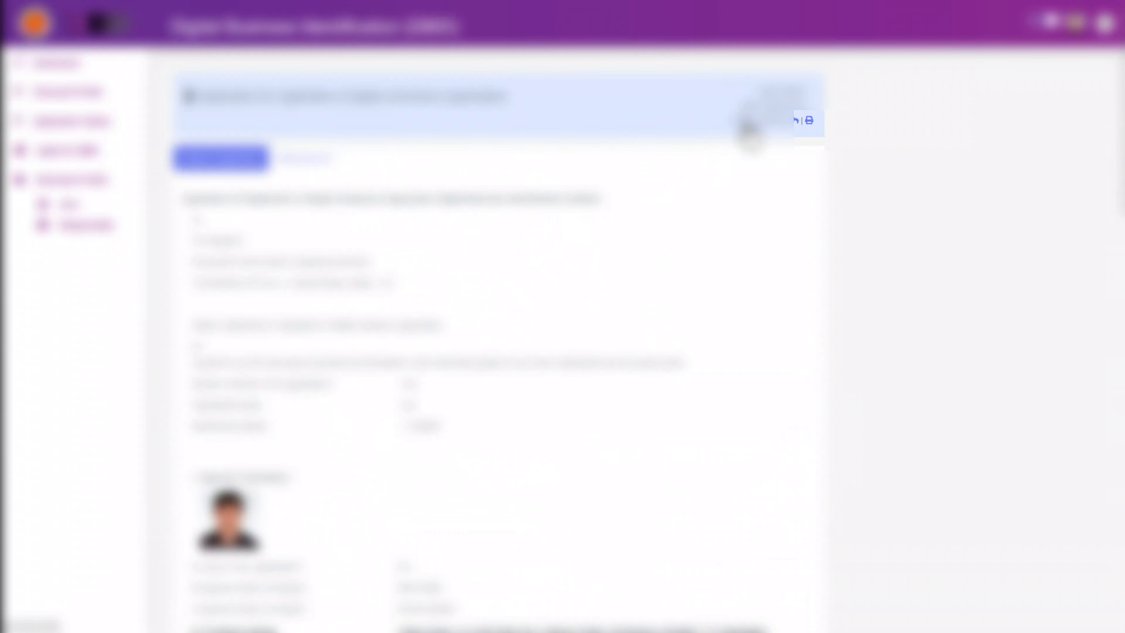
click(315, 164)
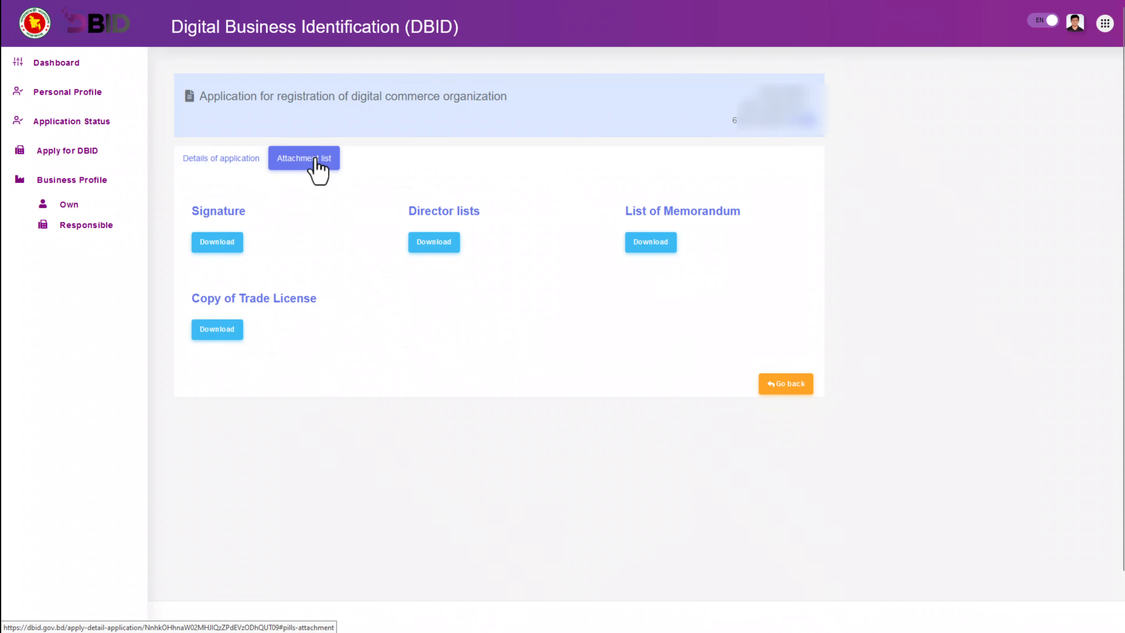
click(214, 165)
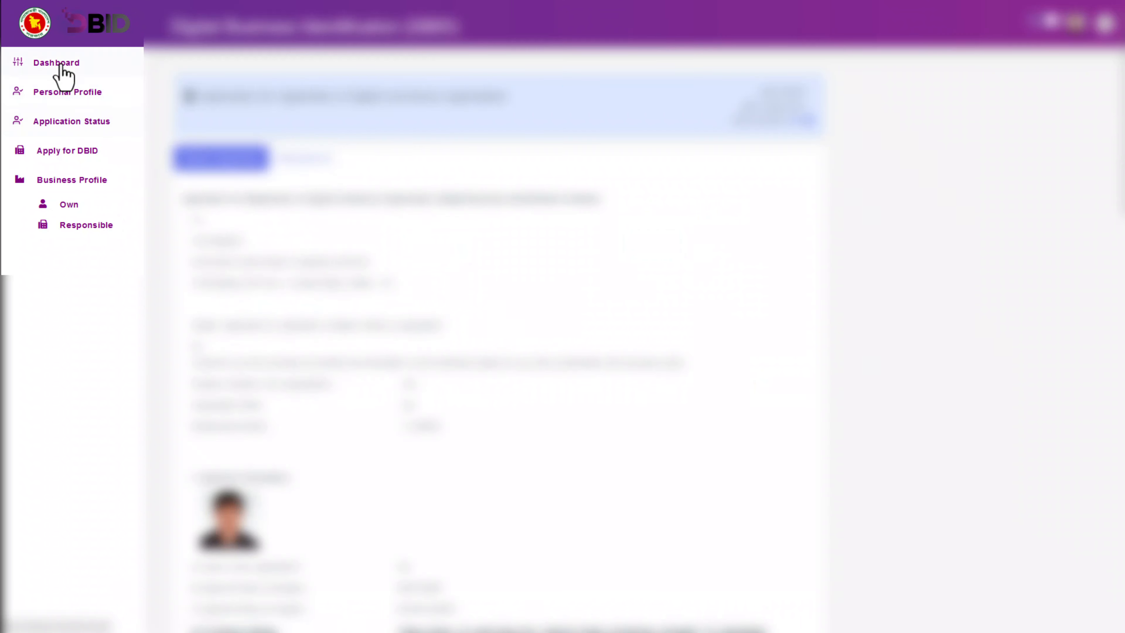